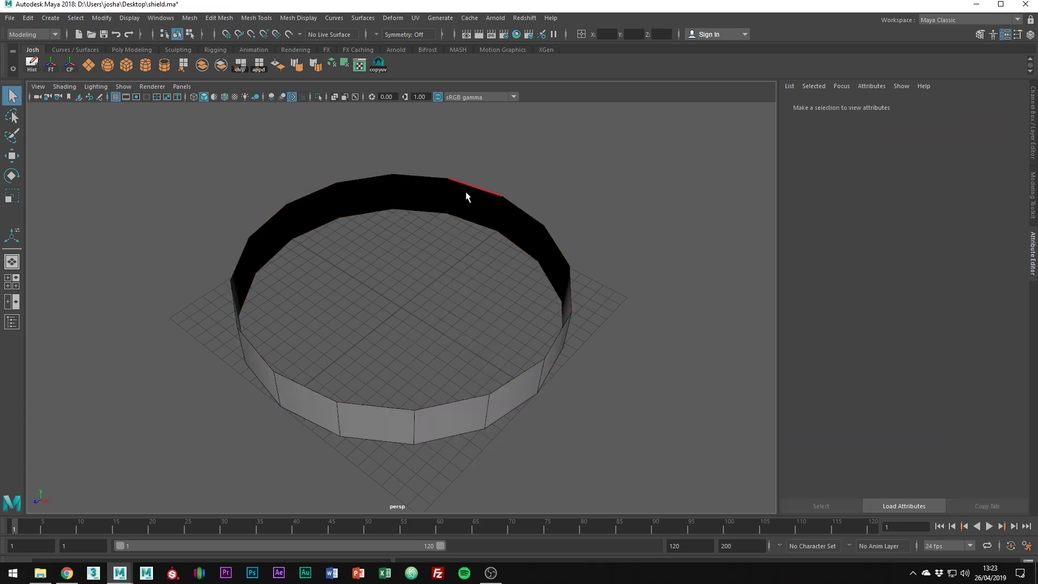
Fill the cylinder's open top border and split the cap into six strips with five parallel vertex-to-vertex Multi-Cut lines
{"action": "double_click", "coordinate": [470, 190]}
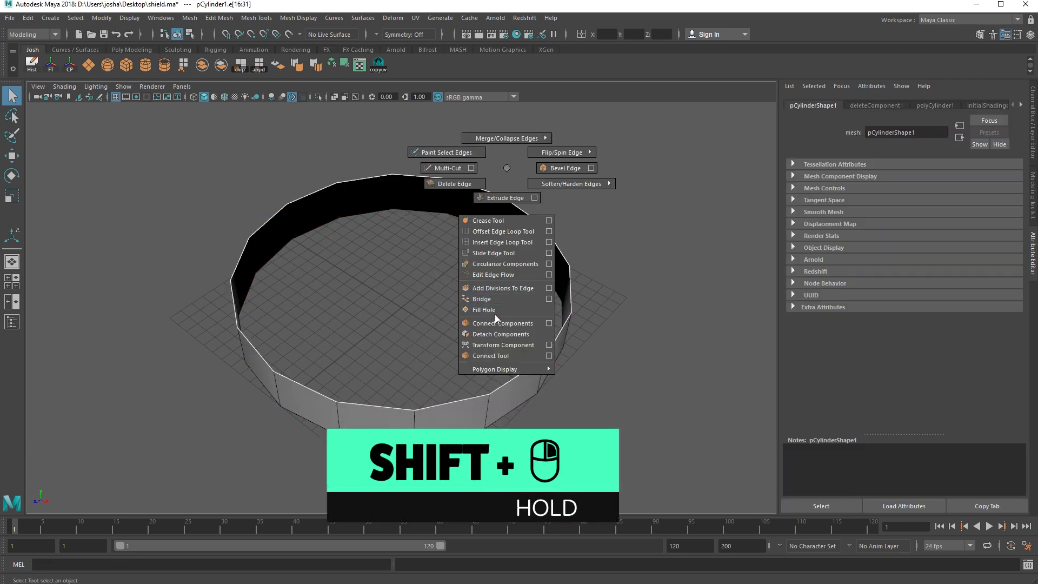
{"action": "left_click_drag", "start_coordinate": [499, 292], "coordinate": [427, 253], "text": "alt"}
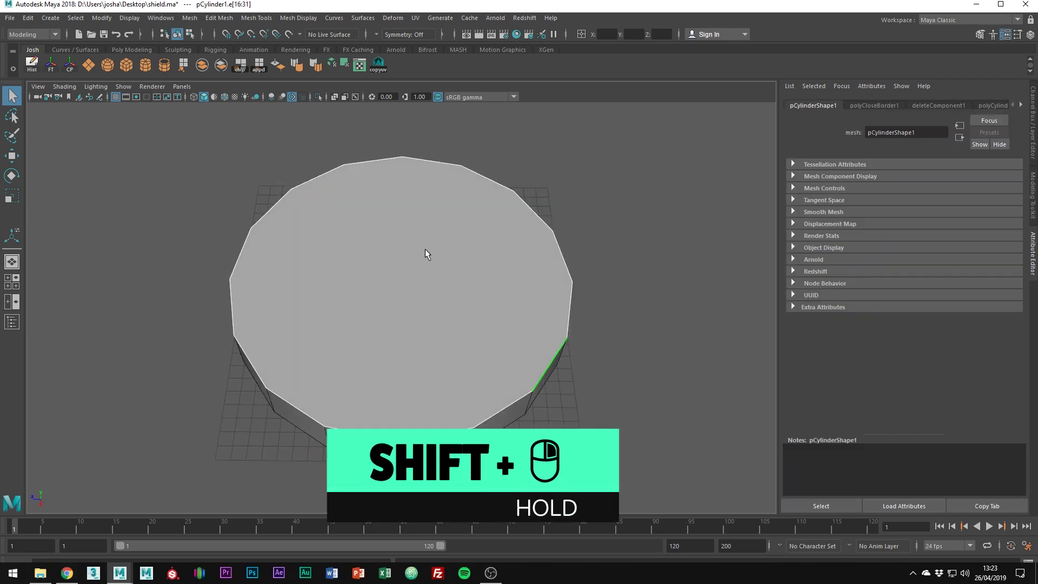
{"action": "right_click_drag", "start_coordinate": [468, 245], "coordinate": [427, 258], "text": "shift"}
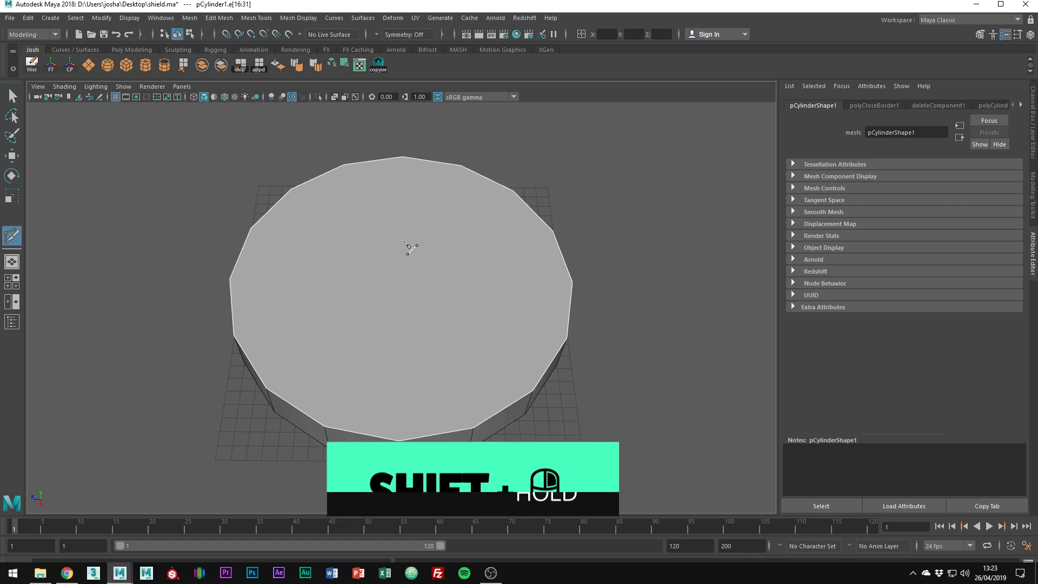
{"action": "left_click", "coordinate": [402, 158]}
{"action": "left_click", "coordinate": [400, 441]}
{"action": "right_click", "coordinate": [403, 442]}
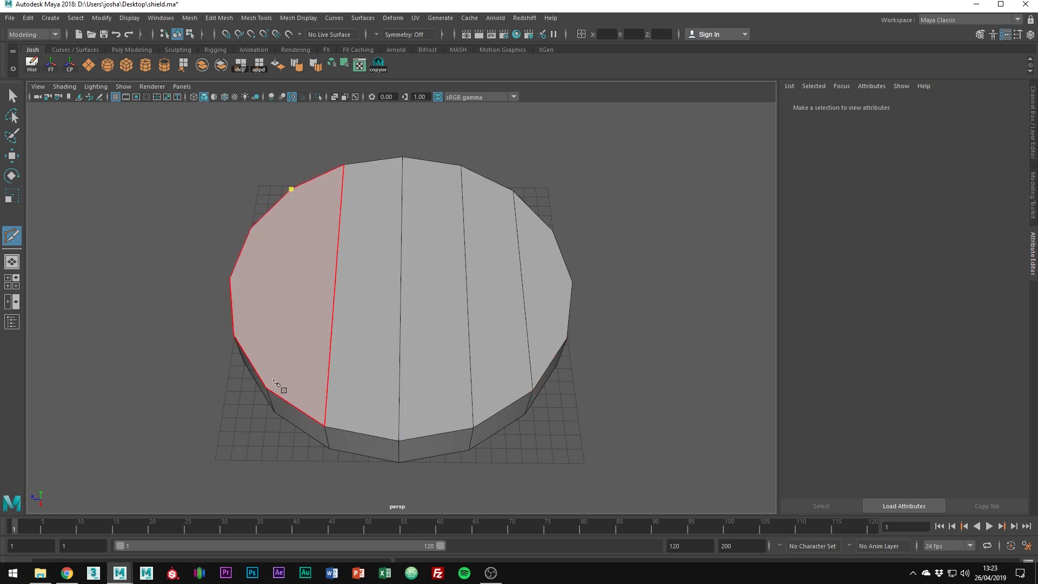
{"action": "right_click_drag", "start_coordinate": [431, 248], "coordinate": [500, 219]}
{"action": "key", "text": "w"}
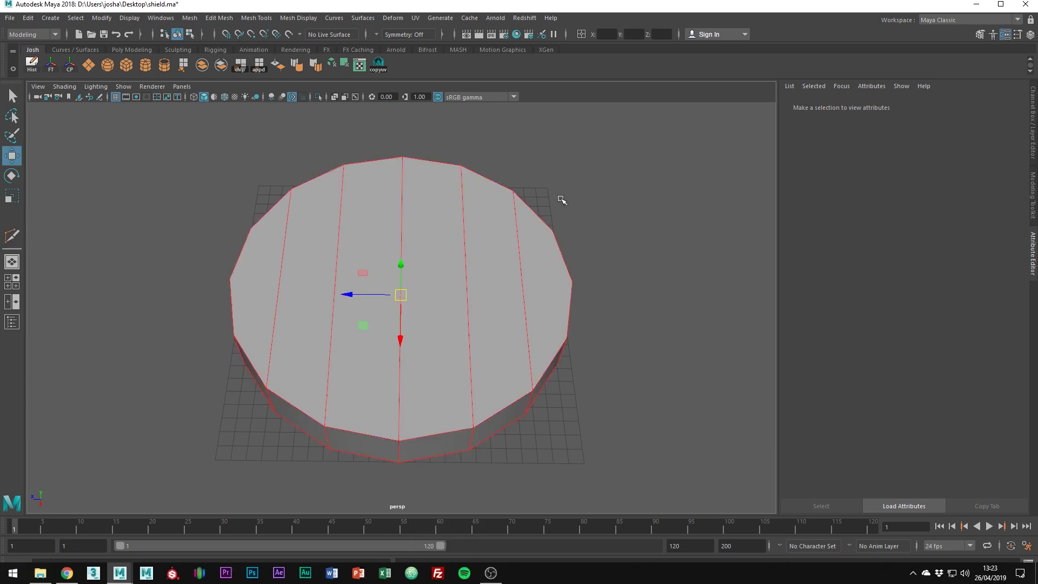
{"action": "left_click", "coordinate": [562, 200]}
Extract each of the six strip faces on the cylinder's cap as a separate piece
{"action": "left_click_drag", "start_coordinate": [495, 284], "coordinate": [518, 260], "text": "alt"}
{"action": "left_click", "coordinate": [466, 252]}
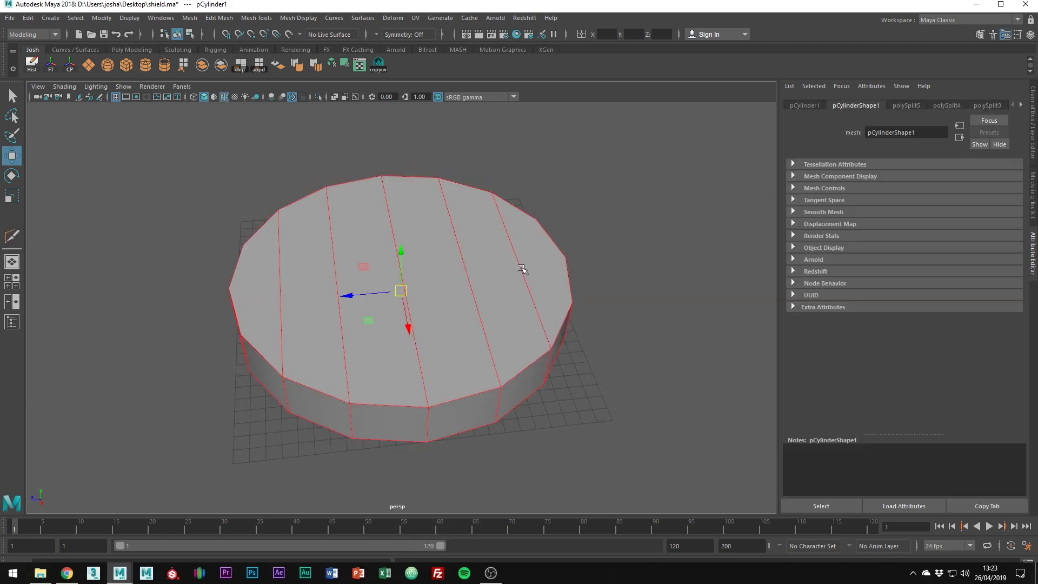
{"action": "right_click_drag", "start_coordinate": [528, 223], "coordinate": [524, 424]}
{"action": "left_click", "coordinate": [531, 249]}
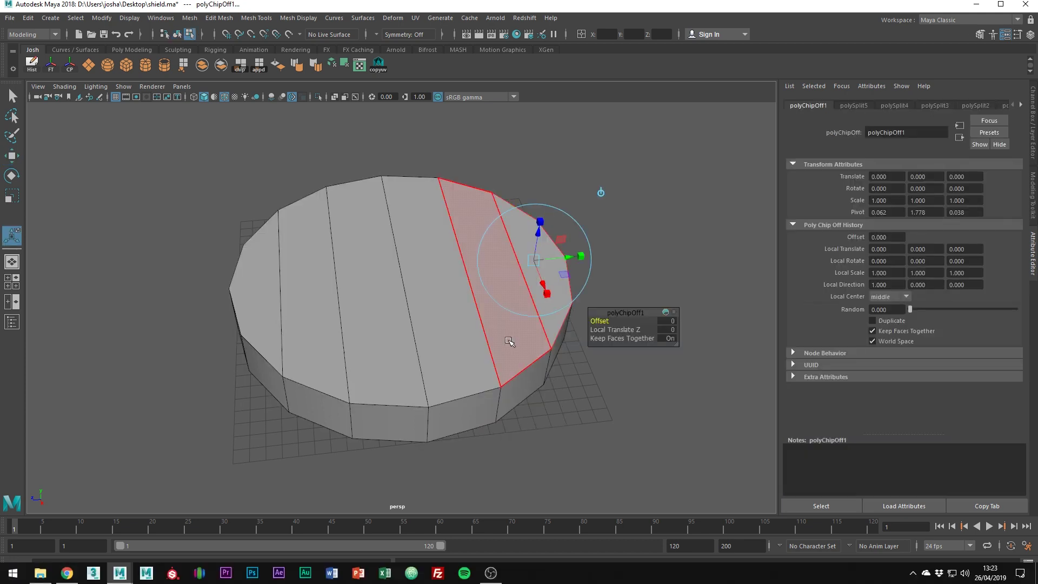
{"action": "left_click", "coordinate": [425, 359]}
{"action": "key", "text": "g"}
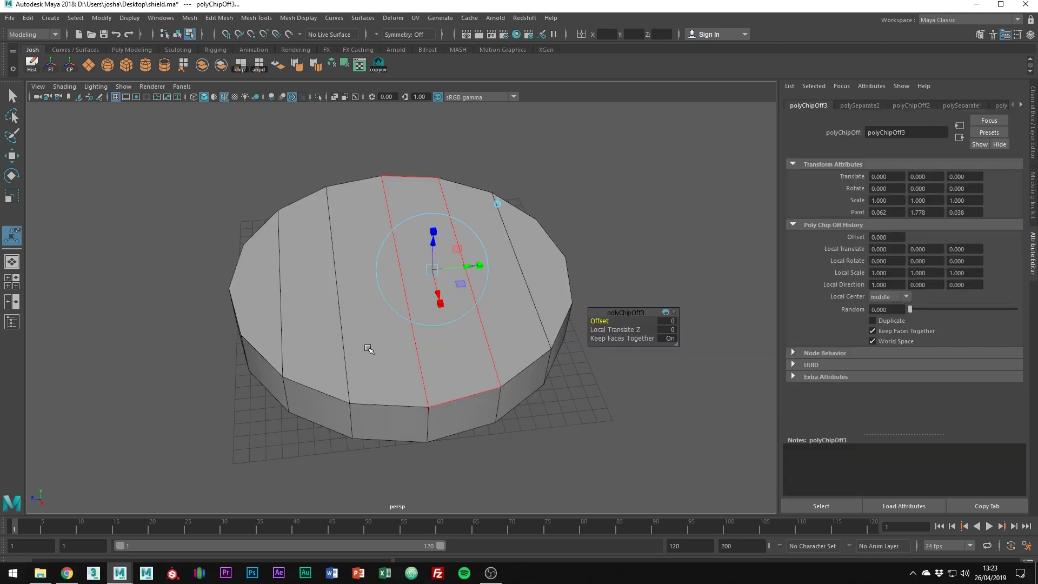
{"action": "left_click", "coordinate": [370, 355]}
{"action": "key", "text": "g"}
{"action": "left_click", "coordinate": [302, 347]}
{"action": "key", "text": "g"}
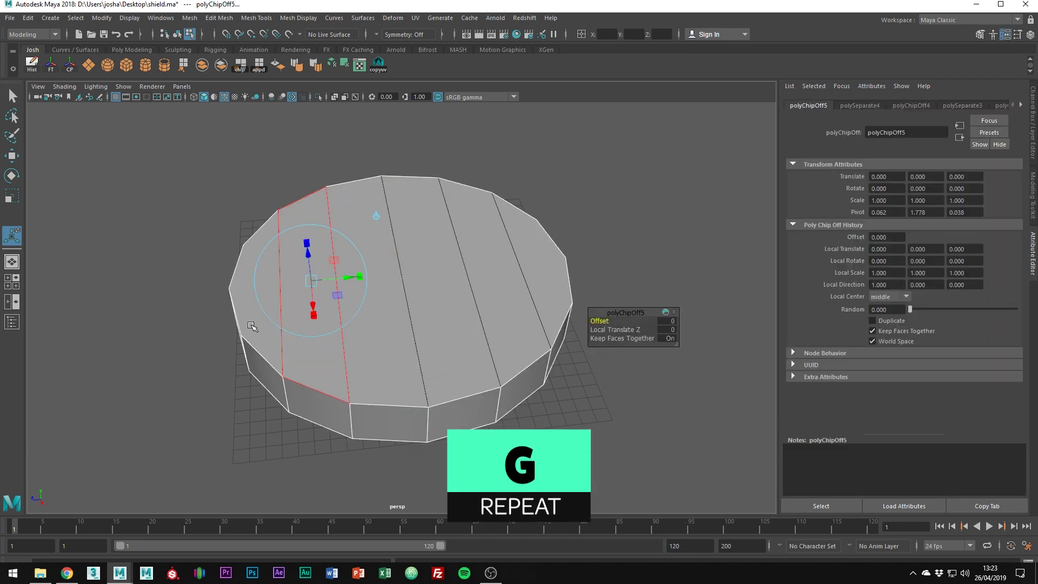
{"action": "left_click", "coordinate": [250, 325]}
{"action": "key", "text": "g"}
Return to object mode and delete the cylinder's remaining side ring, keeping only the flat strips
{"action": "right_click_drag", "start_coordinate": [498, 271], "coordinate": [606, 221]}
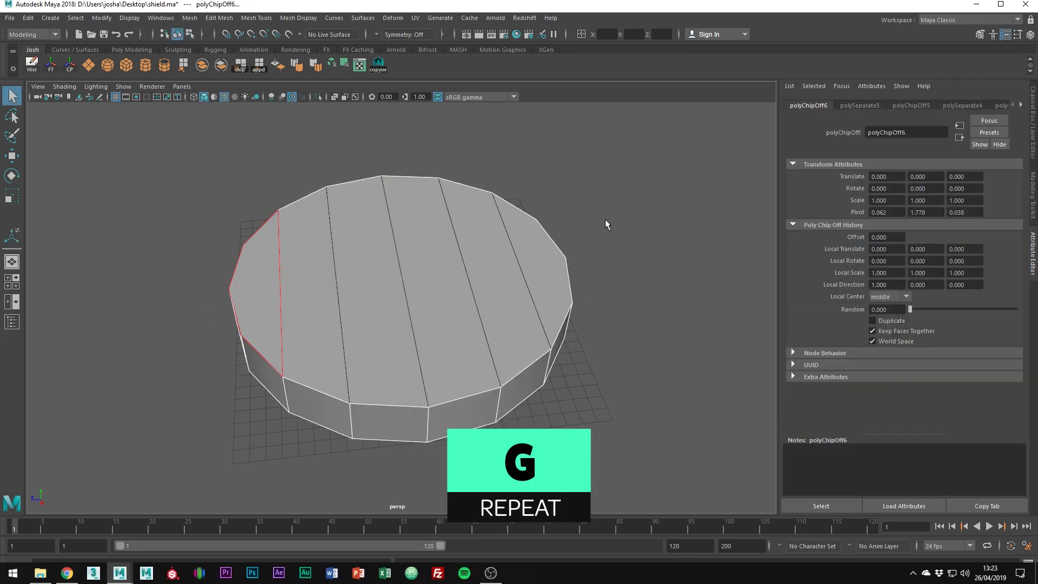
{"action": "left_click", "coordinate": [605, 221]}
{"action": "left_click", "coordinate": [524, 385]}
{"action": "key", "text": "Delete"}
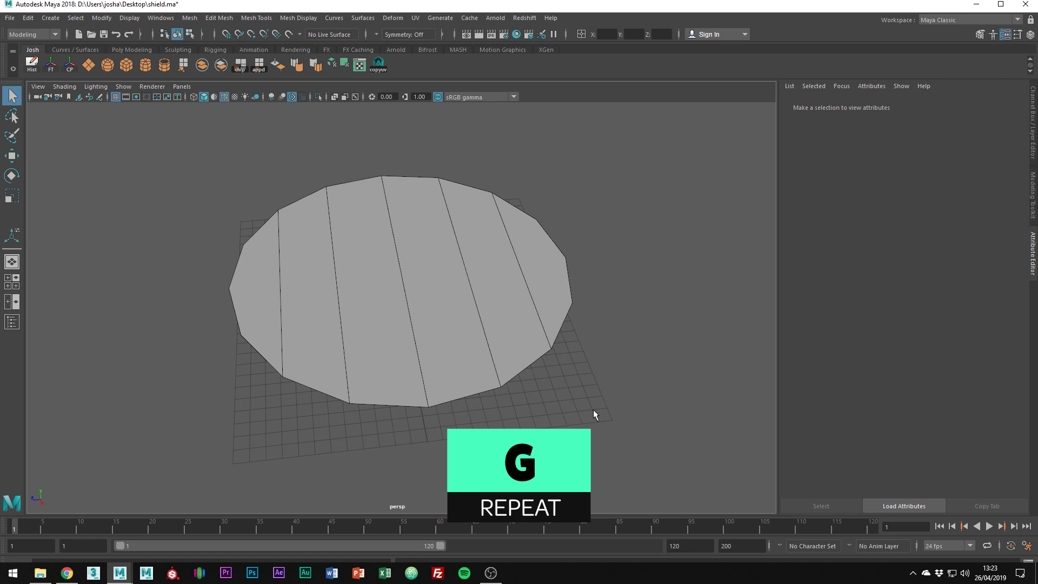
Check strip by strip whether each one is its own selectable object
{"action": "left_click", "coordinate": [560, 302]}
{"action": "left_click", "coordinate": [504, 298]}
{"action": "left_click", "coordinate": [443, 307]}
{"action": "left_click", "coordinate": [314, 313]}
{"action": "left_click", "coordinate": [255, 309]}
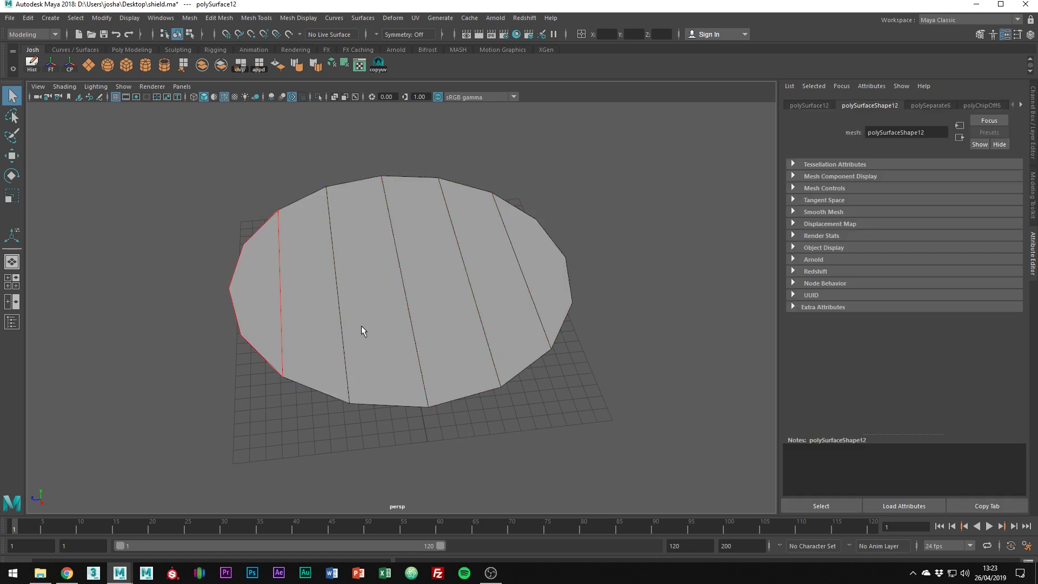
{"action": "left_click_drag", "start_coordinate": [362, 330], "coordinate": [422, 328], "text": "alt"}
{"action": "right_click_drag", "start_coordinate": [423, 328], "coordinate": [438, 332], "text": "alt"}
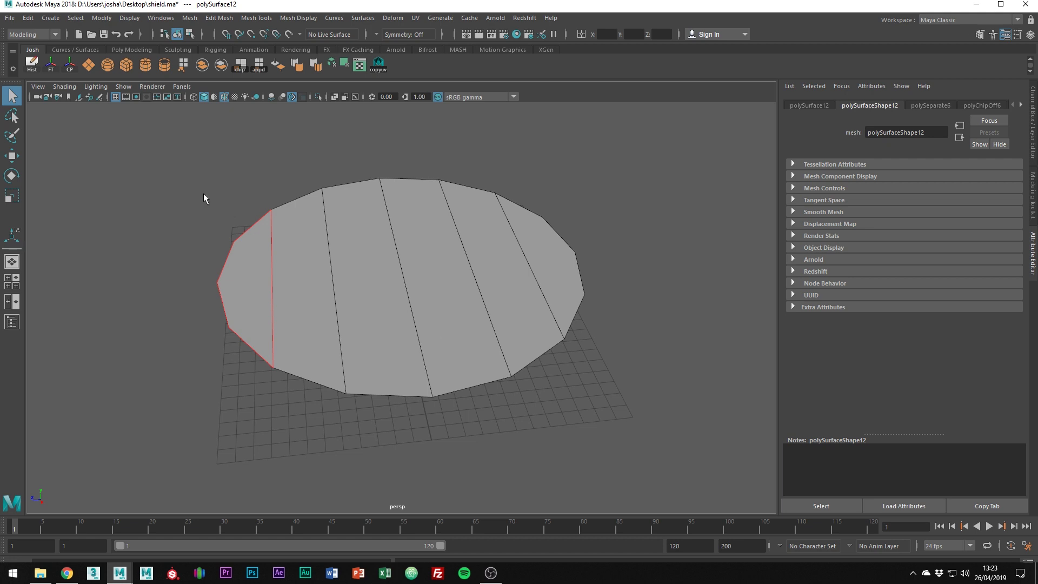
Combine the six strips into one mesh and extrude all its faces upward by about 0.84
{"action": "left_click_drag", "start_coordinate": [204, 194], "coordinate": [605, 332]}
{"action": "right_click_drag", "start_coordinate": [497, 267], "coordinate": [479, 463]}
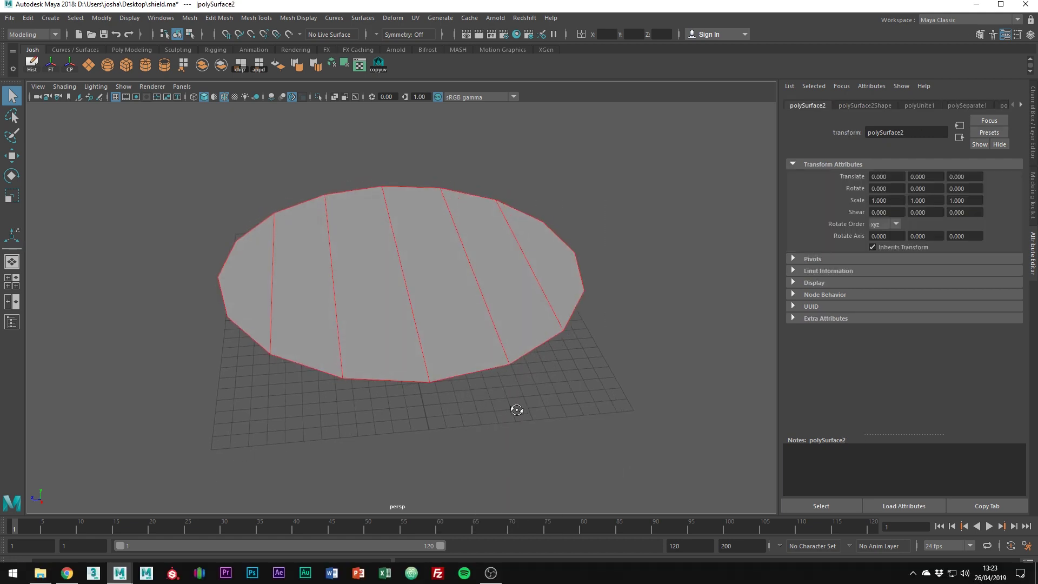
{"action": "key", "text": "ctrl+e"}
{"action": "left_click_drag", "start_coordinate": [545, 231], "coordinate": [545, 221]}
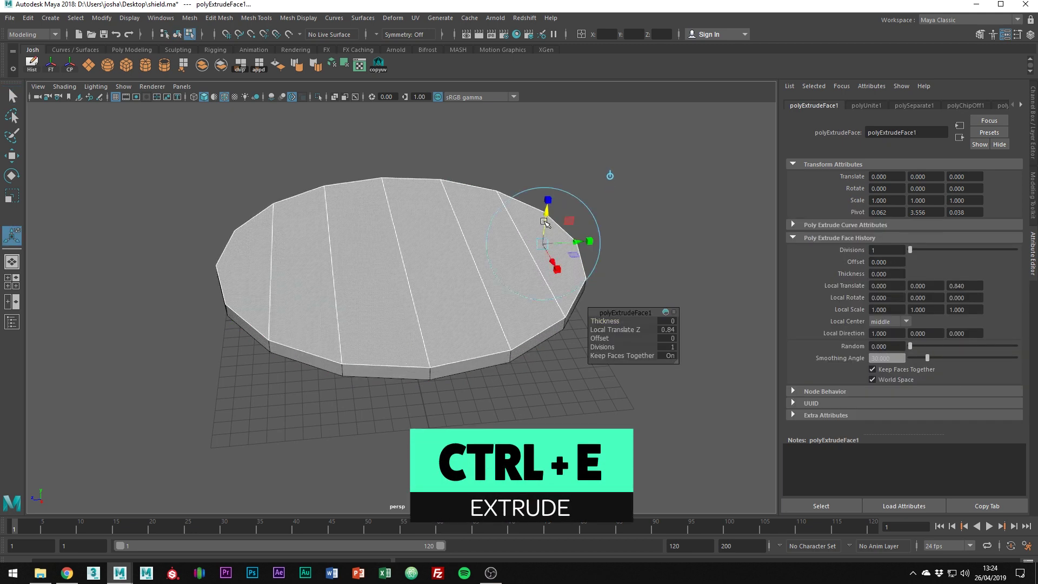
{"action": "right_click_drag", "start_coordinate": [545, 222], "coordinate": [572, 220]}
{"action": "left_click", "coordinate": [492, 253]}
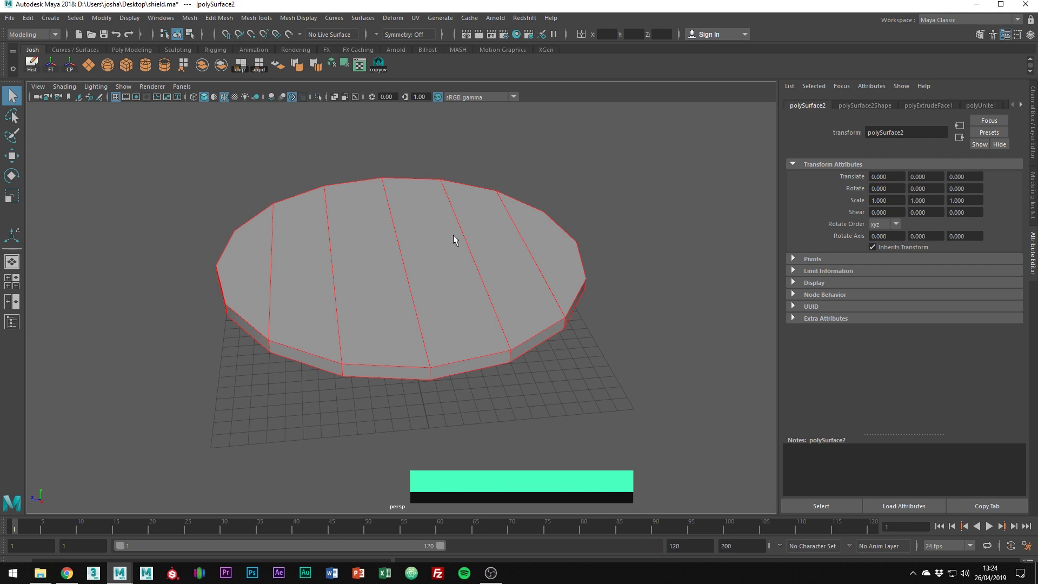
Separate the extruded mesh into individual planks and check them one by one
{"action": "right_click_drag", "start_coordinate": [453, 235], "coordinate": [433, 423], "text": "shift"}
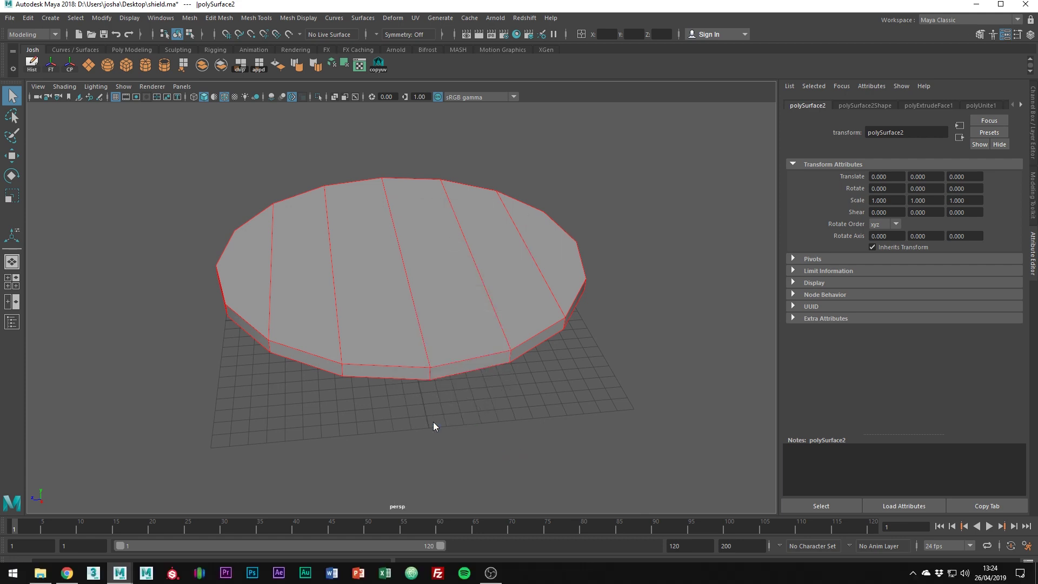
{"action": "left_click", "coordinate": [595, 225]}
{"action": "left_click_drag", "start_coordinate": [492, 263], "coordinate": [492, 277], "text": "alt"}
{"action": "left_click", "coordinate": [442, 292]}
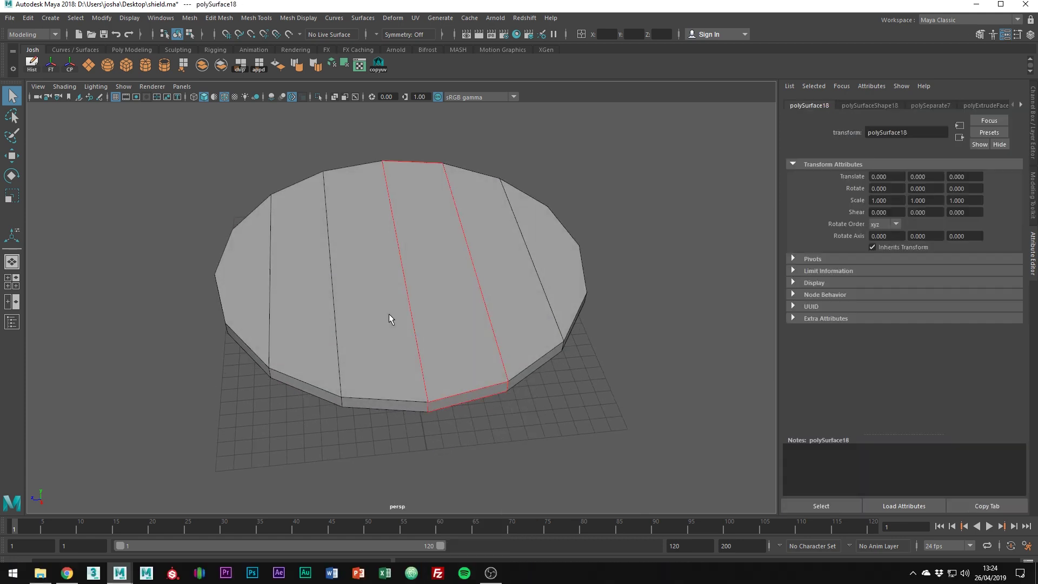
{"action": "left_click", "coordinate": [389, 314]}
{"action": "left_click", "coordinate": [459, 333]}
{"action": "left_click", "coordinate": [513, 312]}
Bevel the first three planks, starting from the right-hand end of the shield, with 2 segments and a fraction of 0.5
{"action": "left_click", "coordinate": [557, 299]}
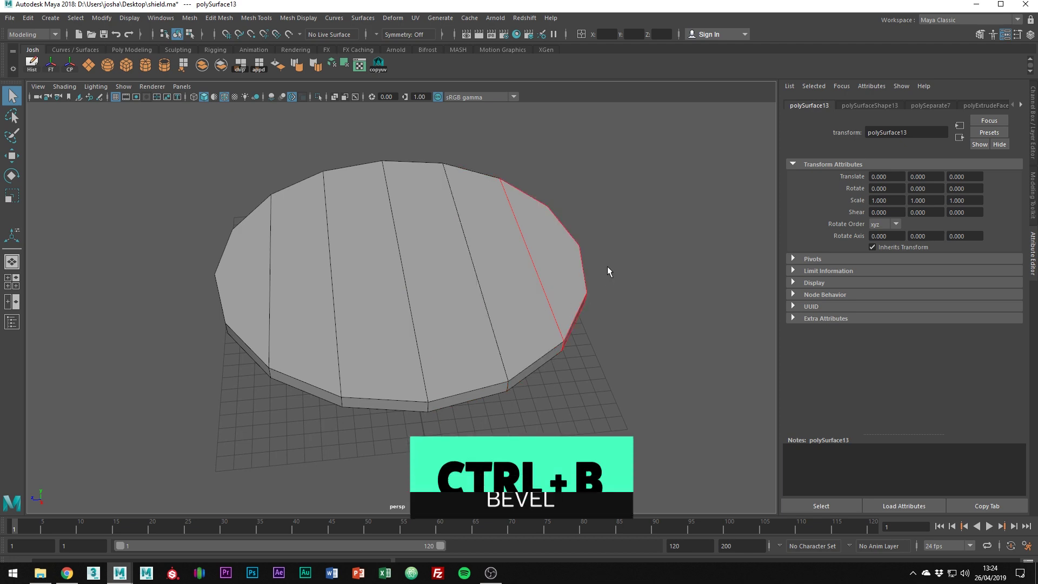
{"action": "key", "text": "ctrl+b"}
{"action": "mouse_move", "coordinate": [604, 330]}
{"action": "left_mouse_down"}
{"action": "mouse_move", "coordinate": [621, 329]}
{"action": "mouse_move", "coordinate": [594, 329]}
{"action": "left_mouse_up"}
{"action": "key", "text": "ctrl+b"}
{"action": "left_click", "coordinate": [478, 352]}
{"action": "key", "text": "ctrl+b"}
Bevel the three remaining planks on the left half of the shield with fraction 0.5 and 2 segments
{"action": "double_click", "coordinate": [375, 352]}
{"action": "key", "text": "g"}
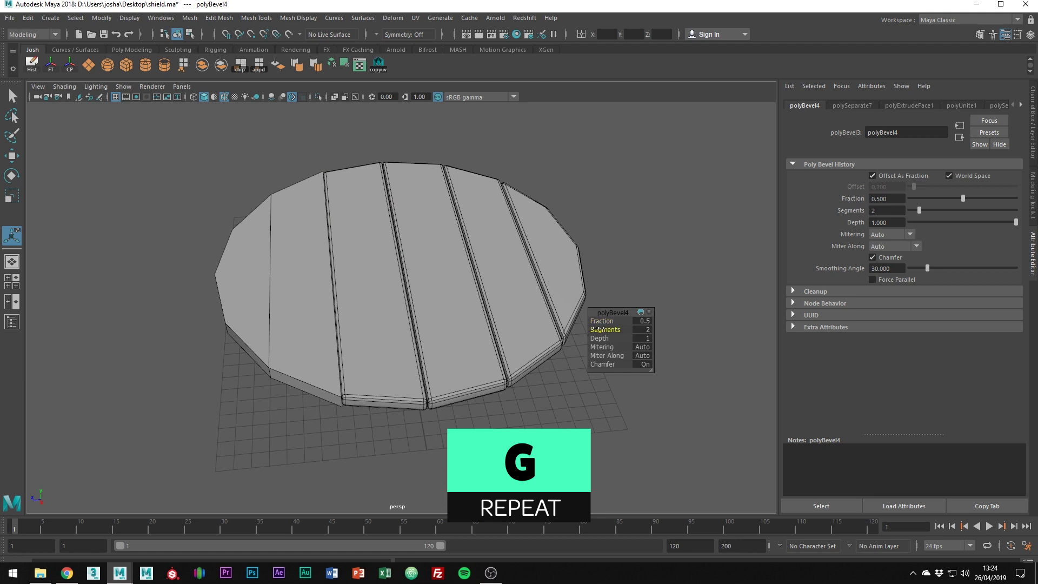
{"action": "double_click", "coordinate": [317, 352]}
{"action": "key", "text": "g"}
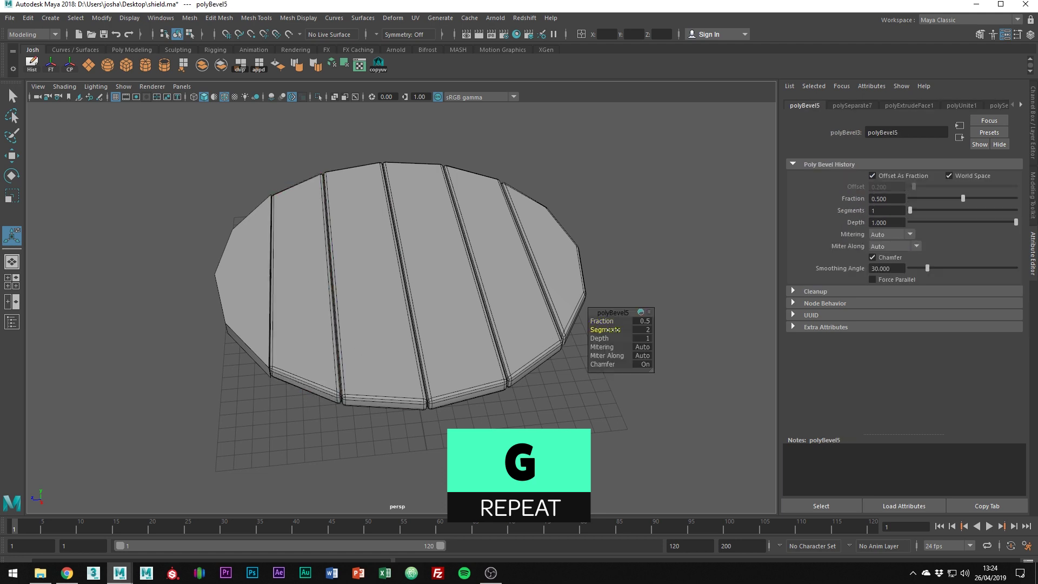
{"action": "double_click", "coordinate": [286, 341]}
{"action": "key", "text": "g"}
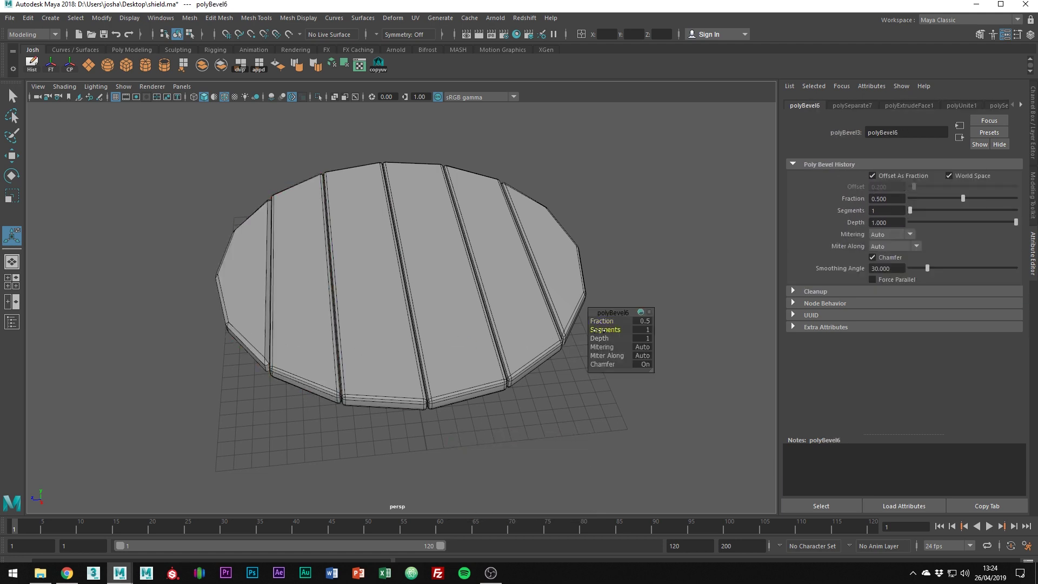
{"action": "left_click_drag", "start_coordinate": [602, 330], "coordinate": [603, 330]}
Cut one centred lengthwise edge loop and seven evenly spaced crosswise loops into the second plank from the right with Multi-Cut
{"action": "left_click_drag", "start_coordinate": [485, 338], "coordinate": [512, 320], "text": "alt"}
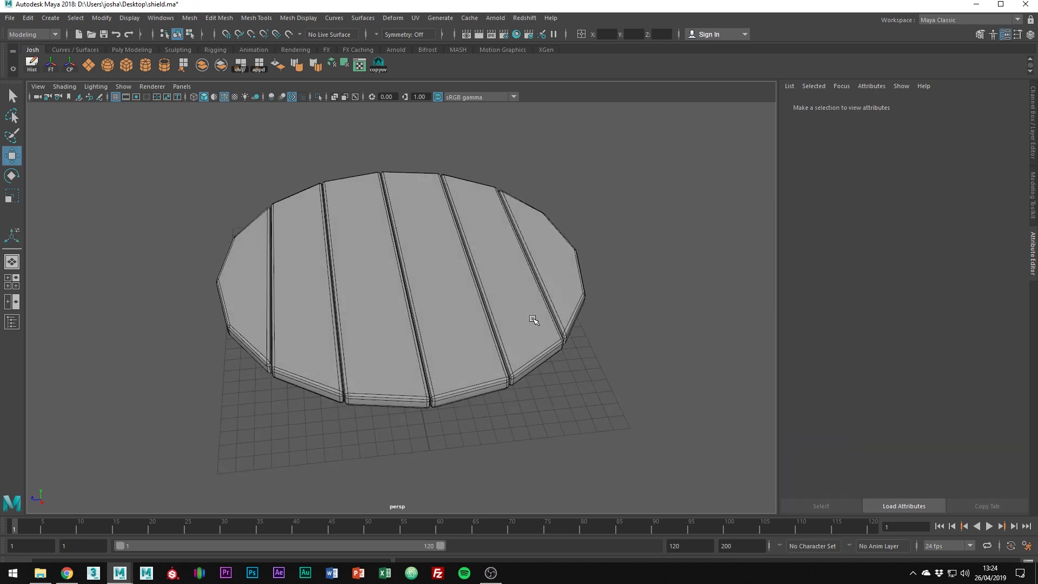
{"action": "left_click", "coordinate": [533, 318]}
{"action": "right_click_drag", "start_coordinate": [534, 309], "coordinate": [466, 309], "text": "shift"}
{"action": "middle_click", "coordinate": [514, 322], "text": "ctrl"}
{"action": "middle_click", "coordinate": [533, 350], "text": "ctrl"}
{"action": "middle_click", "coordinate": [526, 323], "text": "ctrl"}
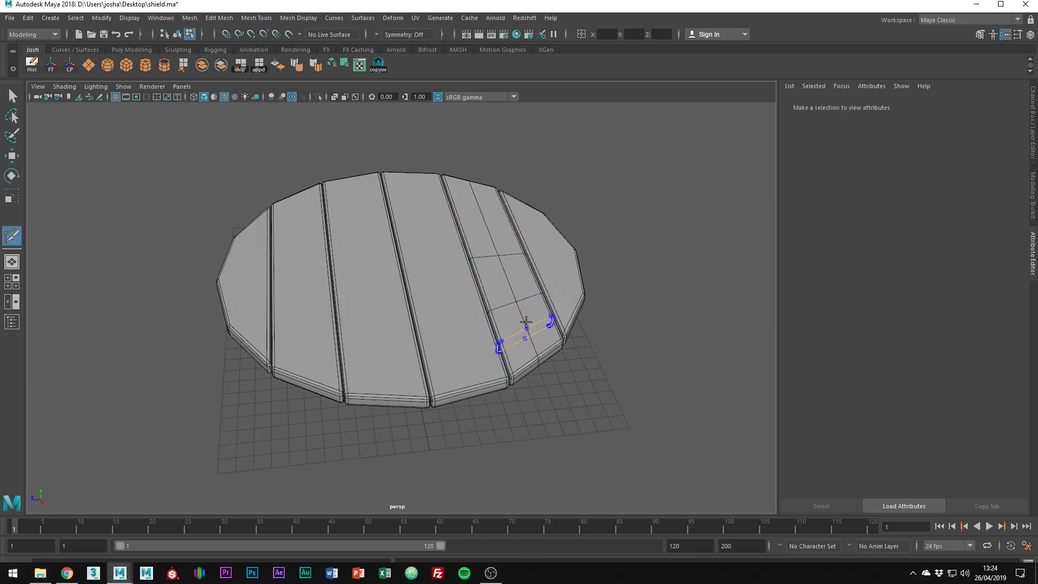
{"action": "left_click", "coordinate": [507, 277], "text": "ctrl"}
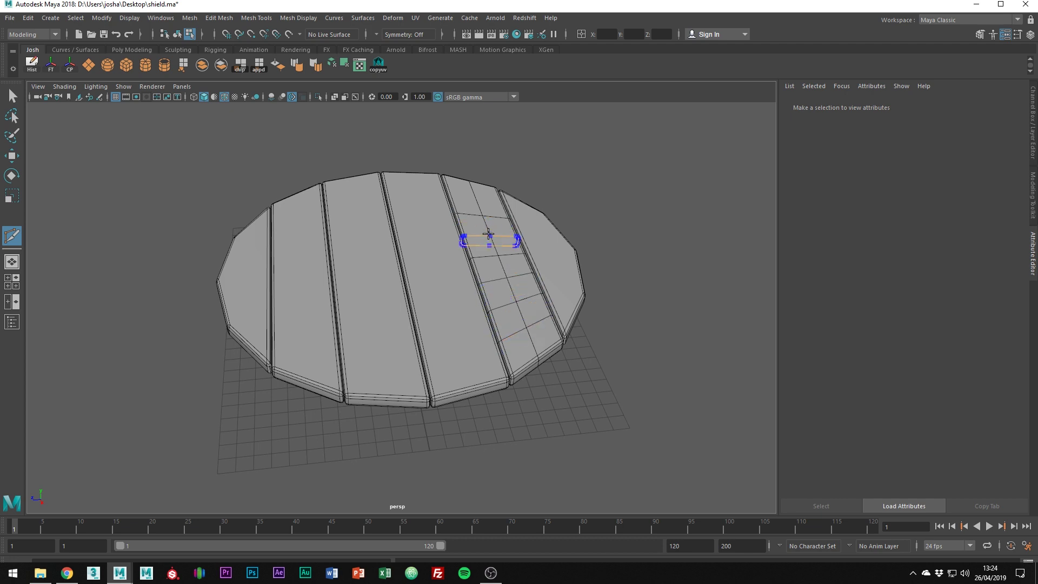
{"action": "middle_click", "coordinate": [489, 234], "text": "ctrl"}
{"action": "middle_click", "coordinate": [478, 206], "text": "ctrl"}
{"action": "key", "text": "w"}
Cut the same centred lengthwise loop and seven crosswise loops into the third plank from the right
{"action": "double_click", "coordinate": [439, 261]}
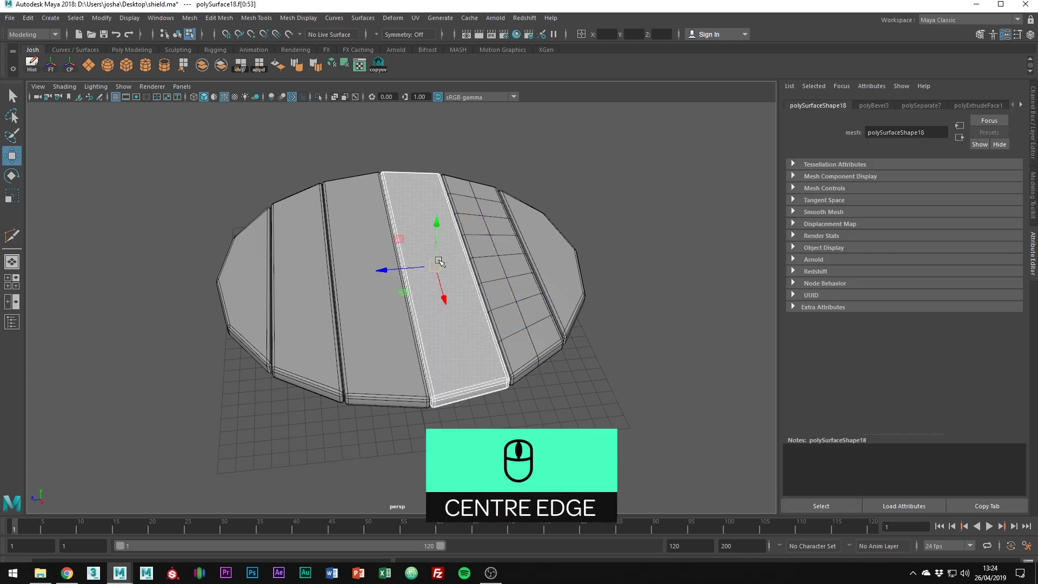
{"action": "key", "text": "y"}
{"action": "middle_click", "coordinate": [456, 374], "text": "ctrl"}
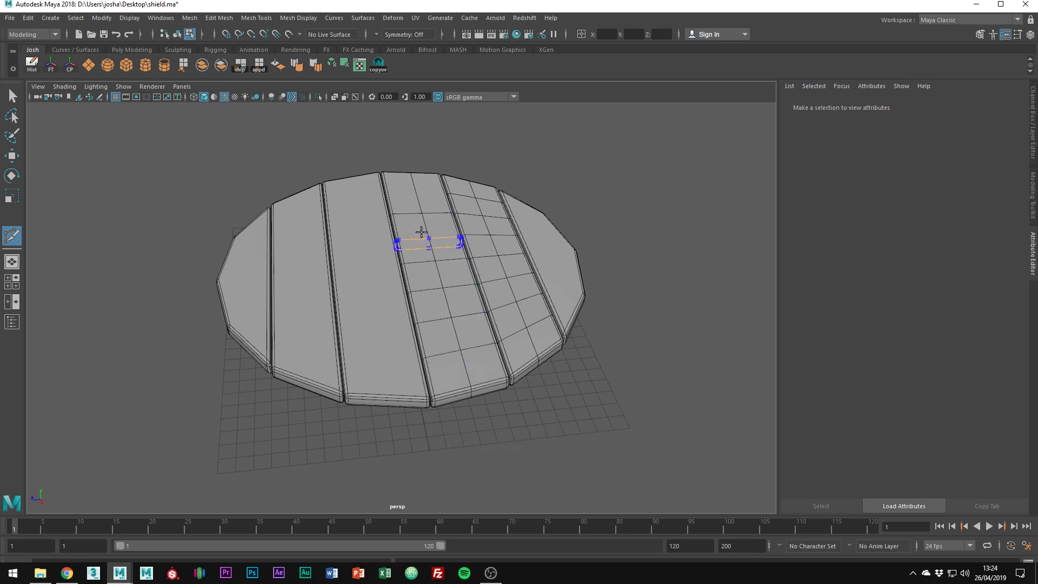
{"action": "key", "text": "w"}
Subdivide the third plank from the left with one centred lengthwise loop and seven crosswise loops
{"action": "double_click", "coordinate": [368, 264]}
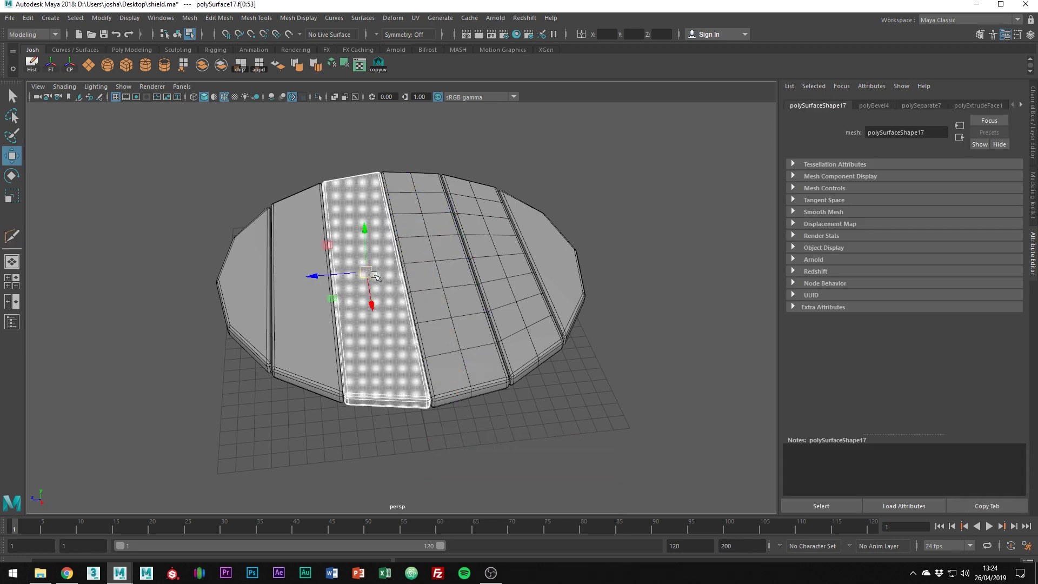
{"action": "key", "text": "y"}
{"action": "middle_click", "coordinate": [394, 386], "text": "ctrl"}
{"action": "middle_click", "coordinate": [388, 373], "text": "ctrl"}
{"action": "middle_click", "coordinate": [387, 372], "text": "ctrl"}
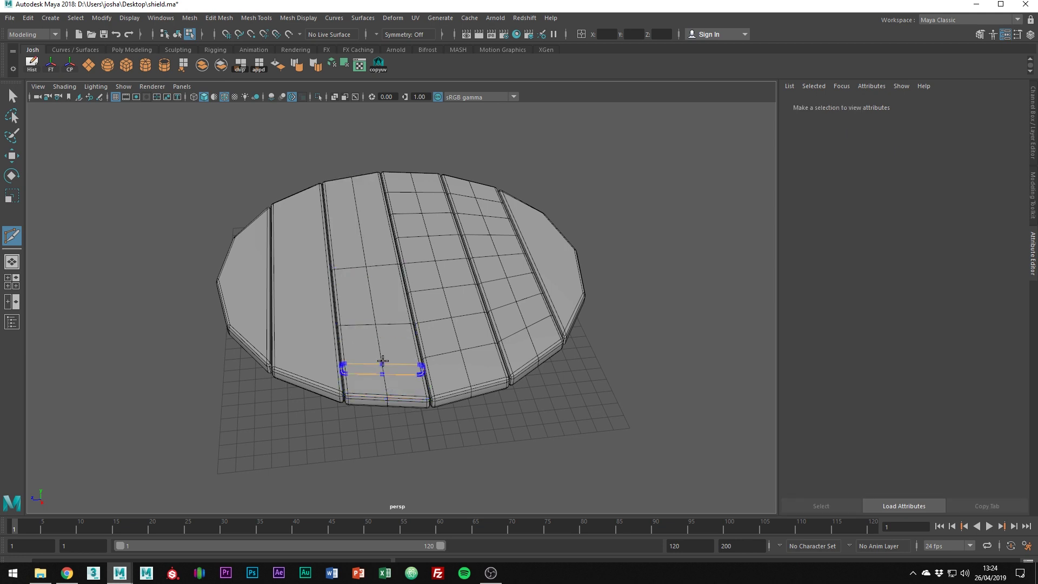
{"action": "middle_click", "coordinate": [371, 305], "text": "ctrl"}
{"action": "middle_click", "coordinate": [359, 243], "text": "ctrl"}
{"action": "middle_click", "coordinate": [358, 241], "text": "ctrl"}
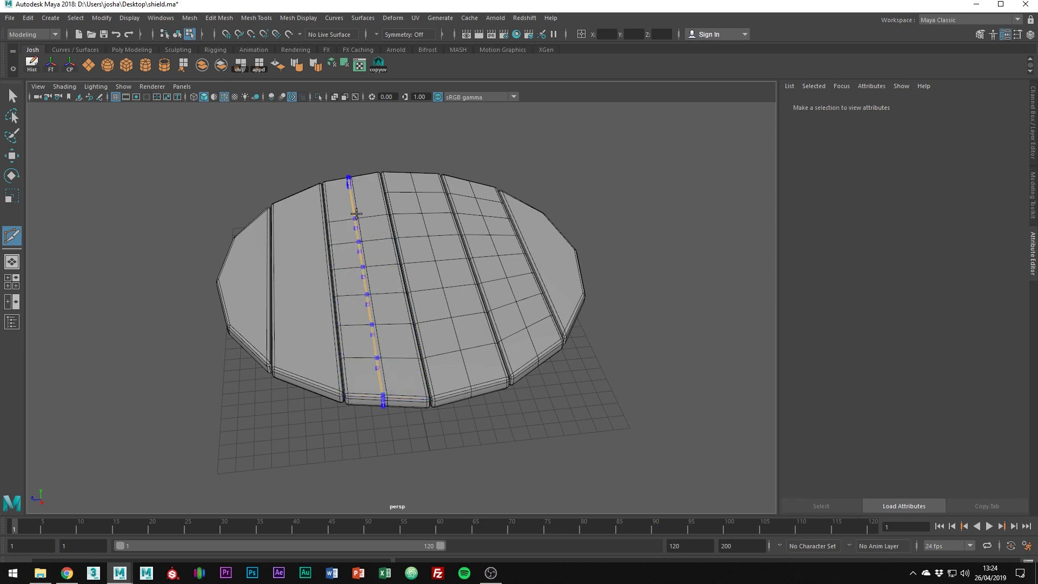
{"action": "middle_click", "coordinate": [354, 211], "text": "ctrl"}
{"action": "key", "text": "w"}
Add a centred lengthwise loop and seven crosswise loops to the second plank from the left
{"action": "double_click", "coordinate": [311, 264]}
{"action": "key", "text": "y"}
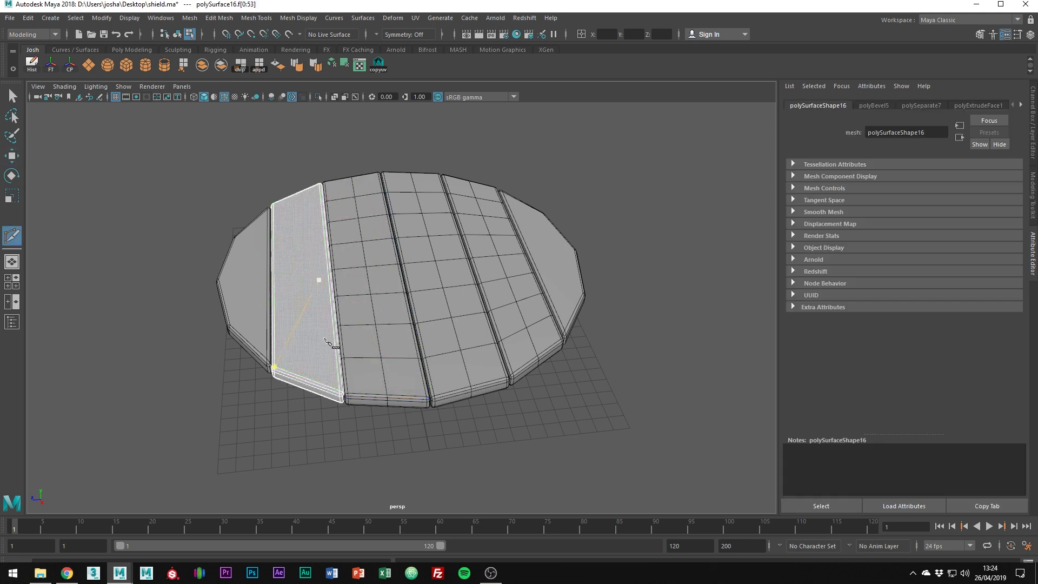
{"action": "middle_click", "coordinate": [323, 391], "text": "ctrl"}
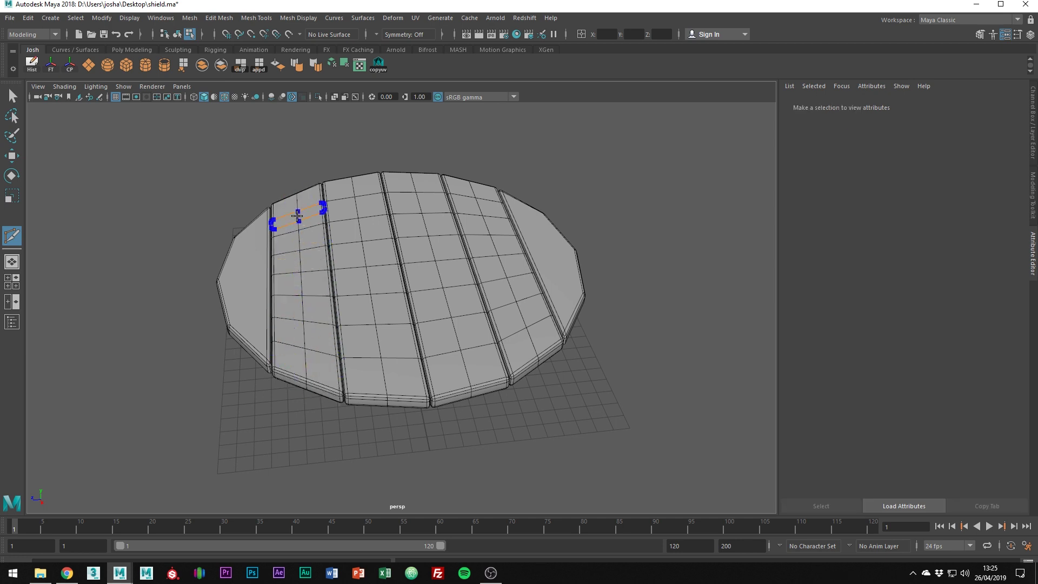
{"action": "key", "text": "w"}
Return to object mode and clear the selection of the subdivided planks
{"action": "left_click_drag", "start_coordinate": [305, 146], "coordinate": [476, 297]}
{"action": "right_click_drag", "start_coordinate": [476, 297], "coordinate": [447, 263]}
{"action": "left_click_drag", "start_coordinate": [312, 172], "coordinate": [494, 281]}
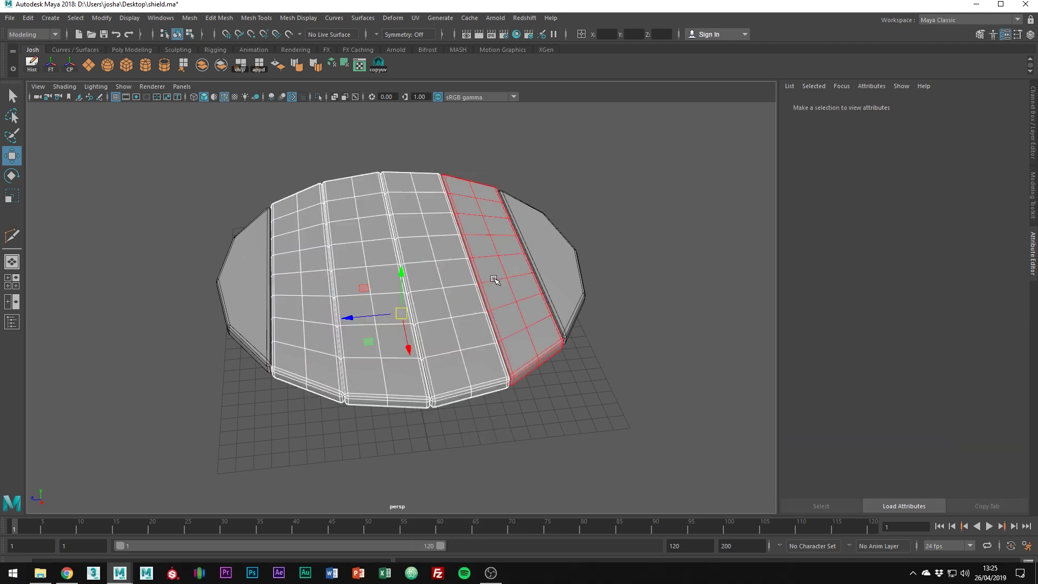
{"action": "left_click", "coordinate": [635, 276]}
{"action": "middle_click_drag", "start_coordinate": [557, 325], "coordinate": [562, 332], "text": "alt"}
{"action": "right_click_drag", "start_coordinate": [562, 332], "coordinate": [574, 334], "text": "alt"}
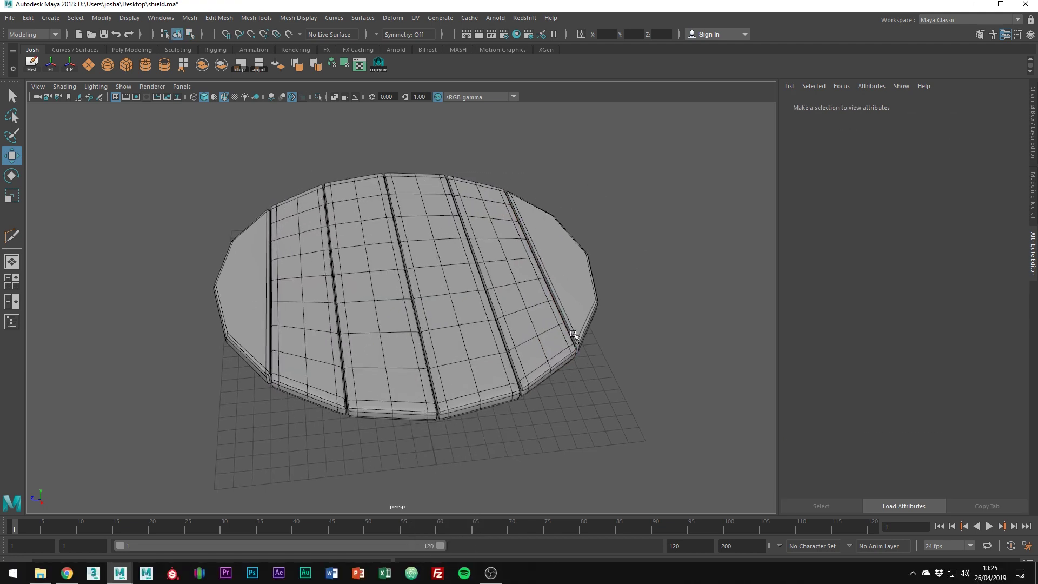
{"action": "left_click_drag", "start_coordinate": [573, 334], "coordinate": [568, 332], "text": "alt"}
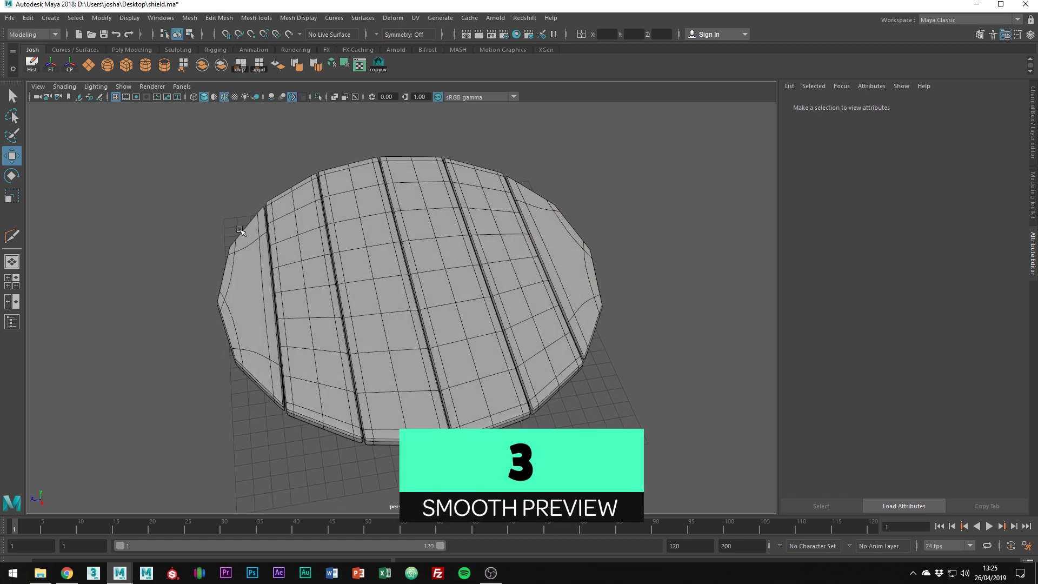
Isolate the leftmost end plank and frame its beveled outer corners
{"action": "left_click", "coordinate": [246, 314]}
{"action": "left_click_drag", "start_coordinate": [248, 313], "coordinate": [282, 296], "text": "alt"}
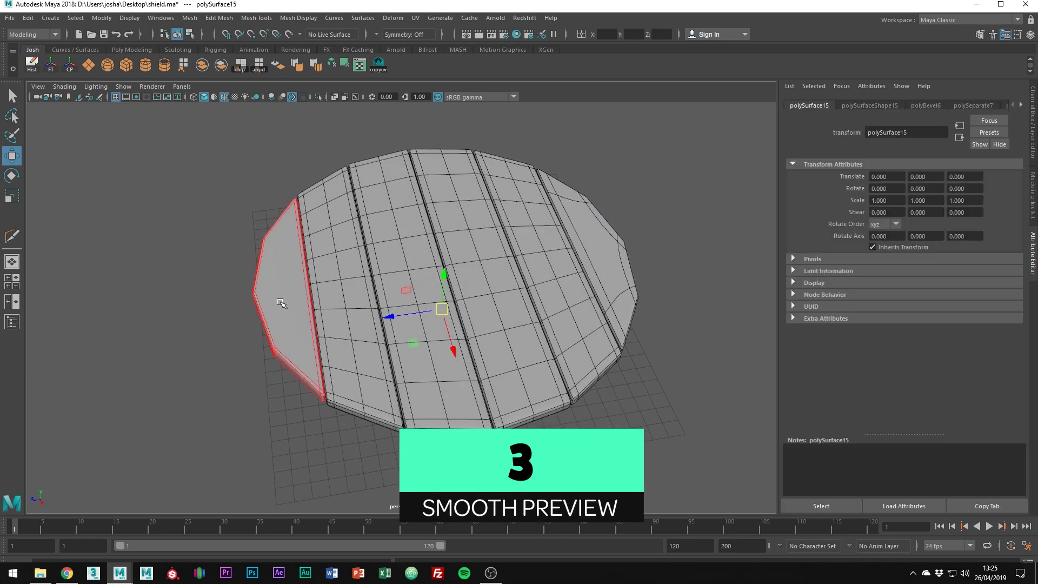
{"action": "key", "text": "ctrl+1"}
{"action": "key", "text": "f"}
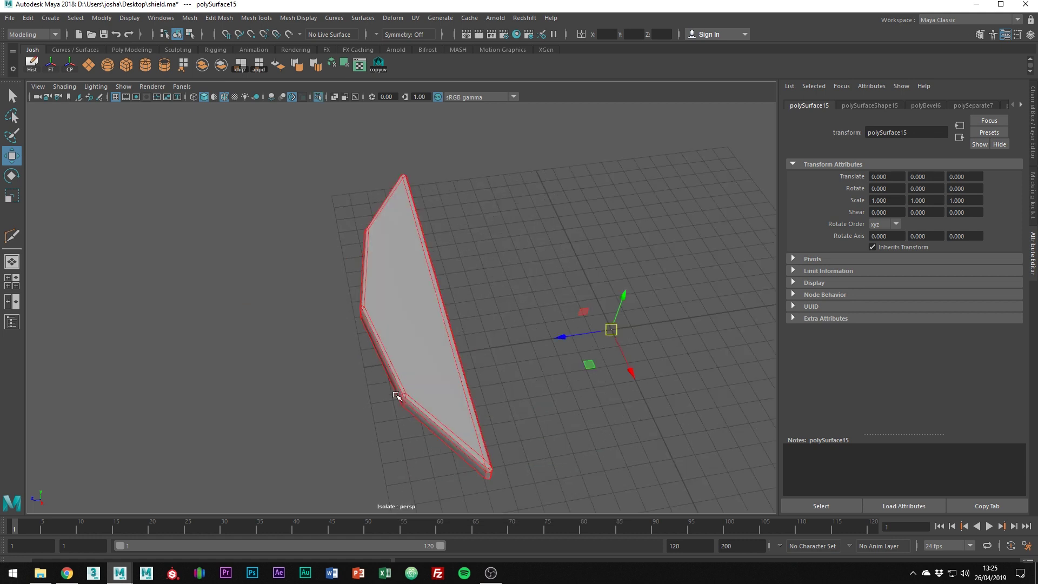
{"action": "left_click_drag", "start_coordinate": [397, 396], "coordinate": [540, 364], "text": "alt"}
{"action": "scroll", "coordinate": [540, 364], "scroll_direction": "up", "scroll_amount": 1}
Merge the top cluster of bevel vertices at one outer corner of the isolated plank to their centre
{"action": "right_click_drag", "start_coordinate": [595, 322], "coordinate": [548, 274]}
{"action": "key", "text": "q"}
{"action": "left_click", "coordinate": [562, 336]}
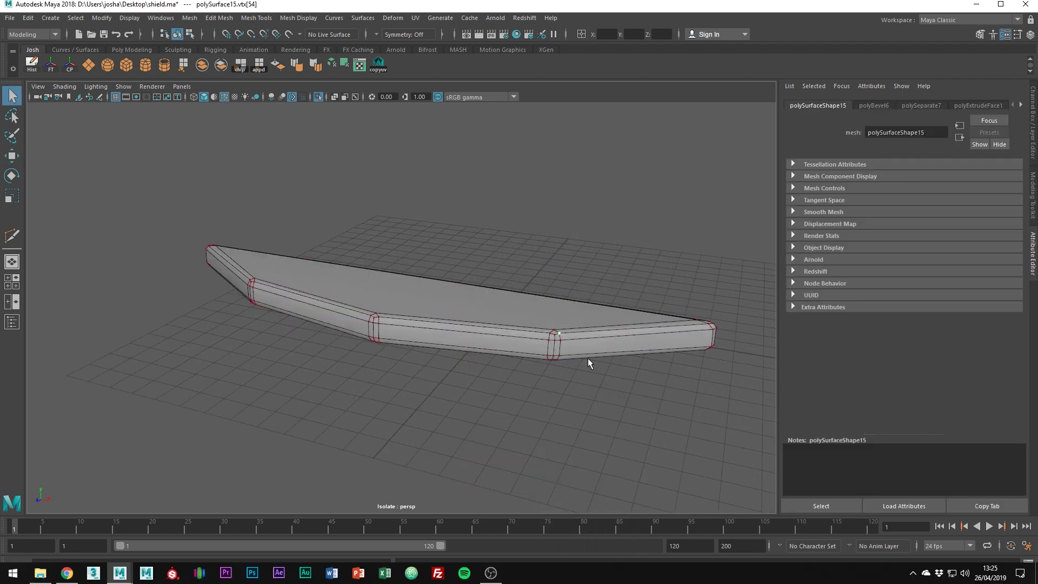
{"action": "key", "text": "f"}
{"action": "scroll", "coordinate": [599, 362], "scroll_direction": "down", "scroll_amount": 2}
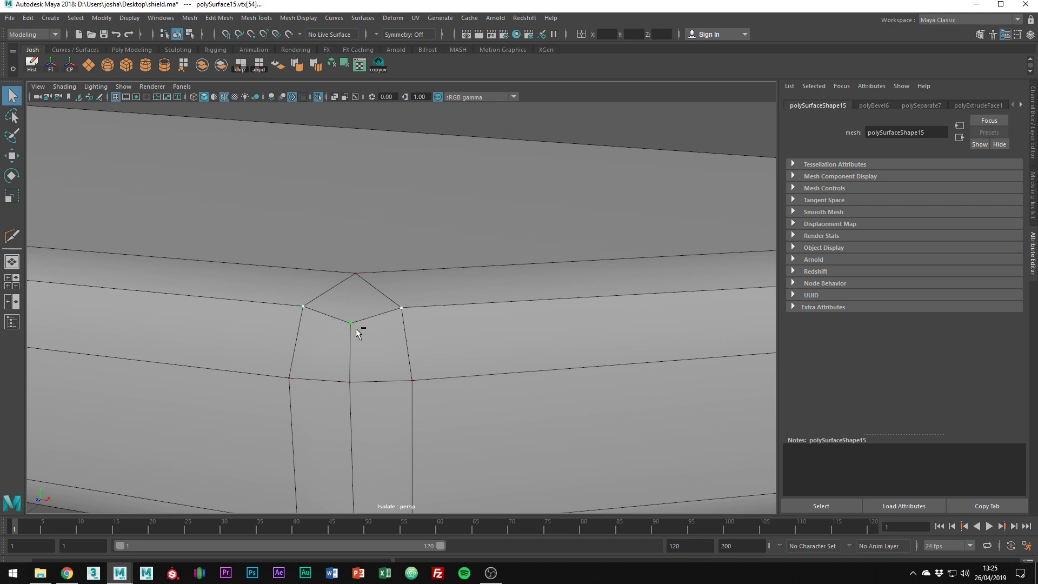
{"action": "right_click_drag", "start_coordinate": [361, 330], "coordinate": [368, 254], "text": "shift"}
{"action": "scroll", "coordinate": [367, 253], "scroll_direction": "down", "scroll_amount": 4}
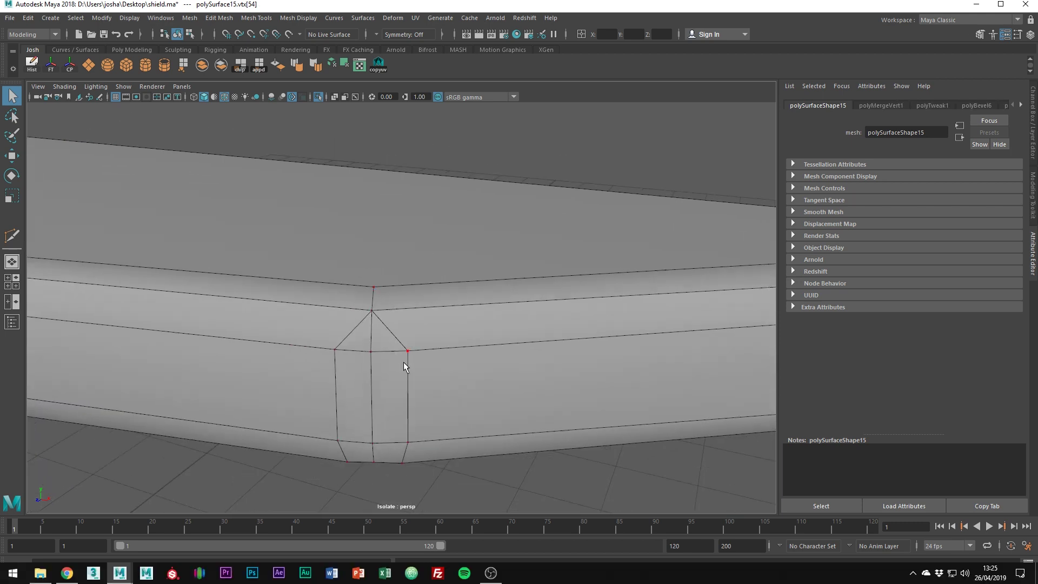
Merge the remaining vertex rows down the side and underside of that same corner into single centre points
{"action": "left_click", "coordinate": [335, 350], "text": "shift"}
{"action": "key", "text": "g"}
{"action": "left_click", "coordinate": [408, 442]}
{"action": "left_click", "coordinate": [373, 443], "text": "shift"}
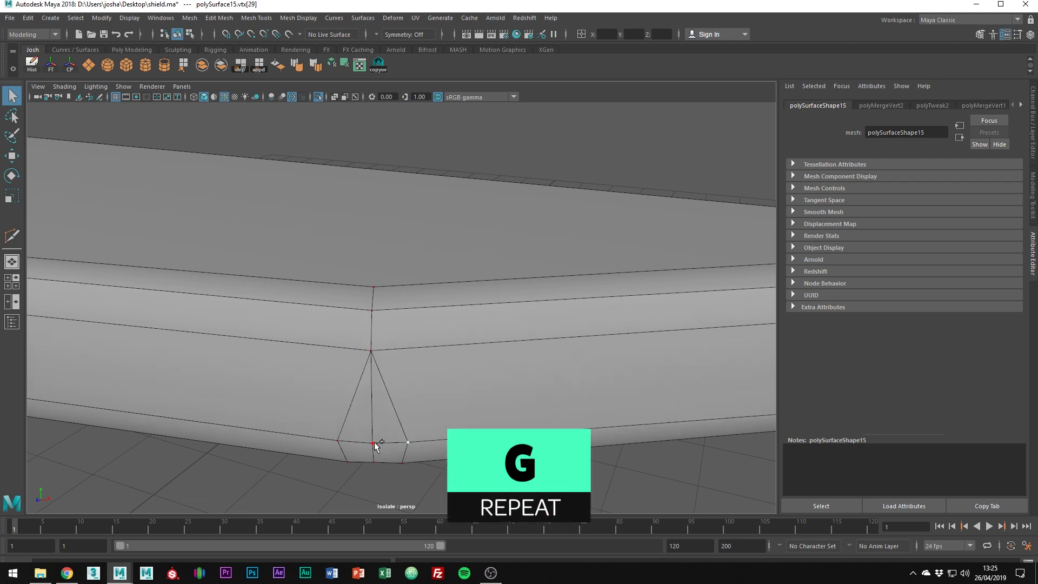
{"action": "left_click", "coordinate": [338, 441], "text": "shift"}
{"action": "key", "text": "g"}
{"action": "left_click_drag", "start_coordinate": [423, 444], "coordinate": [423, 404], "text": "alt"}
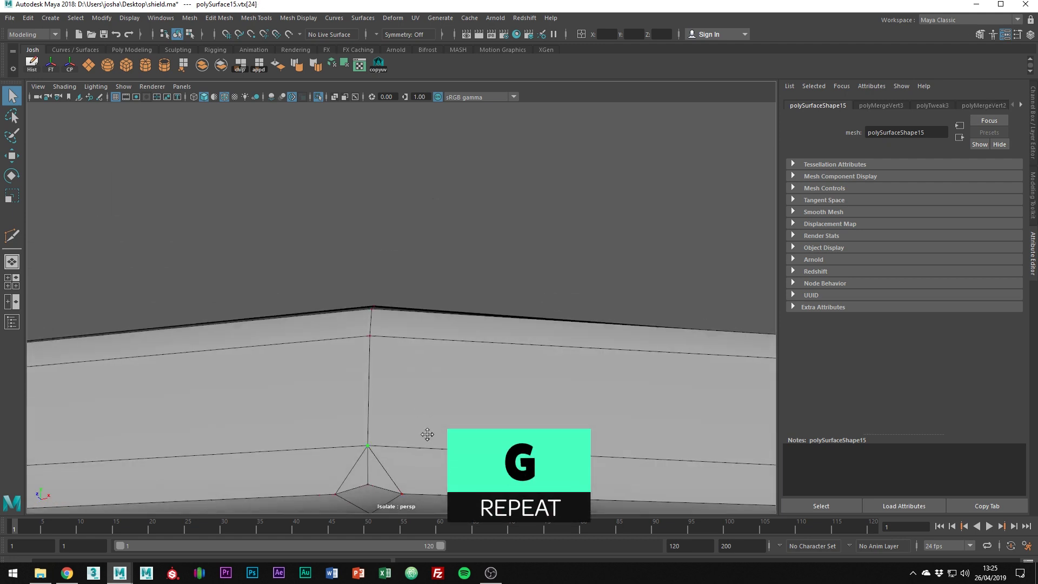
{"action": "middle_click_drag", "start_coordinate": [428, 434], "coordinate": [431, 388], "text": "alt"}
{"action": "left_click", "coordinate": [340, 447], "text": "shift"}
{"action": "left_click", "coordinate": [371, 436], "text": "shift"}
{"action": "key", "text": "g"}
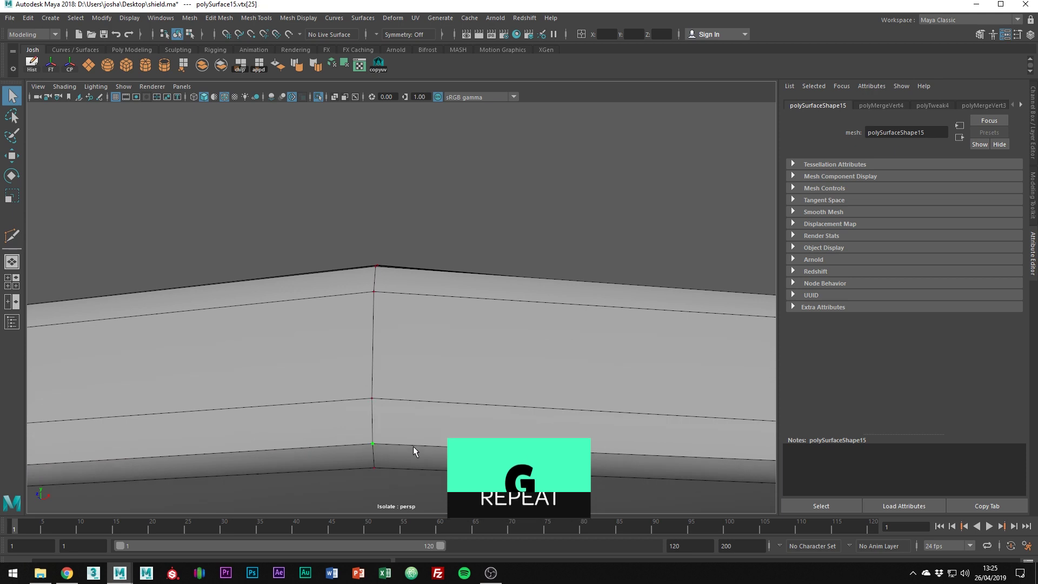
Merge each bevel vertex row at the middle outer corner of the plank into one centre point
{"action": "right_click_drag", "start_coordinate": [413, 446], "coordinate": [326, 415], "text": "alt"}
{"action": "left_click_drag", "start_coordinate": [325, 414], "coordinate": [519, 336], "text": "alt"}
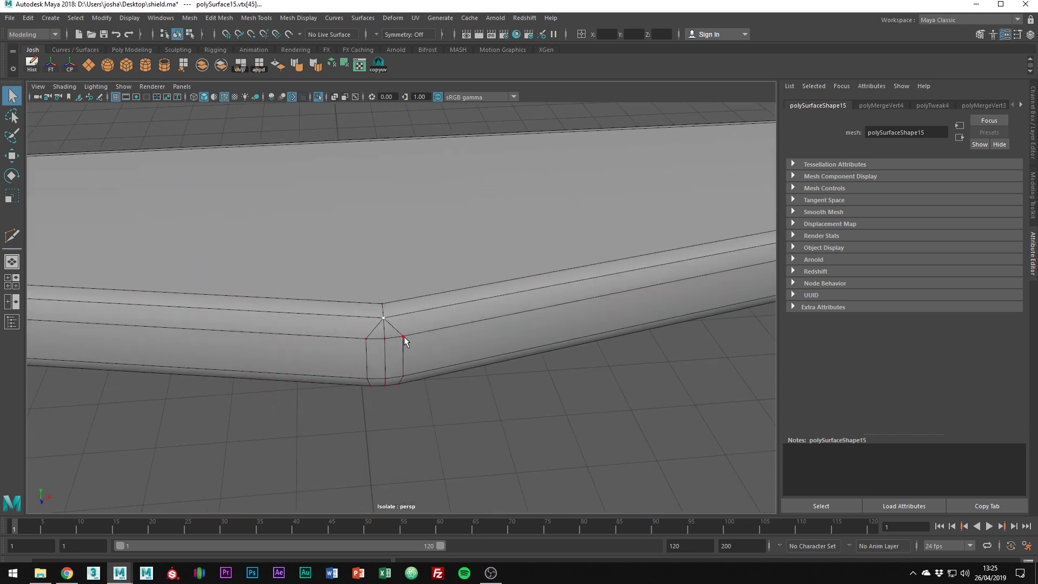
{"action": "key", "text": "g"}
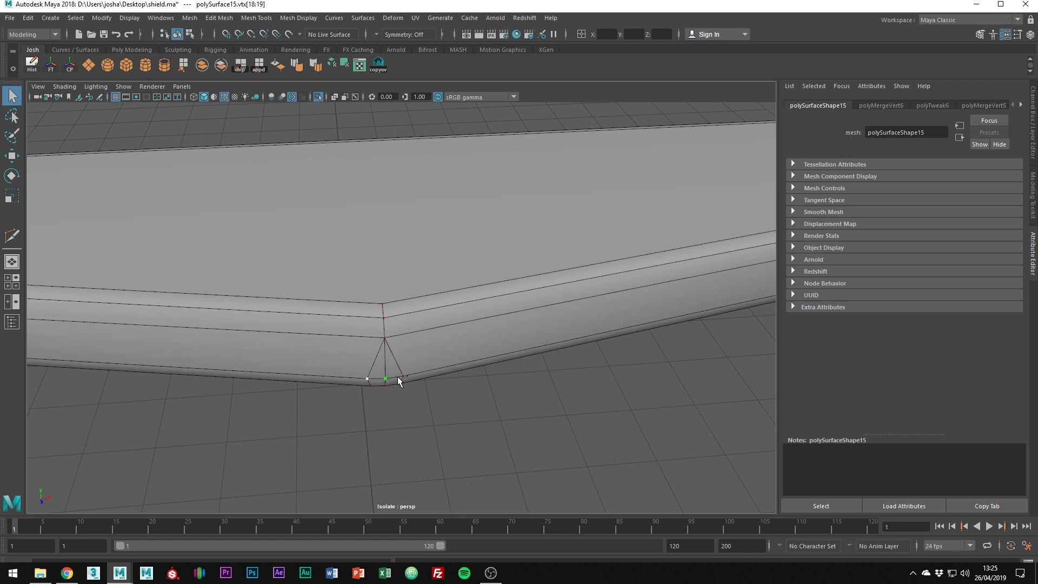
{"action": "key", "text": "g"}
{"action": "key", "text": "g"}
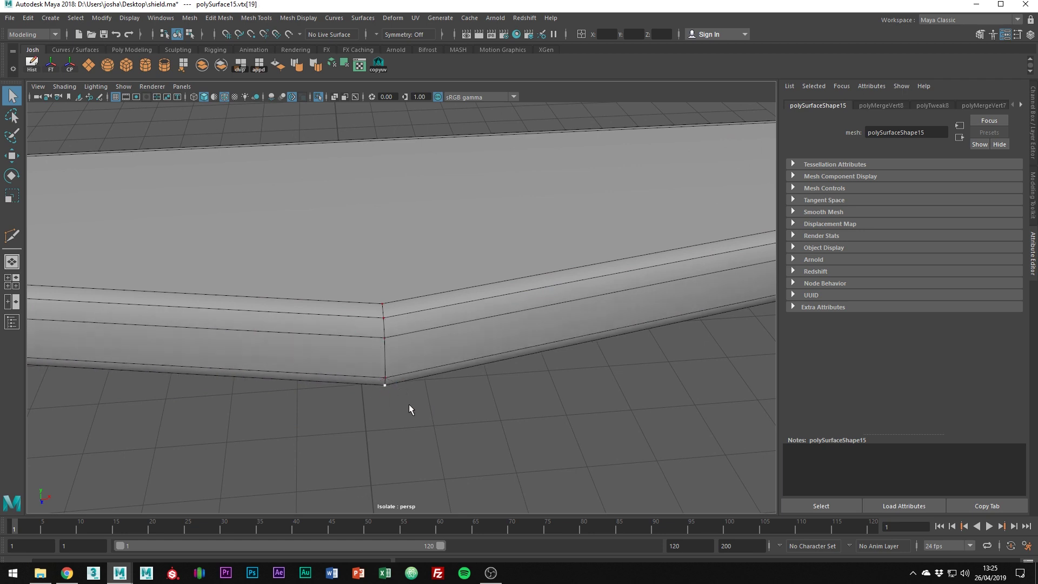
Merge each bevel vertex row at the remaining outer corner, including the underside, and check the plank in smooth preview
{"action": "left_click_drag", "start_coordinate": [411, 411], "coordinate": [266, 350], "text": "alt"}
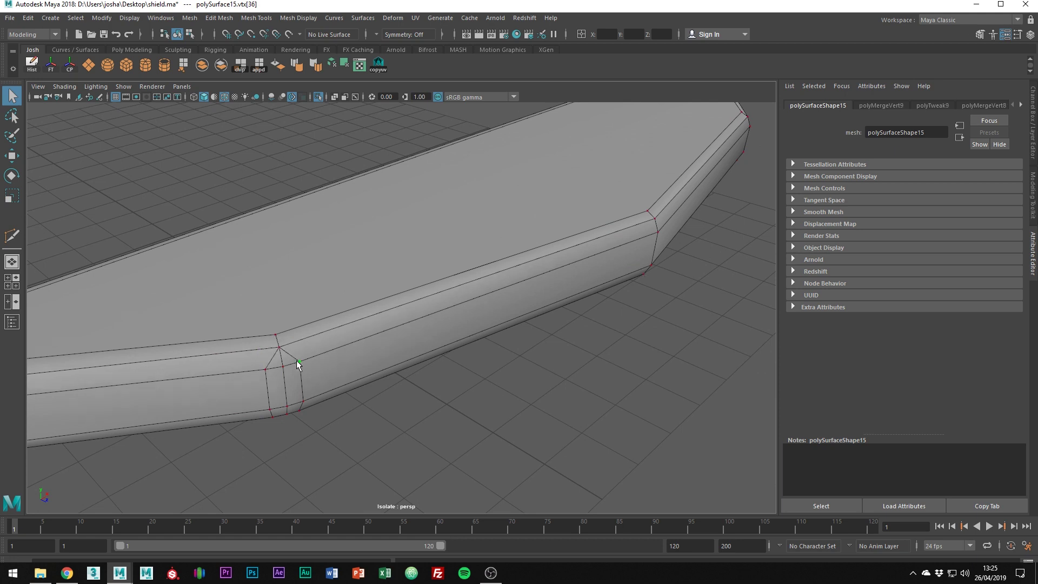
{"action": "key", "text": "g"}
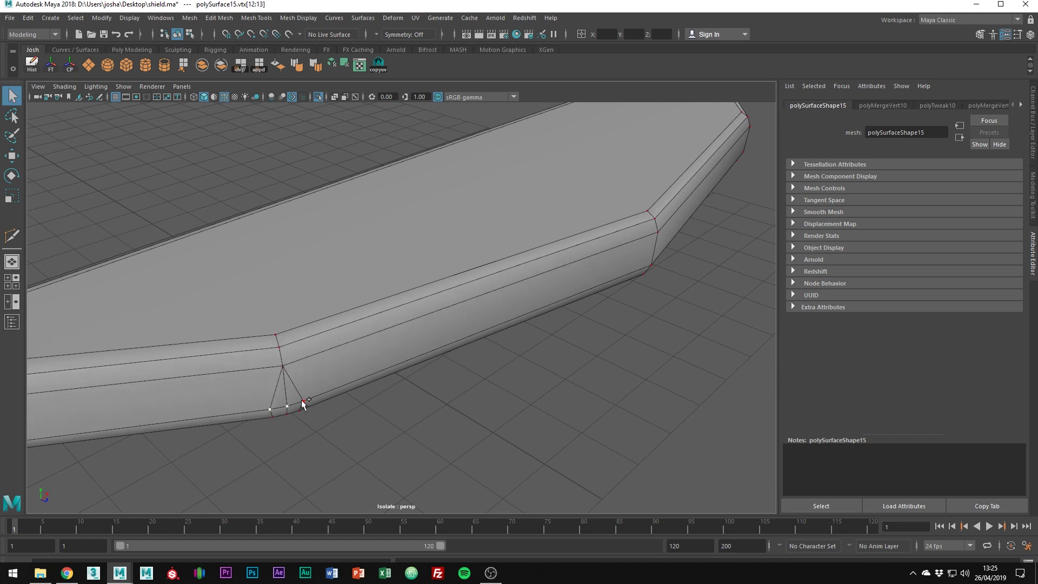
{"action": "key", "text": "g"}
{"action": "left_click_drag", "start_coordinate": [324, 393], "coordinate": [626, 345], "text": "alt"}
{"action": "left_click", "coordinate": [259, 346], "text": "shift"}
{"action": "key", "text": "g"}
{"action": "key", "text": "3"}
{"action": "middle_click_drag", "start_coordinate": [625, 345], "coordinate": [572, 326], "text": "alt"}
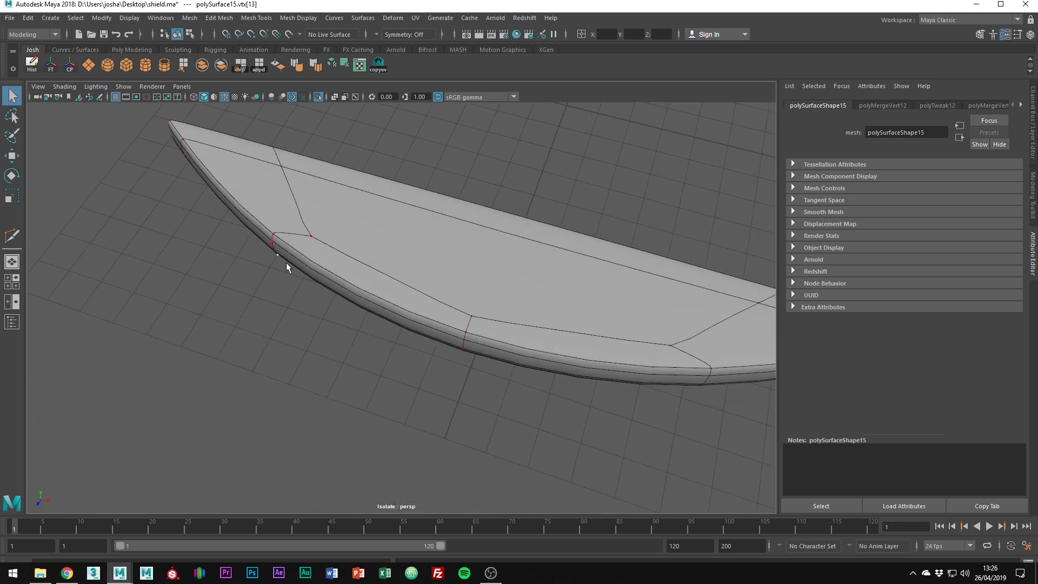
Leave smooth preview and make three crosswise cuts over the plank's straight inner side with the Multi-Cut tool
{"action": "key", "text": "1"}
{"action": "left_click_drag", "start_coordinate": [677, 333], "coordinate": [505, 267], "text": "alt"}
{"action": "right_click_drag", "start_coordinate": [505, 267], "coordinate": [479, 294], "text": "alt"}
{"action": "middle_click", "coordinate": [486, 308], "text": "ctrl"}
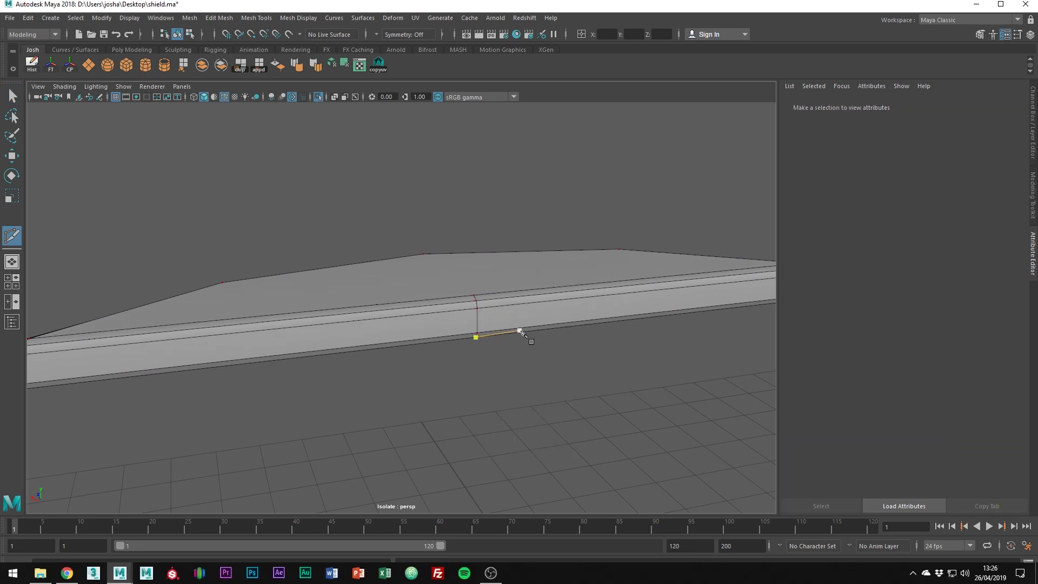
{"action": "scroll", "coordinate": [527, 327], "scroll_direction": "down", "scroll_amount": 5}
{"action": "left_click_drag", "start_coordinate": [538, 324], "coordinate": [491, 375], "text": "alt"}
Cut edges joining the three outer corners to the matching inner-side cuts across the plank's top and bottom faces
{"action": "left_click", "coordinate": [537, 289]}
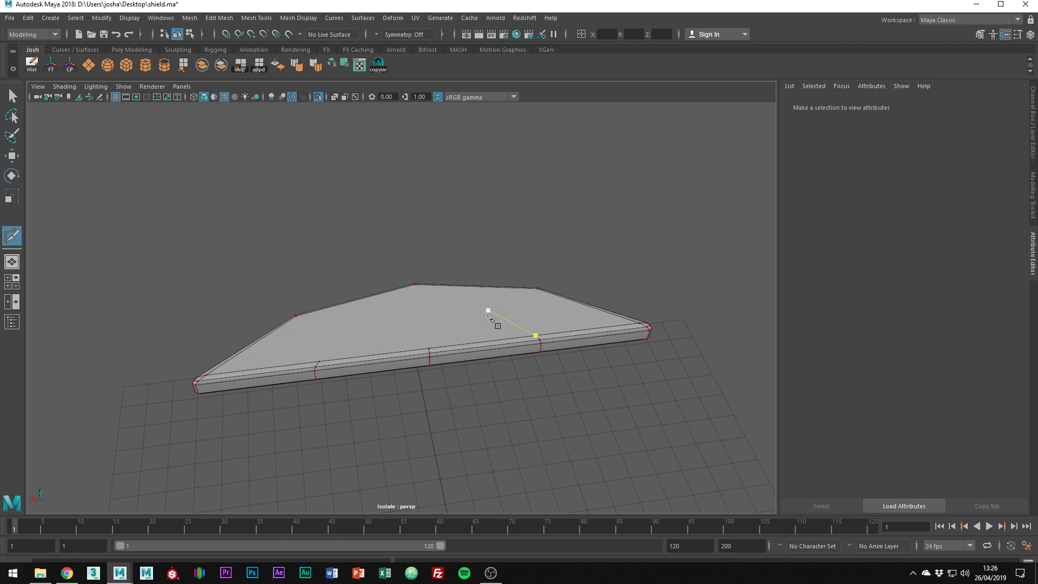
{"action": "left_click_drag", "start_coordinate": [487, 315], "coordinate": [429, 334], "text": "alt"}
{"action": "key", "text": "BackSpace"}
{"action": "scroll", "coordinate": [429, 330], "scroll_direction": "up", "scroll_amount": 4}
{"action": "left_click", "coordinate": [424, 295]}
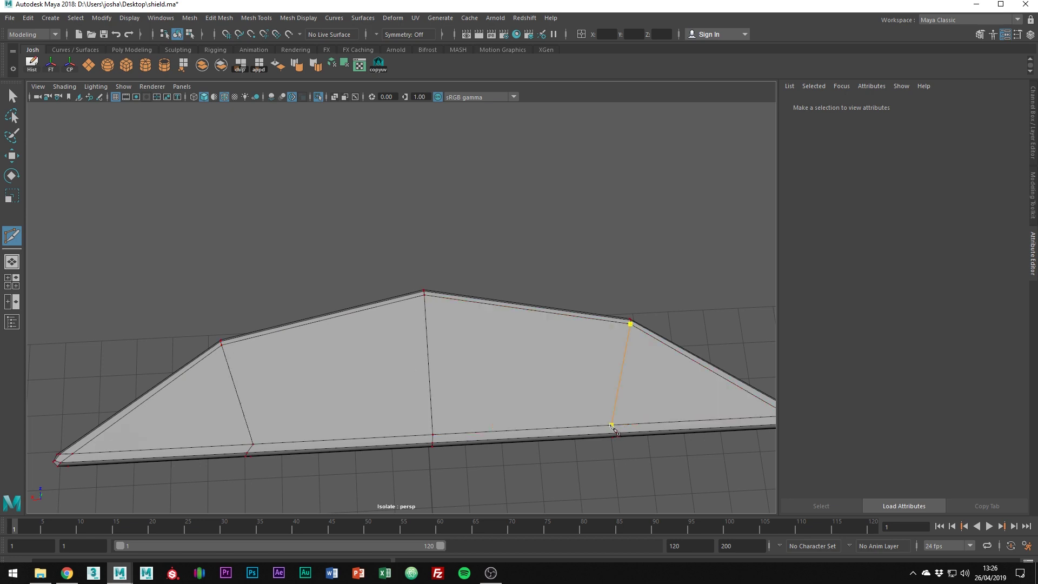
{"action": "left_click_drag", "start_coordinate": [665, 453], "coordinate": [648, 310], "text": "alt"}
{"action": "left_click", "coordinate": [413, 175]}
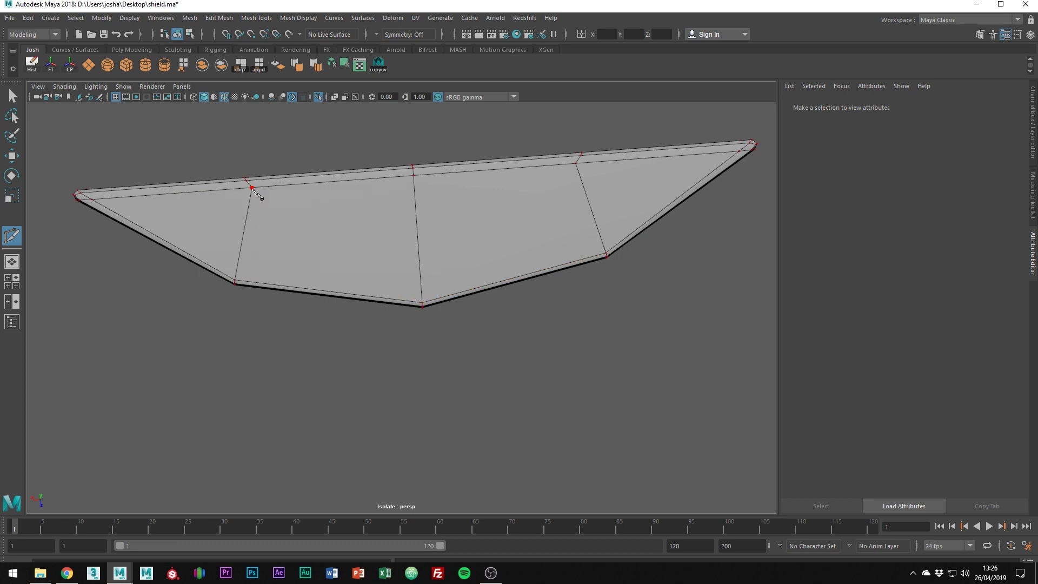
Insert a centred edge loop through the new crosswise edges of the end plank and turn on smooth preview
{"action": "left_click_drag", "start_coordinate": [462, 229], "coordinate": [462, 359], "text": "alt"}
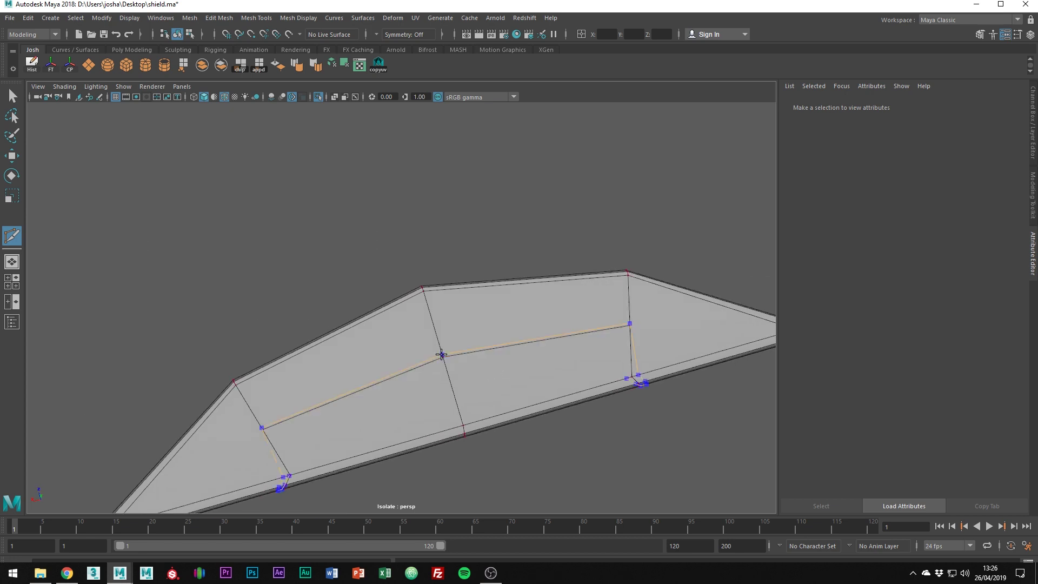
{"action": "left_click_drag", "start_coordinate": [678, 361], "coordinate": [594, 272], "text": "alt"}
{"action": "left_click", "coordinate": [396, 224], "text": "ctrl"}
{"action": "key", "text": "3"}
Return to object mode, clear the selection, and leave isolation to show all the planks
{"action": "right_click_drag", "start_coordinate": [589, 266], "coordinate": [642, 232]}
{"action": "key", "text": "w"}
{"action": "left_click", "coordinate": [513, 162]}
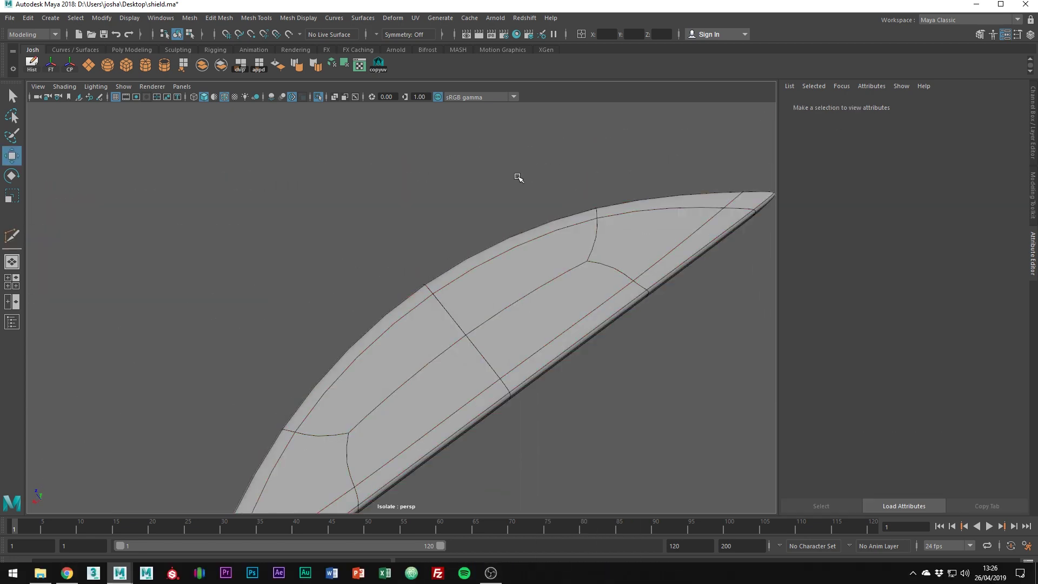
{"action": "scroll", "coordinate": [519, 178], "scroll_direction": "down", "scroll_amount": 3}
{"action": "left_click_drag", "start_coordinate": [517, 258], "coordinate": [557, 250], "text": "alt"}
{"action": "key", "text": "ctrl+1"}
{"action": "right_click_drag", "start_coordinate": [556, 250], "coordinate": [466, 213], "text": "alt"}
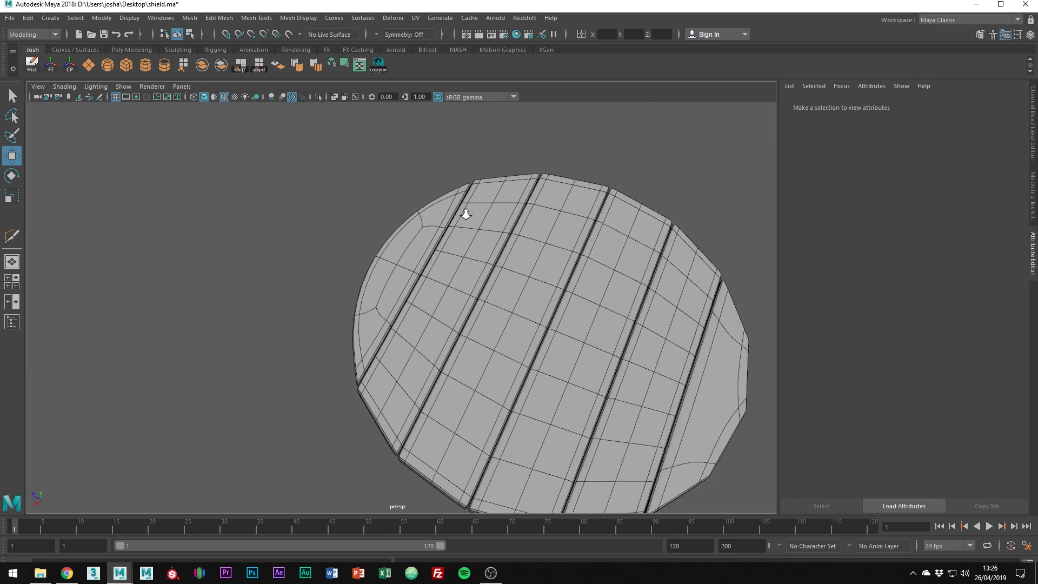
Delete the unsmoothed end plank on the opposite side of the shield
{"action": "left_click_drag", "start_coordinate": [465, 213], "coordinate": [579, 253], "text": "alt"}
{"action": "left_click", "coordinate": [685, 287]}
{"action": "key", "text": "Delete"}
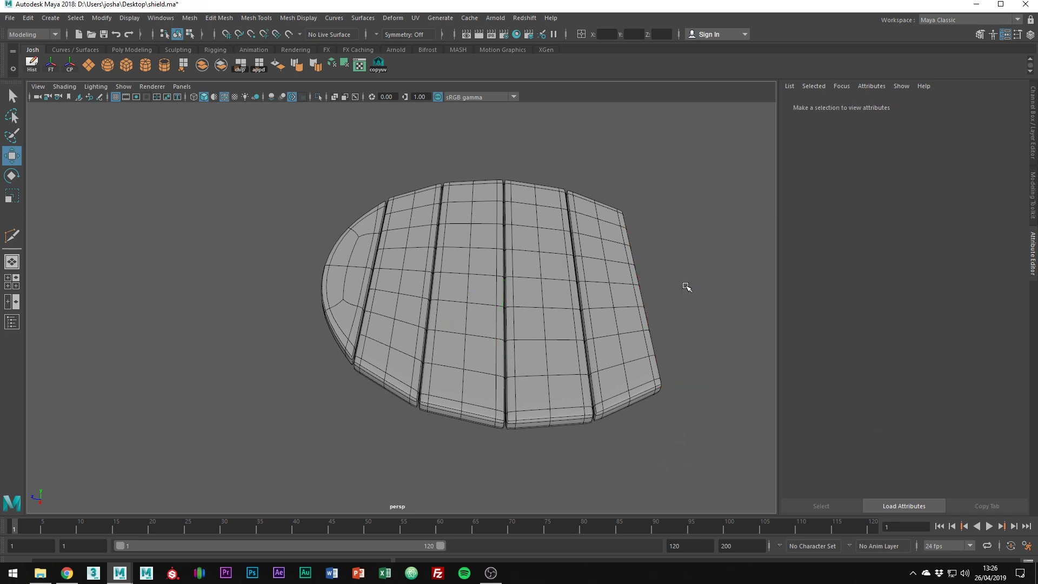
Duplicate the smoothed end plank and mirror the copy to the opposite side with a Z scale of -1
{"action": "left_click", "coordinate": [361, 295]}
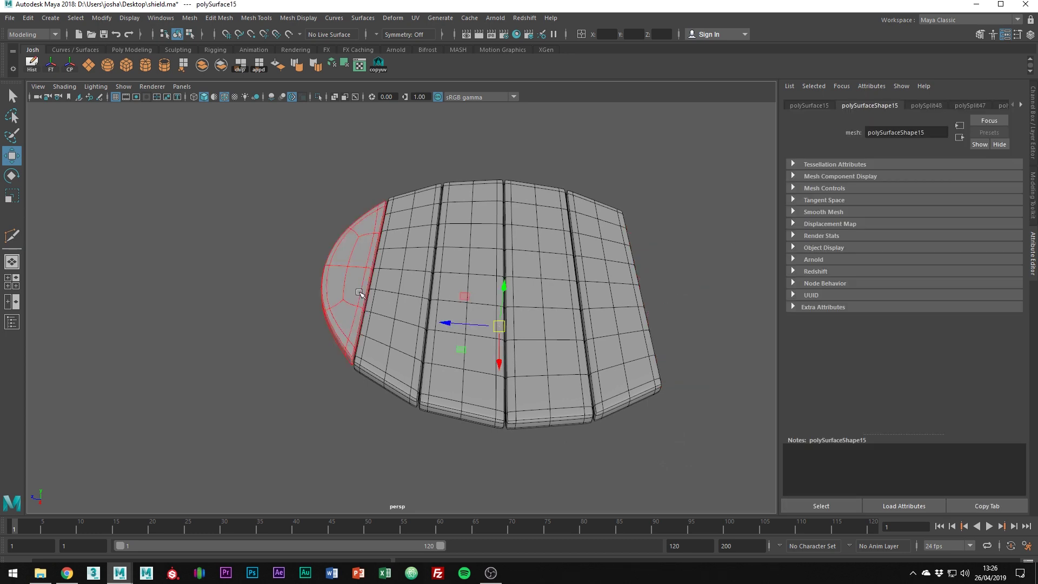
{"action": "key", "text": "ctrl+d"}
{"action": "left_click", "coordinate": [811, 106]}
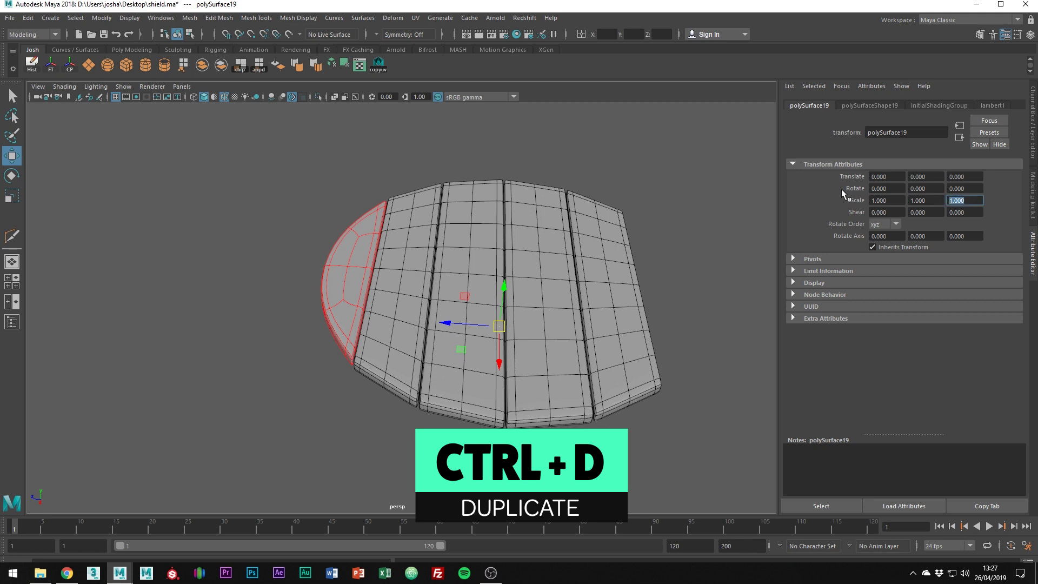
{"action": "type", "text": "-1"}
{"action": "key", "text": "Return"}
Move the mirrored end plank along Z to 0.112 to fit against its neighbouring plank
{"action": "left_click_drag", "start_coordinate": [776, 204], "coordinate": [640, 251], "text": "alt"}
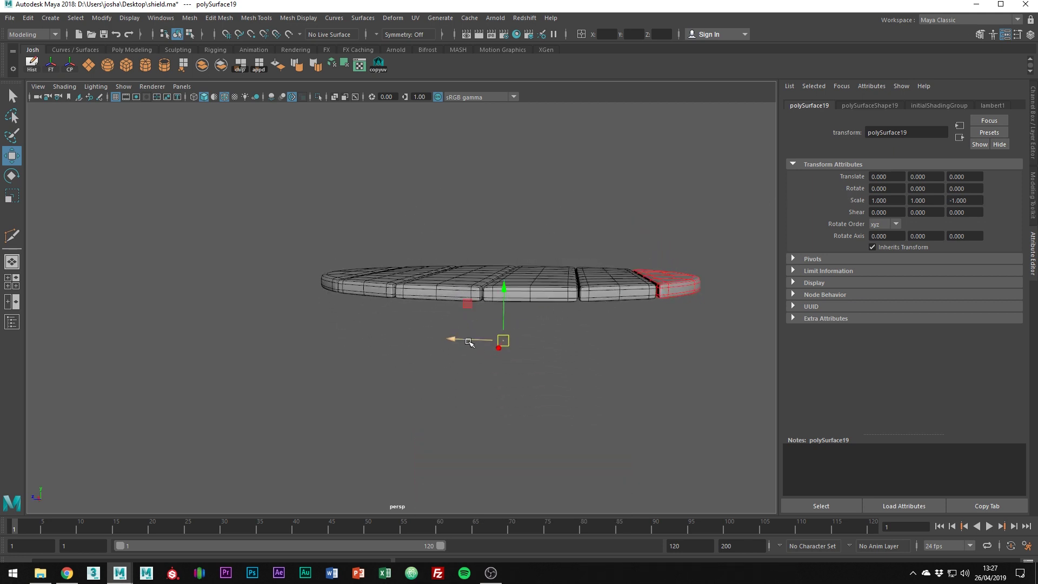
{"action": "left_click", "coordinate": [609, 355]}
{"action": "left_click_drag", "start_coordinate": [609, 355], "coordinate": [628, 415], "text": "alt"}
{"action": "left_click", "coordinate": [687, 319]}
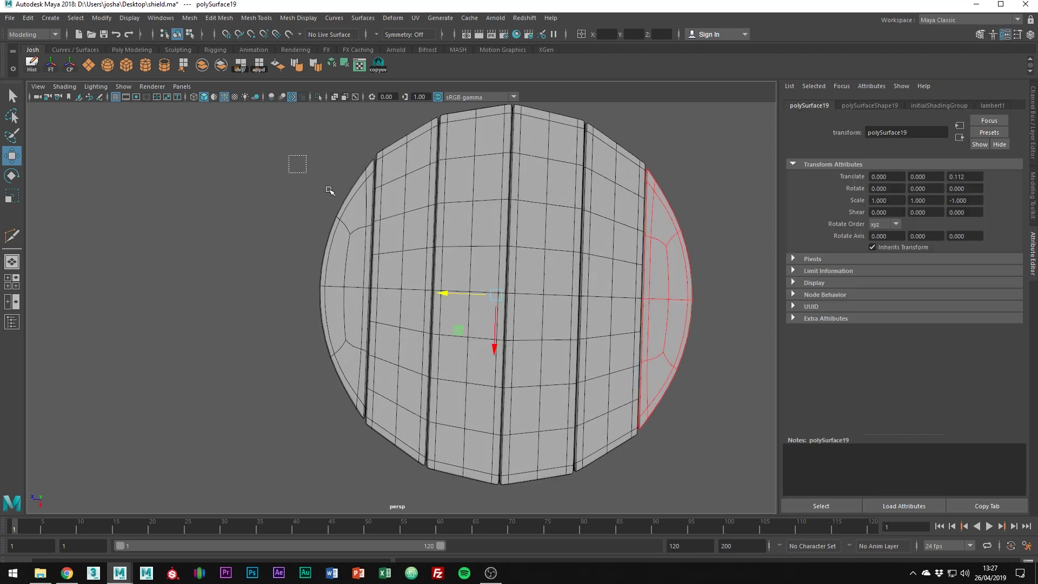
Select all the planks and combine them into a single shield mesh
{"action": "left_click_drag", "start_coordinate": [291, 157], "coordinate": [668, 319]}
{"action": "right_click_drag", "start_coordinate": [638, 253], "coordinate": [621, 441], "text": "shift"}
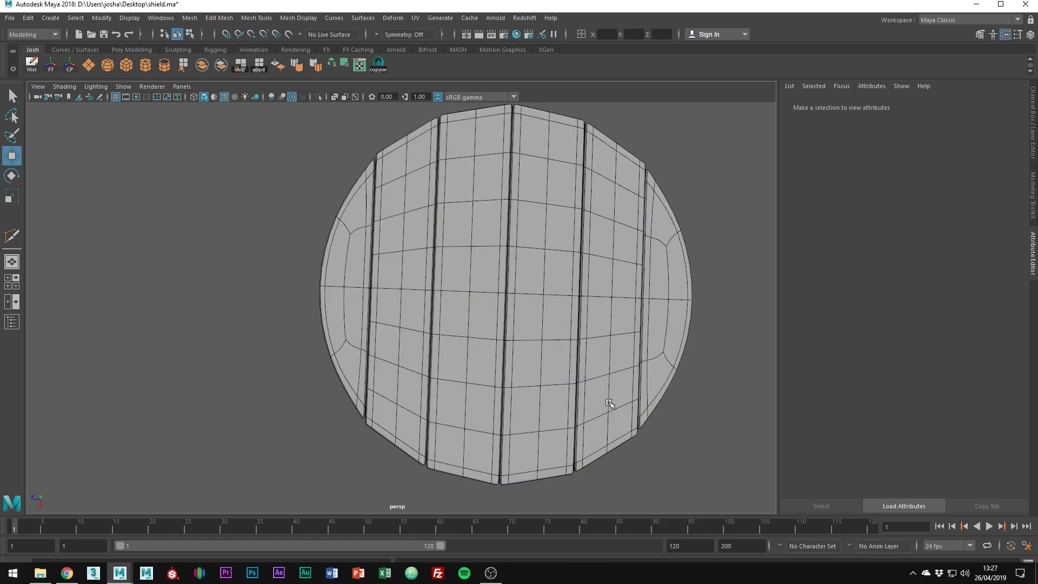
{"action": "left_click_drag", "start_coordinate": [621, 448], "coordinate": [590, 330], "text": "alt"}
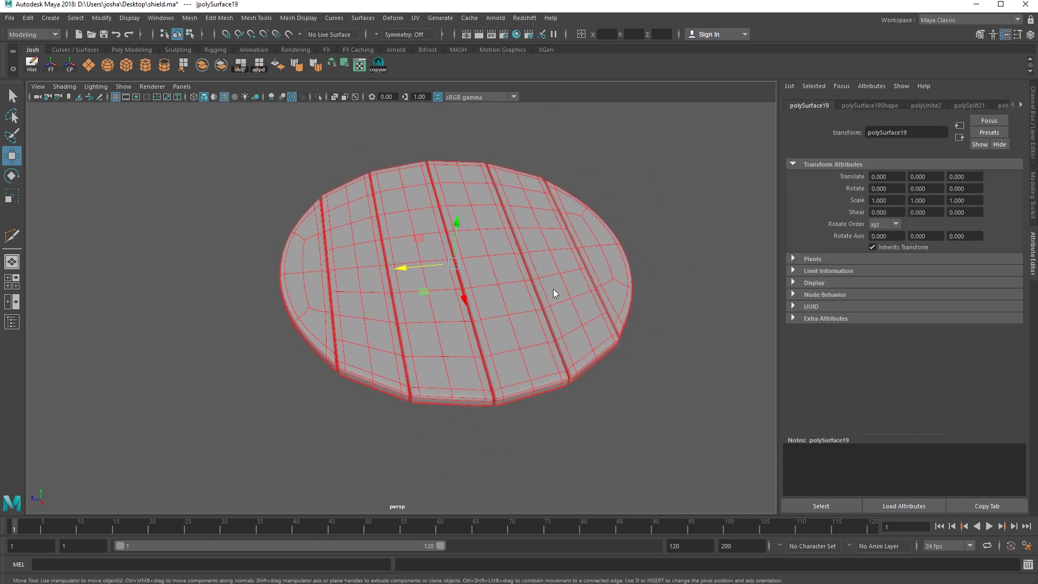
Assign a new Arnold aiStandardSurface material to the combined shield
{"action": "right_click_drag", "start_coordinate": [554, 289], "coordinate": [557, 539]}
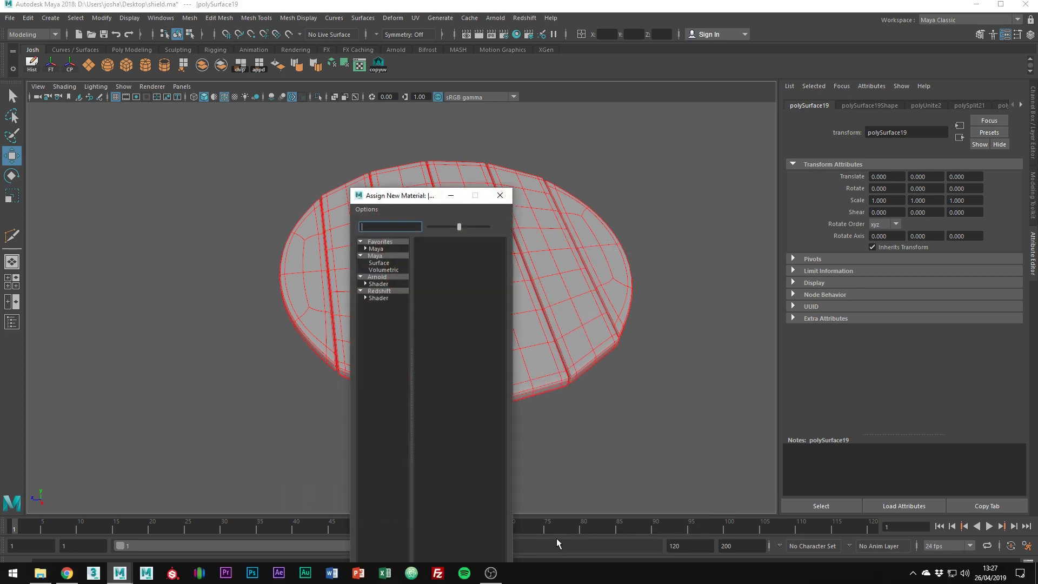
{"action": "left_click", "coordinate": [403, 277]}
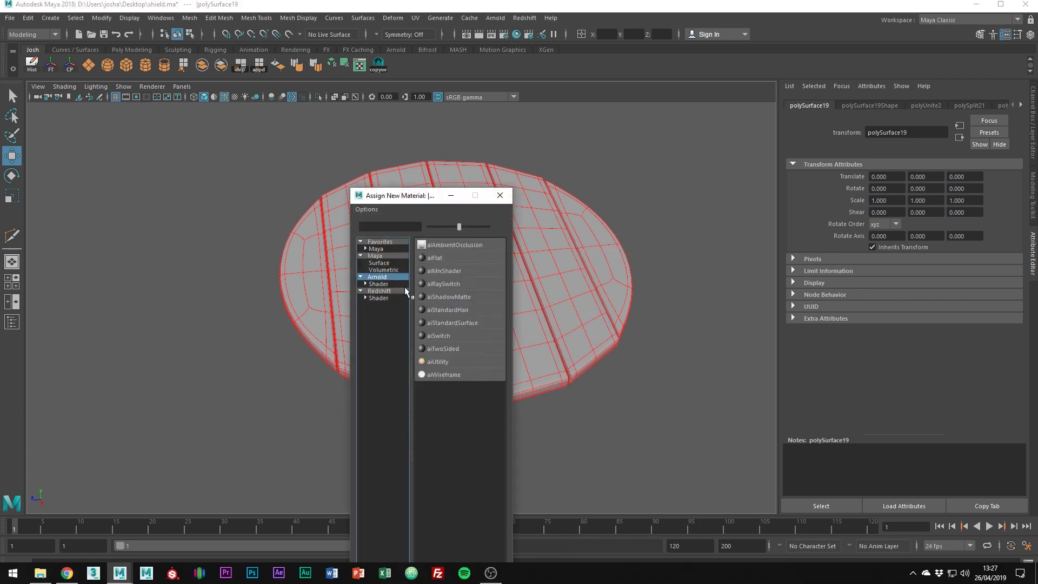
{"action": "left_click", "coordinate": [457, 324]}
Apply the working_shader preset to the shield's material and deselect the mesh
{"action": "left_click", "coordinate": [990, 132]}
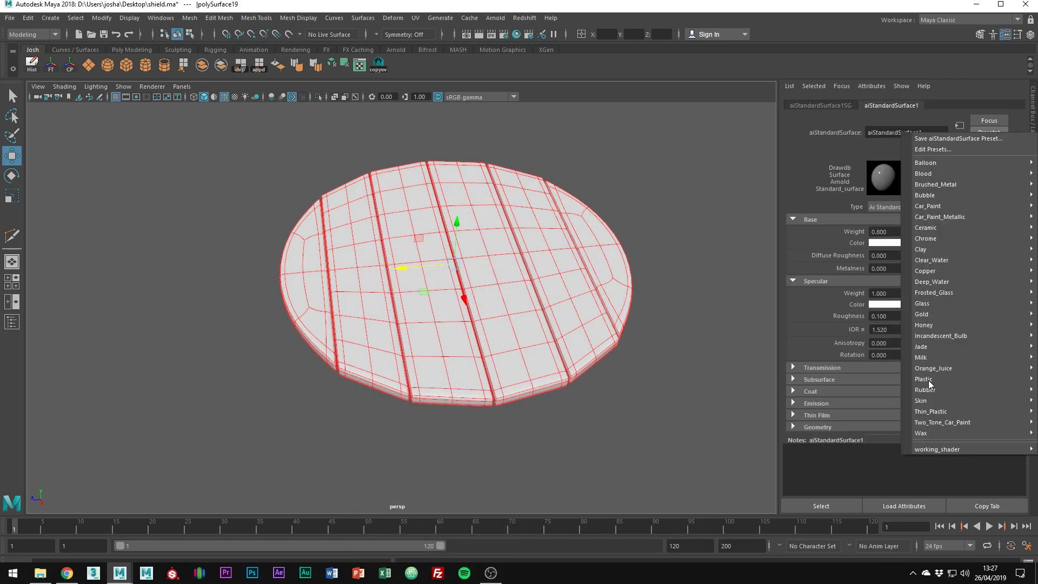
{"action": "mouse_move", "coordinate": [927, 449]}
{"action": "left_click", "coordinate": [885, 446]}
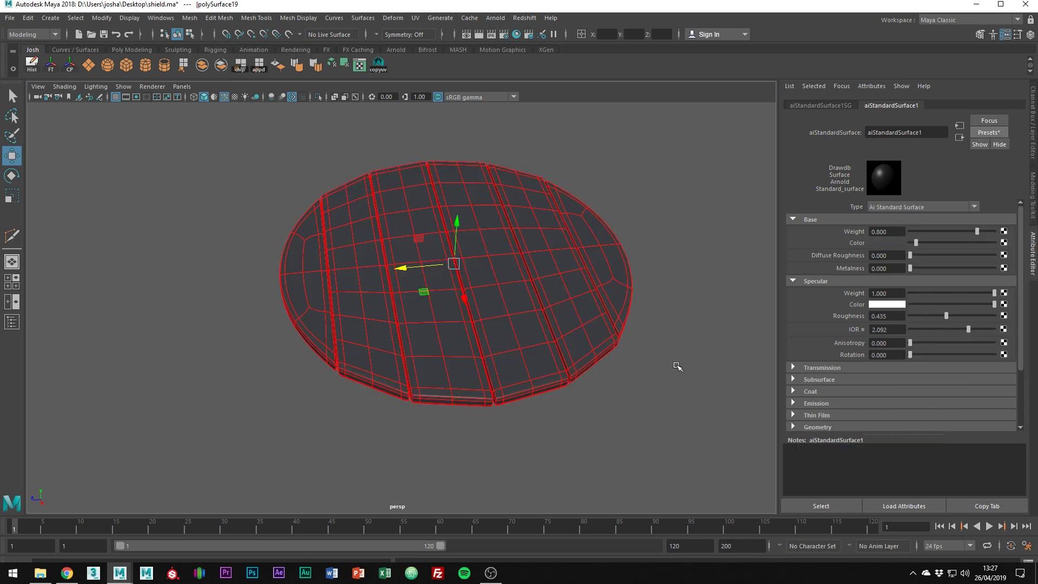
{"action": "left_click", "coordinate": [678, 366]}
Select all vertices of the combined shield and run Transform Component on them with Random set to 1.0
{"action": "left_click_drag", "start_coordinate": [678, 367], "coordinate": [592, 277], "text": "alt"}
{"action": "left_click", "coordinate": [589, 274]}
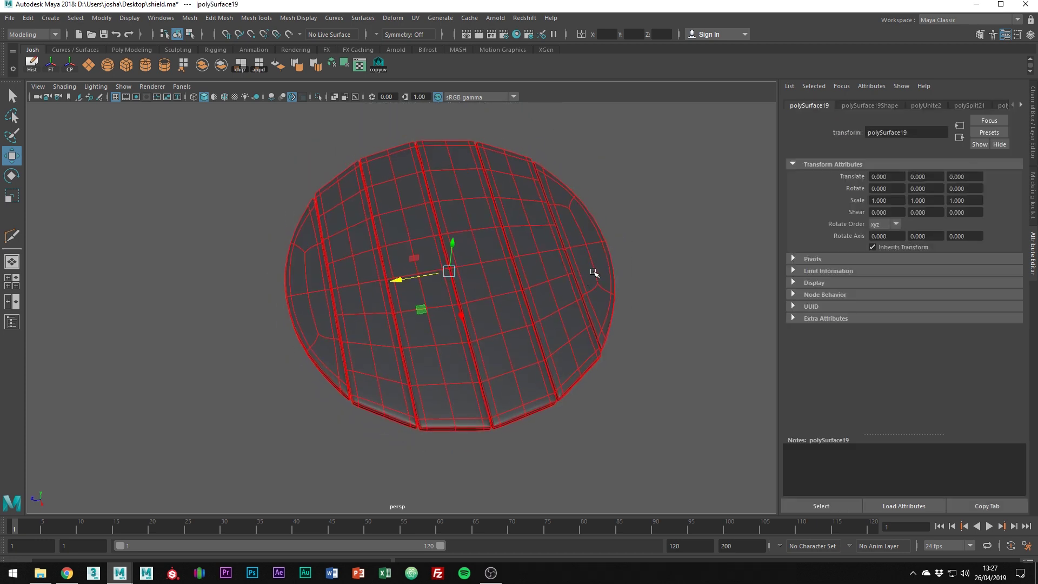
{"action": "right_click_drag", "start_coordinate": [594, 273], "coordinate": [543, 245]}
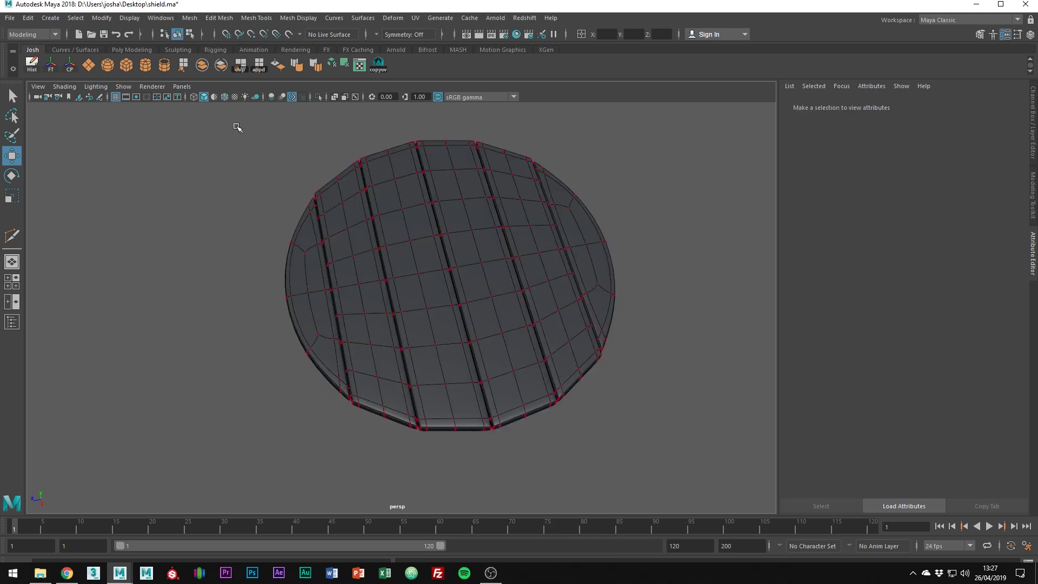
{"action": "left_click_drag", "start_coordinate": [238, 127], "coordinate": [692, 471]}
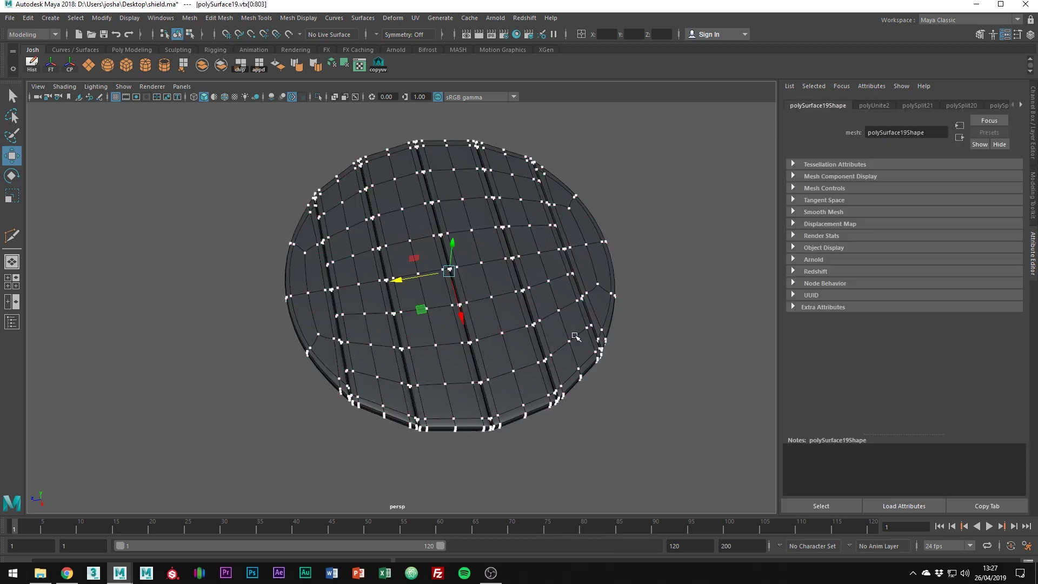
{"action": "left_click", "coordinate": [227, 18]}
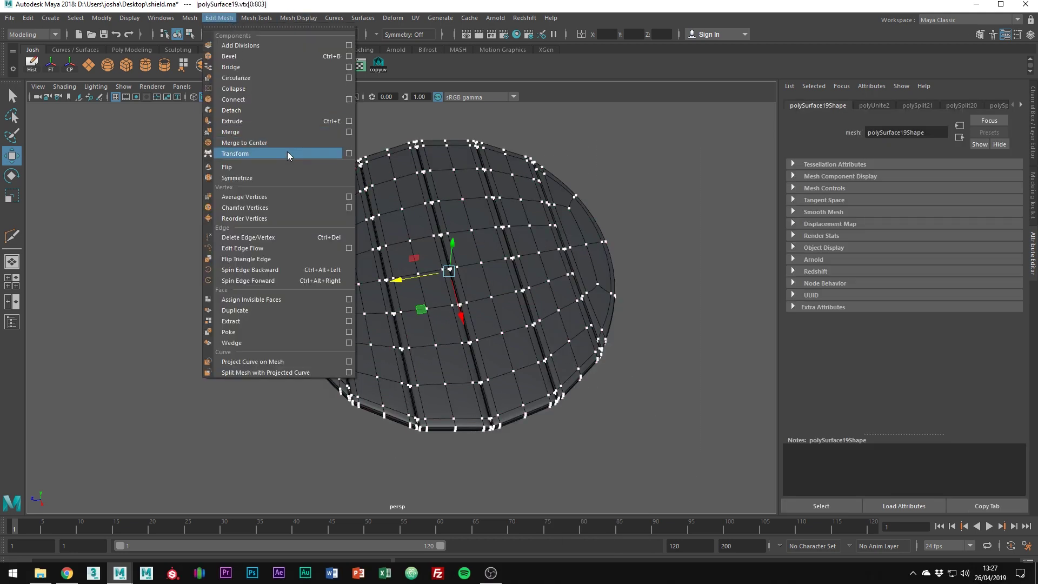
{"action": "left_click", "coordinate": [350, 154]}
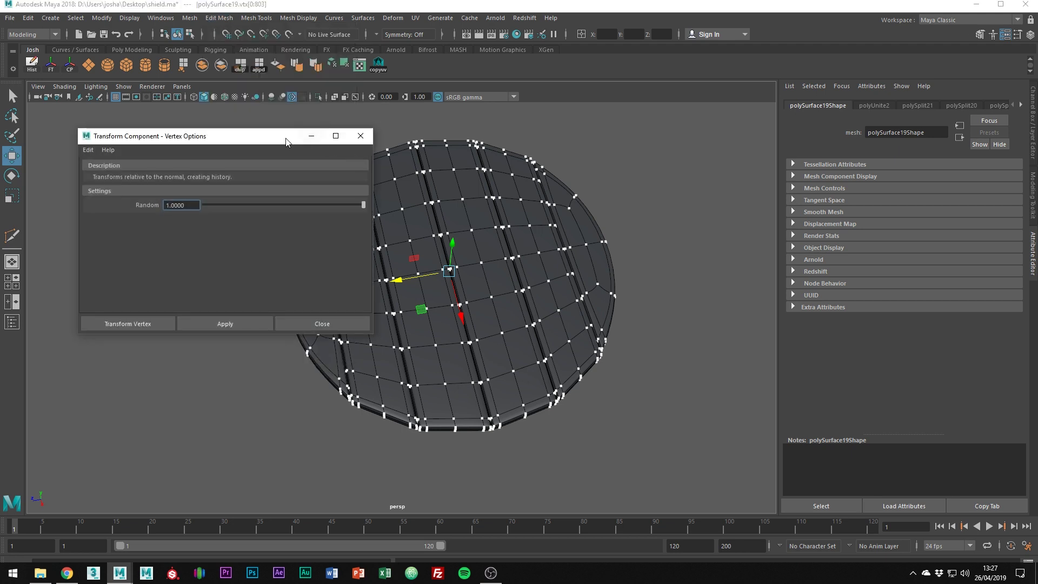
{"action": "left_click_drag", "start_coordinate": [282, 137], "coordinate": [834, 121]}
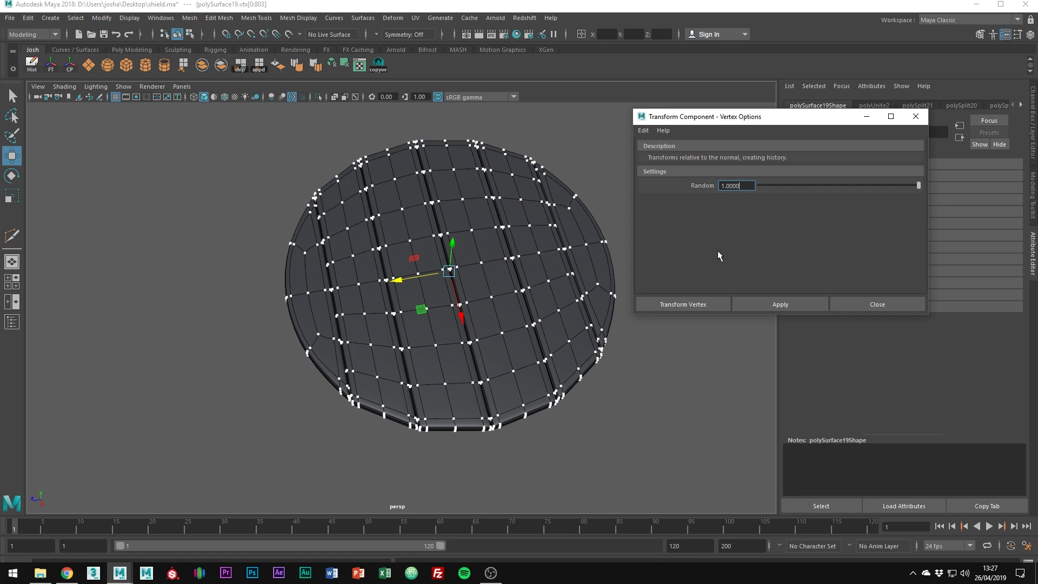
{"action": "left_click", "coordinate": [656, 302]}
Try a large random shift of the shield's vertices in the XZ plane and undo it
{"action": "left_click_drag", "start_coordinate": [601, 213], "coordinate": [608, 238], "text": "alt"}
{"action": "left_click", "coordinate": [579, 162]}
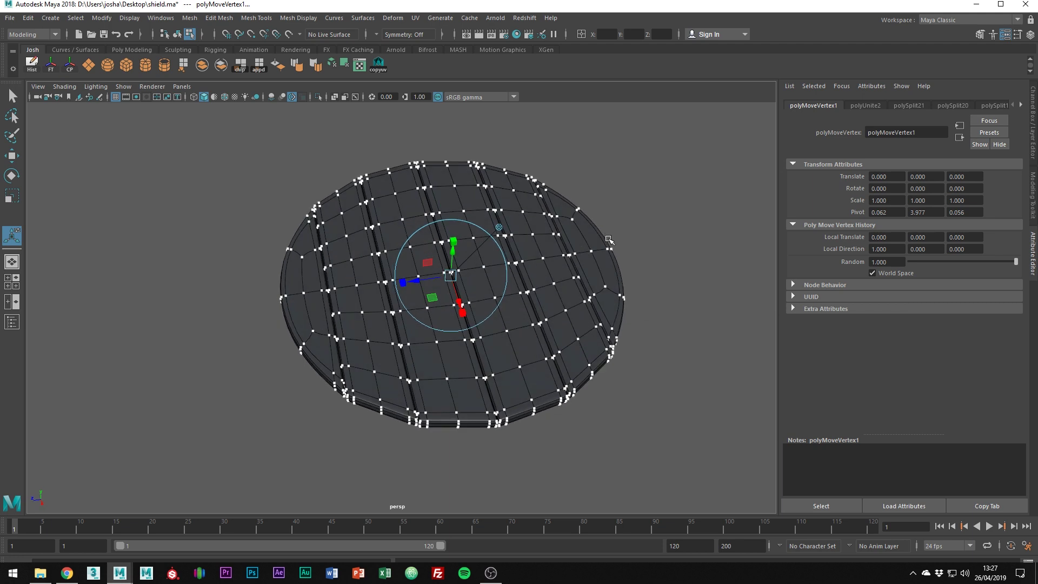
{"action": "left_click_drag", "start_coordinate": [432, 299], "coordinate": [260, 301]}
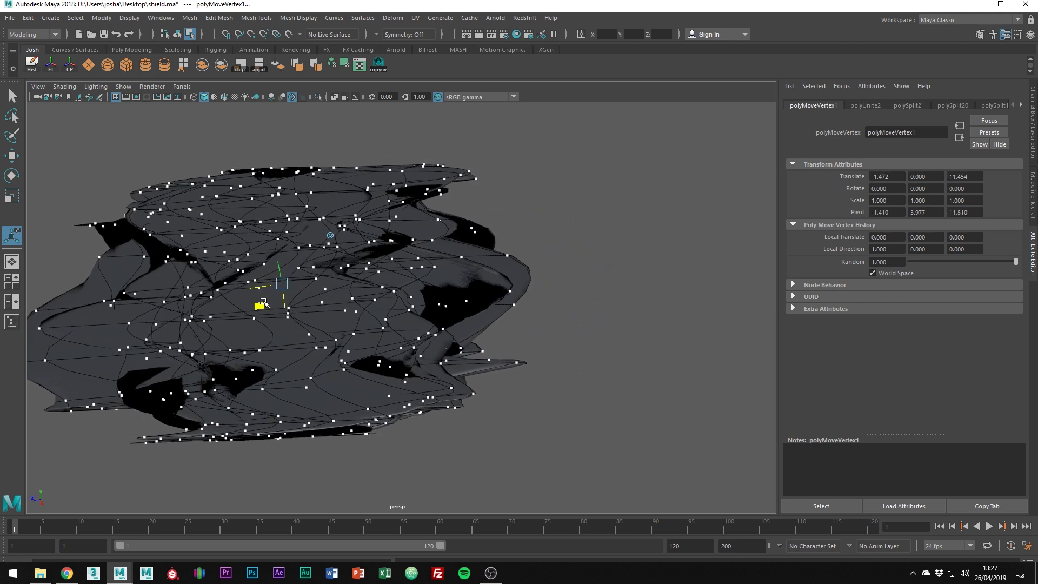
{"action": "key", "text": "ctrl+z"}
Randomly offset the shield's vertices by about 0.101 in X, 0.109 in Y and 0.115 in Z
{"action": "left_click_drag", "start_coordinate": [387, 293], "coordinate": [517, 274], "text": "alt"}
{"action": "right_click_drag", "start_coordinate": [517, 274], "coordinate": [582, 283], "text": "alt"}
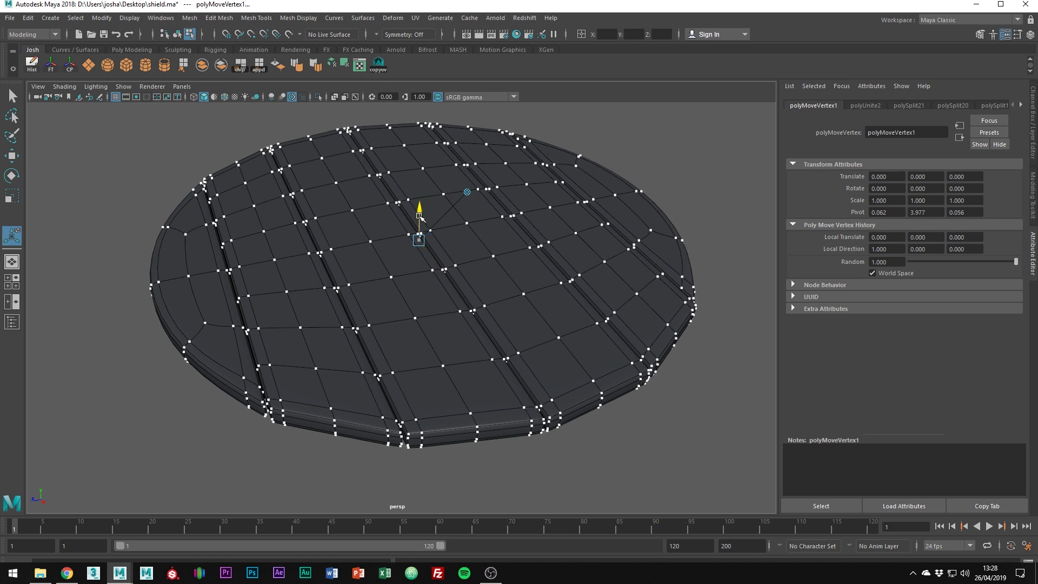
{"action": "left_click_drag", "start_coordinate": [420, 217], "coordinate": [420, 216]}
{"action": "key", "text": "1"}
{"action": "key", "text": "3"}
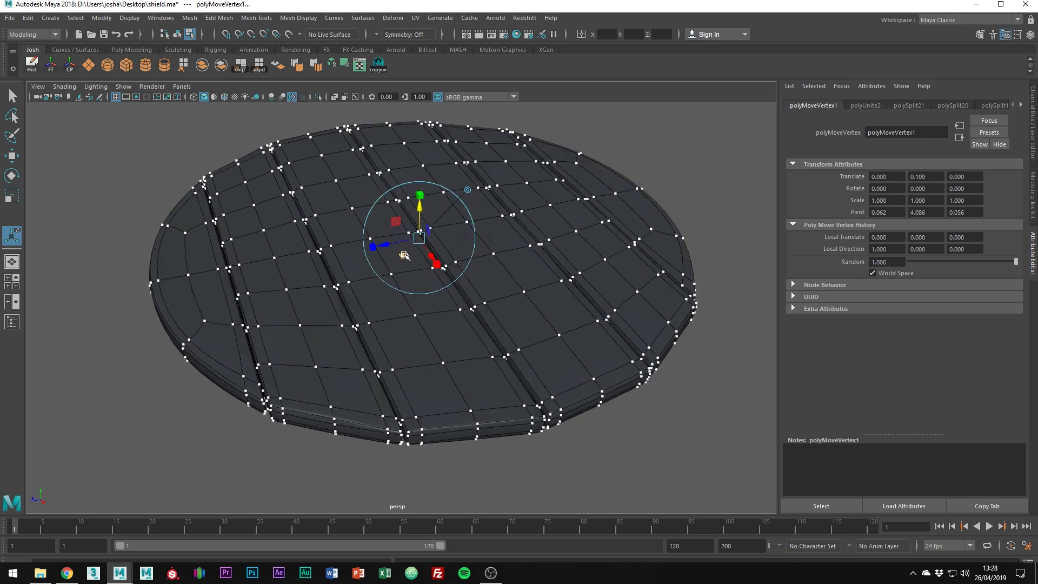
{"action": "left_click_drag", "start_coordinate": [404, 255], "coordinate": [491, 242]}
{"action": "key", "text": "e"}
{"action": "key", "text": "ctrl+z"}
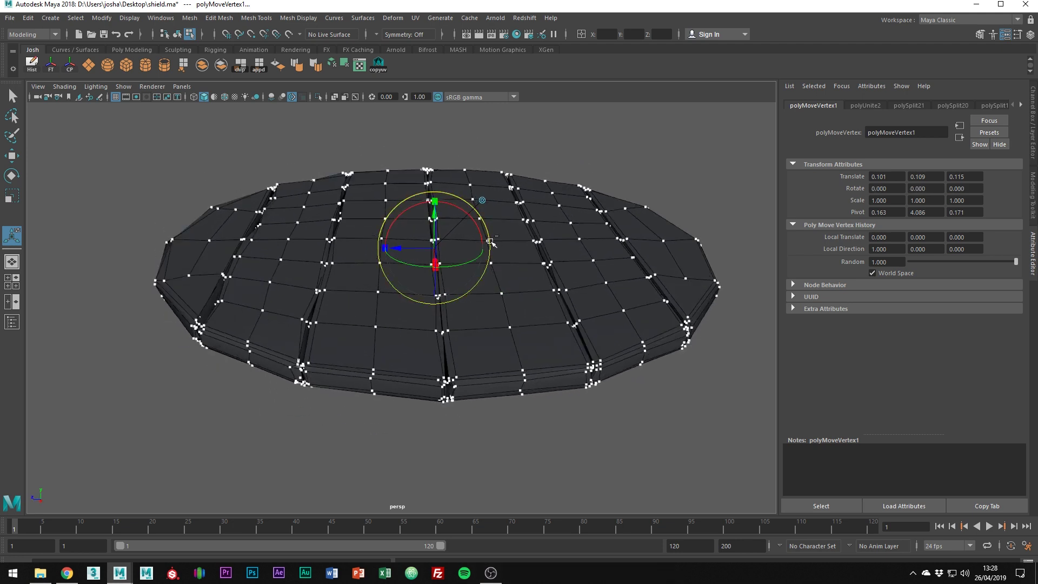
Return the shield to object mode and display it with smooth mesh preview, deselected
{"action": "right_click_drag", "start_coordinate": [535, 244], "coordinate": [609, 229]}
{"action": "key", "text": "3"}
{"action": "left_click", "coordinate": [617, 215]}
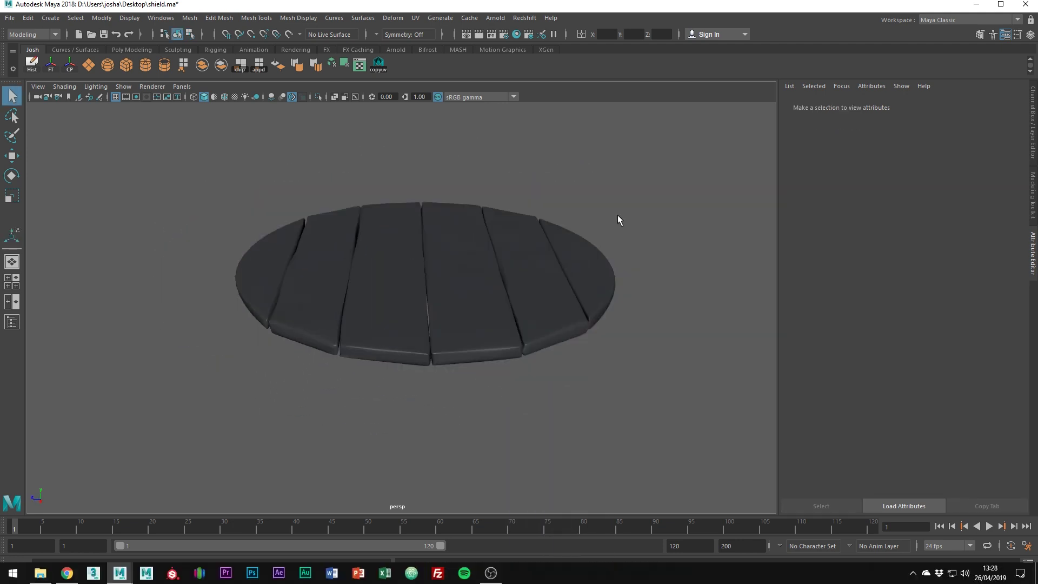
{"action": "left_click_drag", "start_coordinate": [617, 215], "coordinate": [569, 259], "text": "alt"}
{"action": "key", "text": "w"}
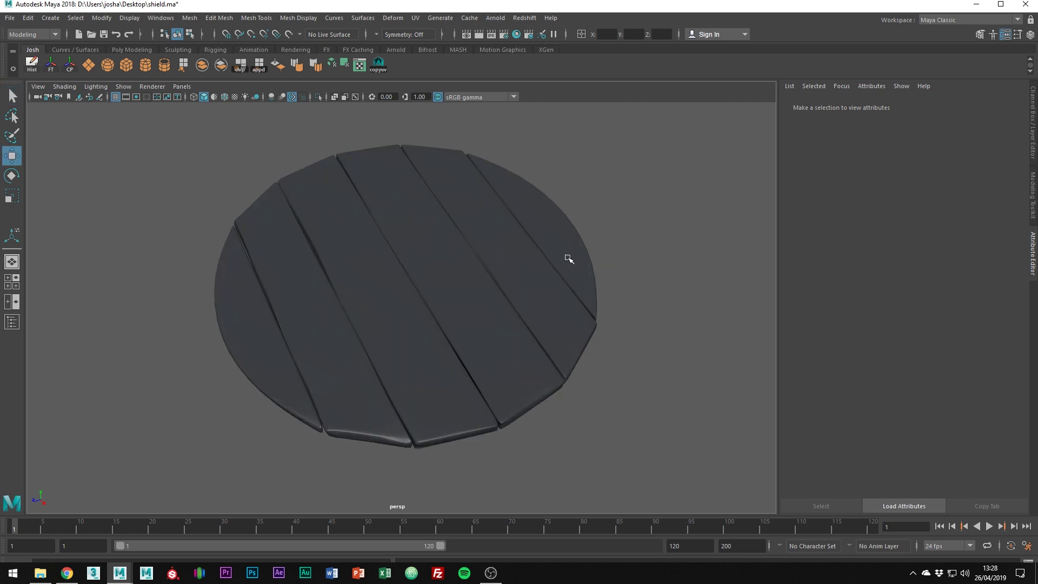
Move the shield to the world origin using absolute transform values of 0 on X, Y and Z
{"action": "left_click", "coordinate": [569, 259]}
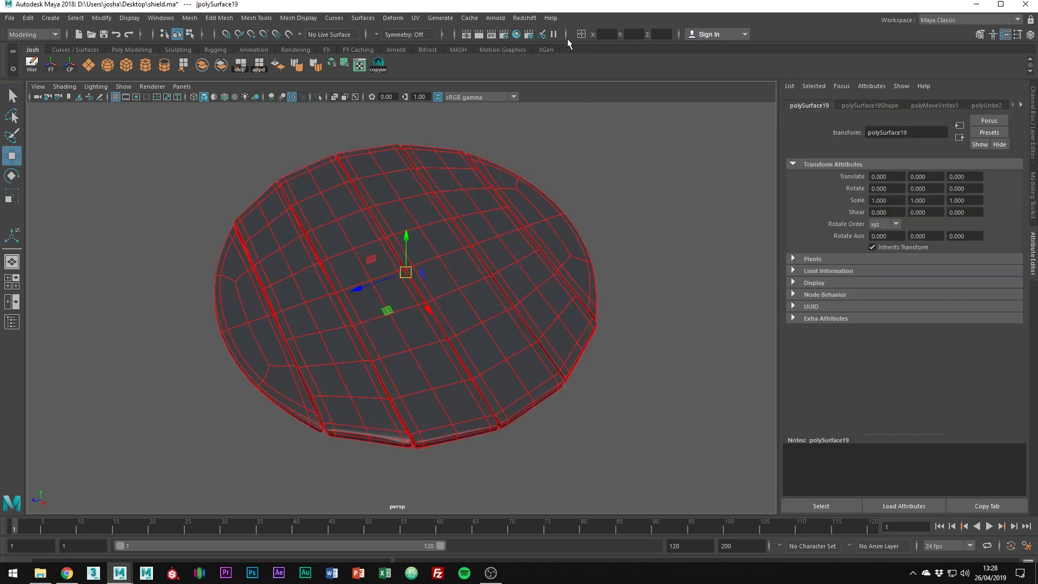
{"action": "left_click", "coordinate": [581, 35]}
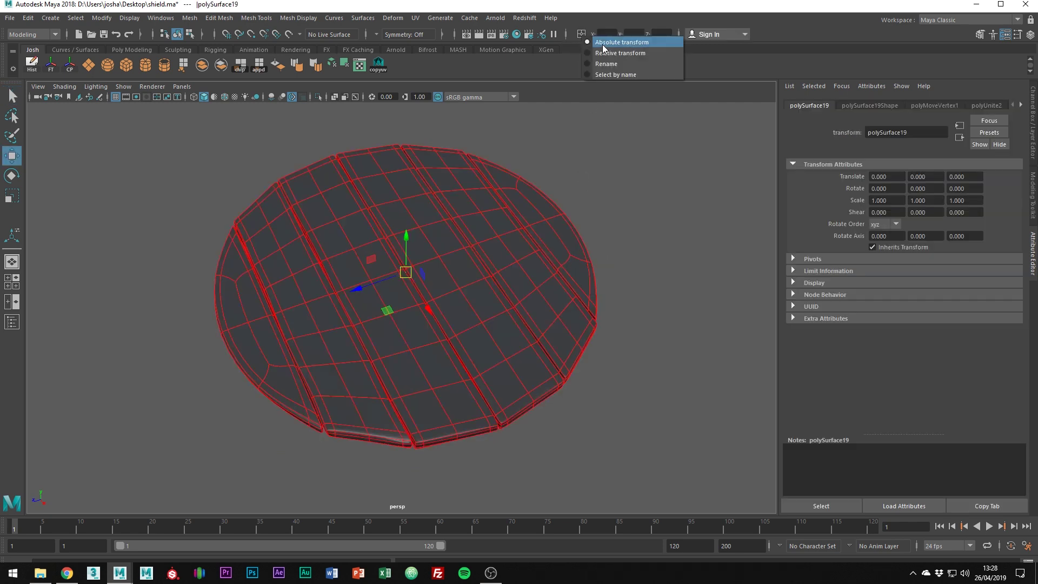
{"action": "left_click", "coordinate": [603, 44]}
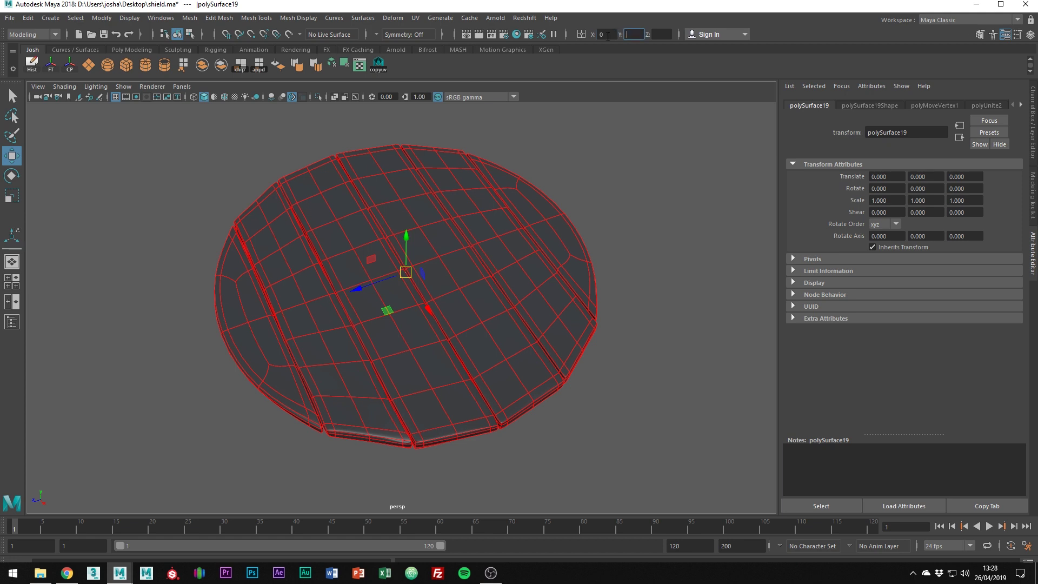
{"action": "key", "text": "Return"}
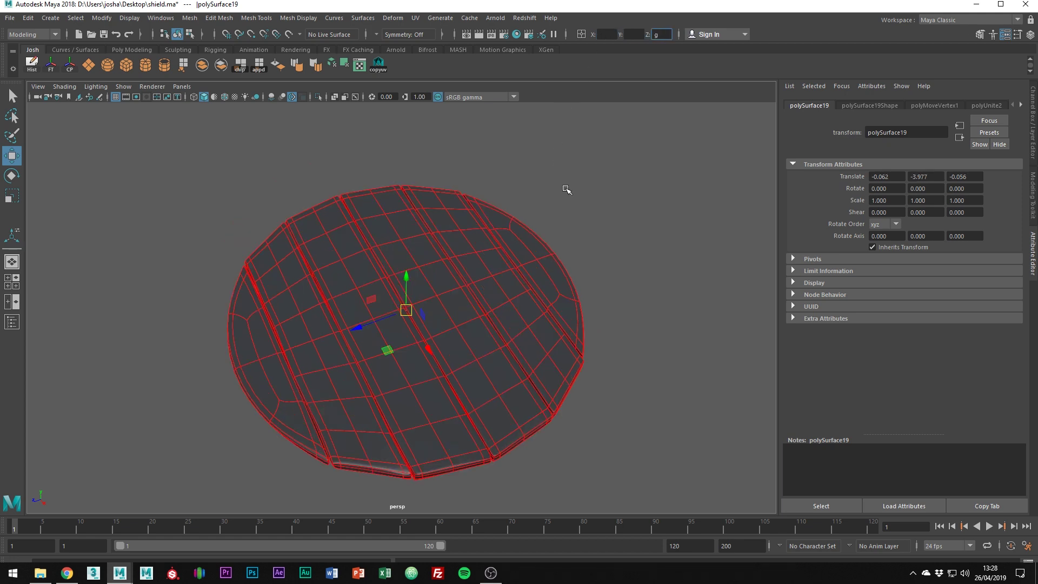
{"action": "left_click", "coordinate": [649, 104]}
{"action": "left_click_drag", "start_coordinate": [612, 284], "coordinate": [593, 273], "text": "alt"}
{"action": "right_click_drag", "start_coordinate": [594, 273], "coordinate": [628, 276], "text": "alt"}
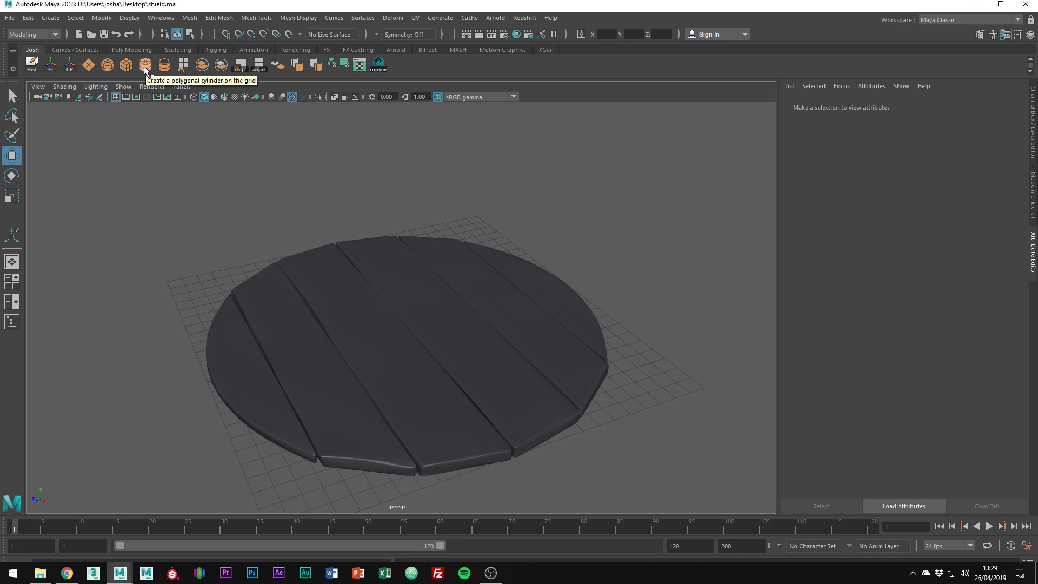
Create a flat polygon cylinder over the shield and centre it at 0, 0, 0
{"action": "left_click", "coordinate": [146, 66]}
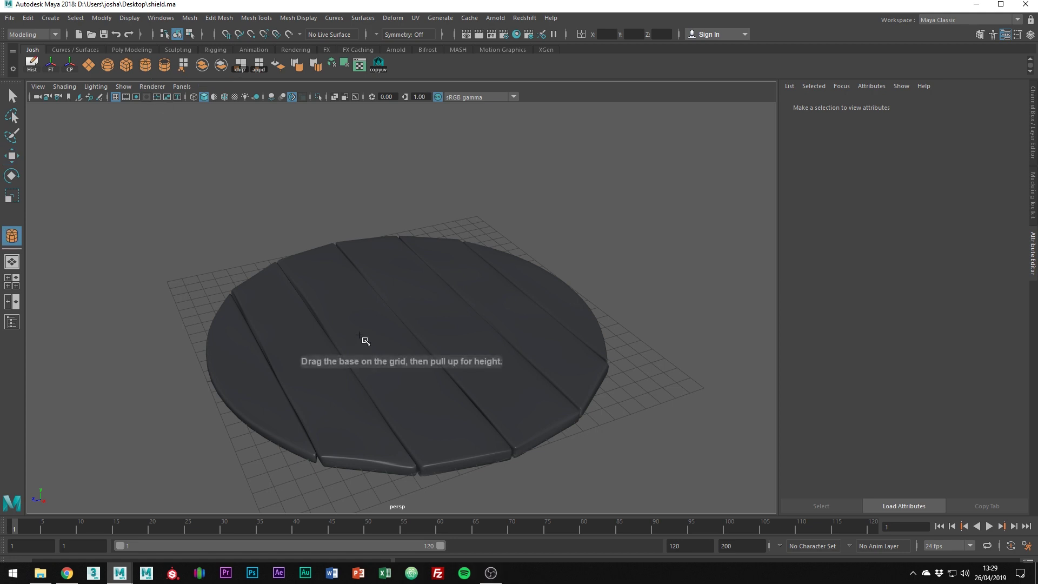
{"action": "left_click_drag", "start_coordinate": [506, 411], "coordinate": [506, 410]}
{"action": "left_click_drag", "start_coordinate": [485, 343], "coordinate": [478, 324]}
{"action": "left_click", "coordinate": [604, 35]}
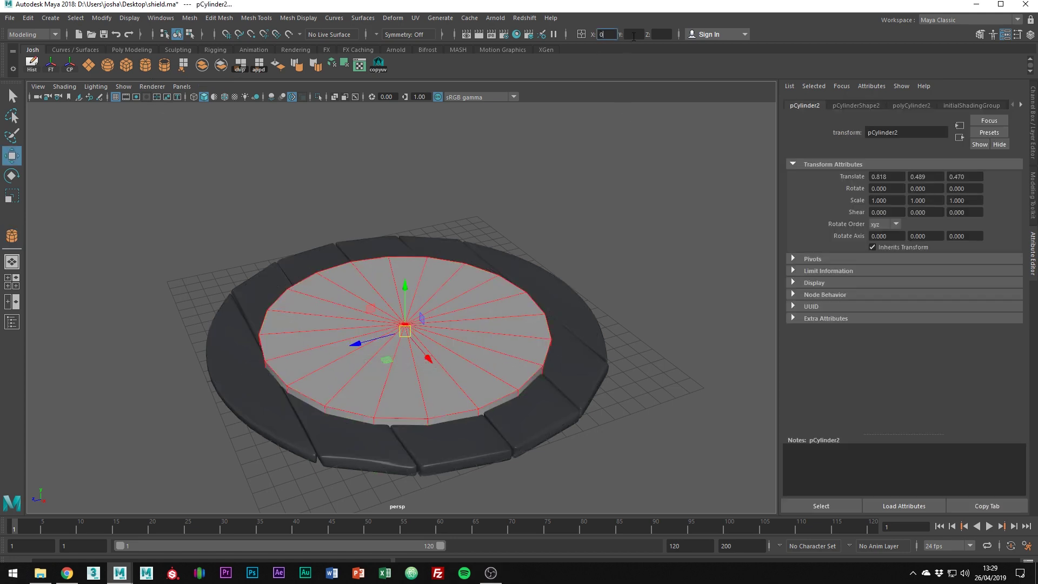
{"action": "key", "text": "Return"}
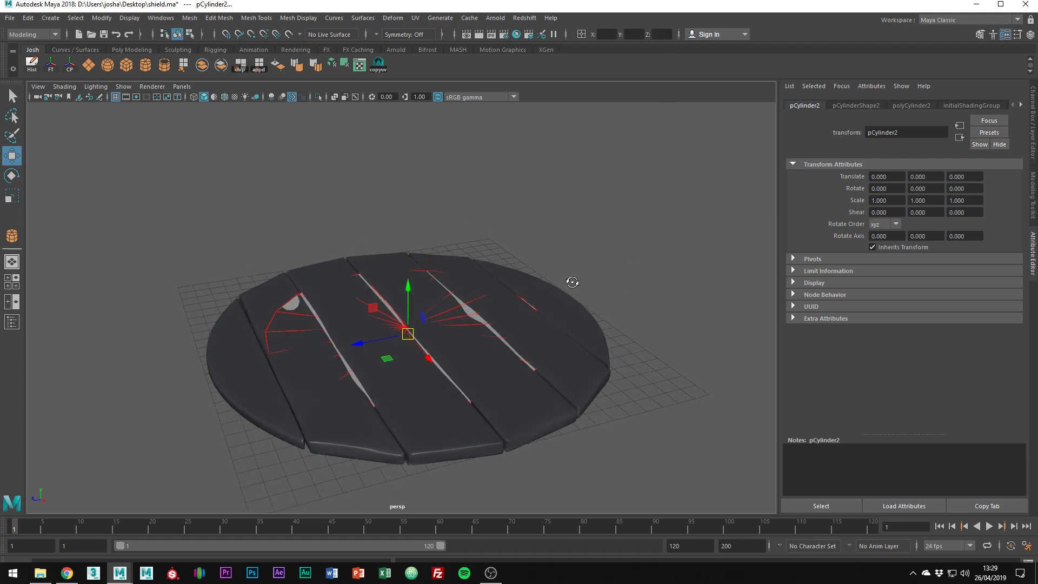
Scale the cylinder to 1.479 in X and Z and 1.302 in Y, and delete its cap faces
{"action": "key", "text": "r"}
{"action": "left_click_drag", "start_coordinate": [519, 301], "coordinate": [482, 354], "text": "alt"}
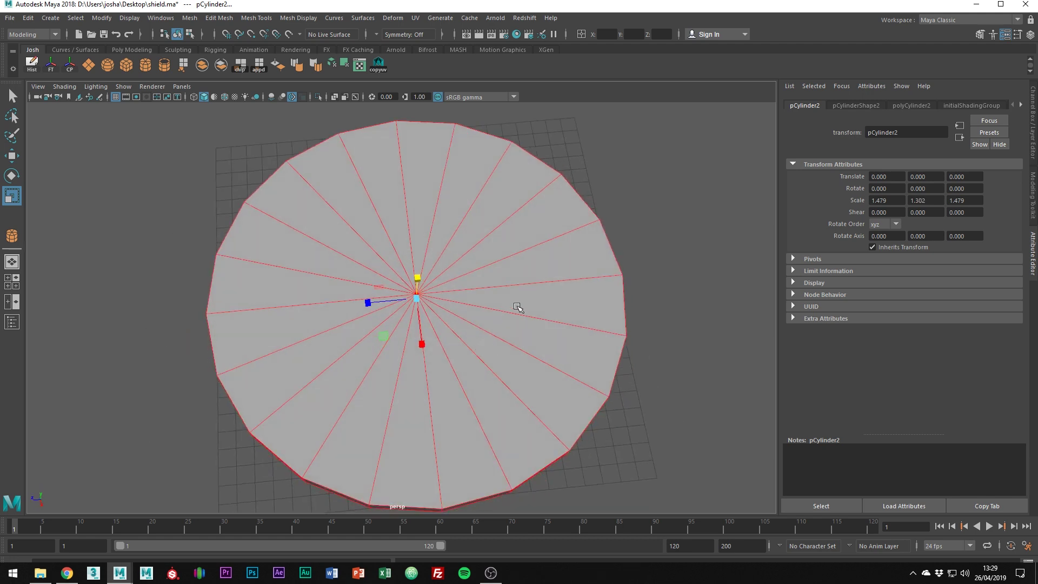
{"action": "right_click_drag", "start_coordinate": [517, 263], "coordinate": [518, 292]}
{"action": "left_click_drag", "start_coordinate": [463, 262], "coordinate": [376, 320]}
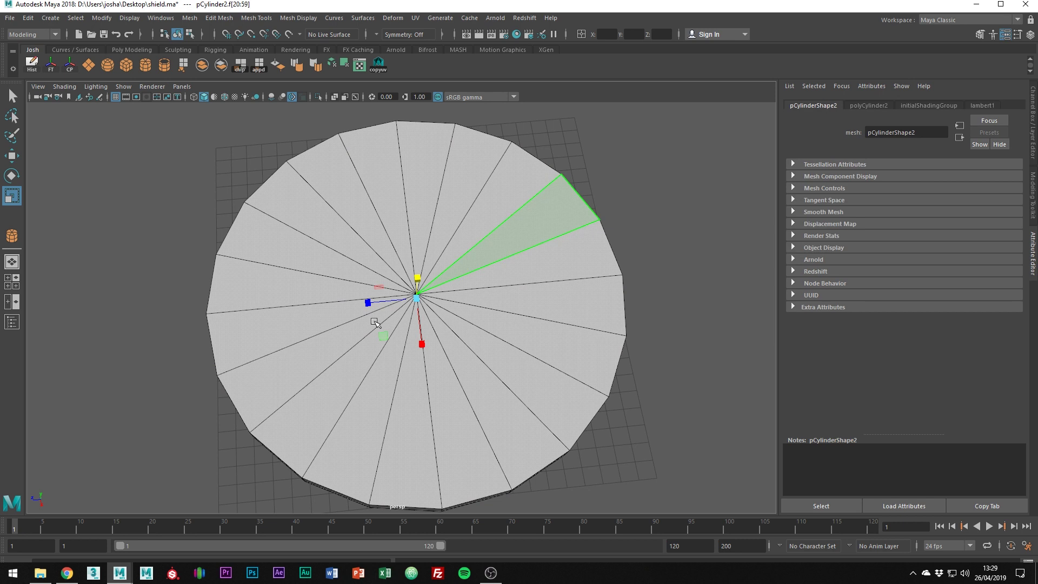
{"action": "key", "text": "Delete"}
Extrude the remaining cylinder wall inward to form a thick rim around the shield
{"action": "left_click_drag", "start_coordinate": [479, 312], "coordinate": [598, 303], "text": "alt"}
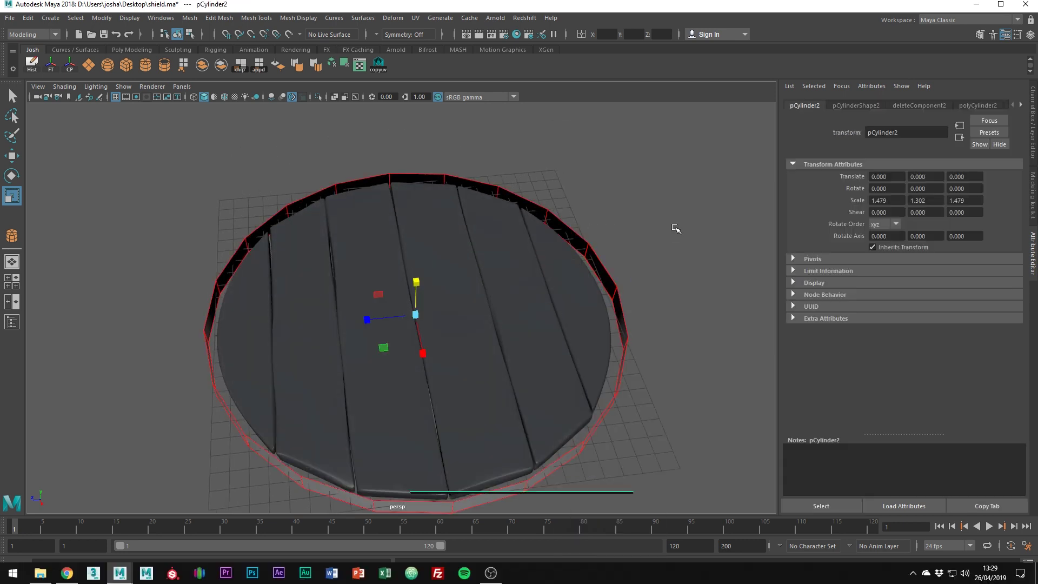
{"action": "key", "text": "ctrl+e"}
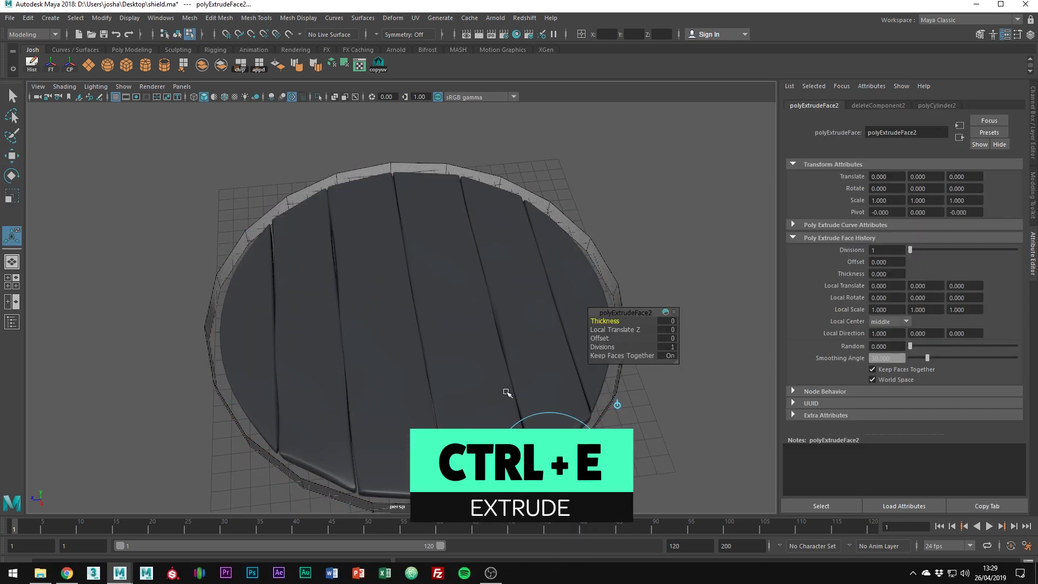
{"action": "left_click_drag", "start_coordinate": [570, 431], "coordinate": [556, 415]}
Select all the rim's faces, reverse their normals and return to object mode
{"action": "right_click_drag", "start_coordinate": [593, 243], "coordinate": [593, 272]}
{"action": "left_click", "coordinate": [640, 235]}
{"action": "left_click", "coordinate": [591, 245]}
{"action": "key", "text": "f"}
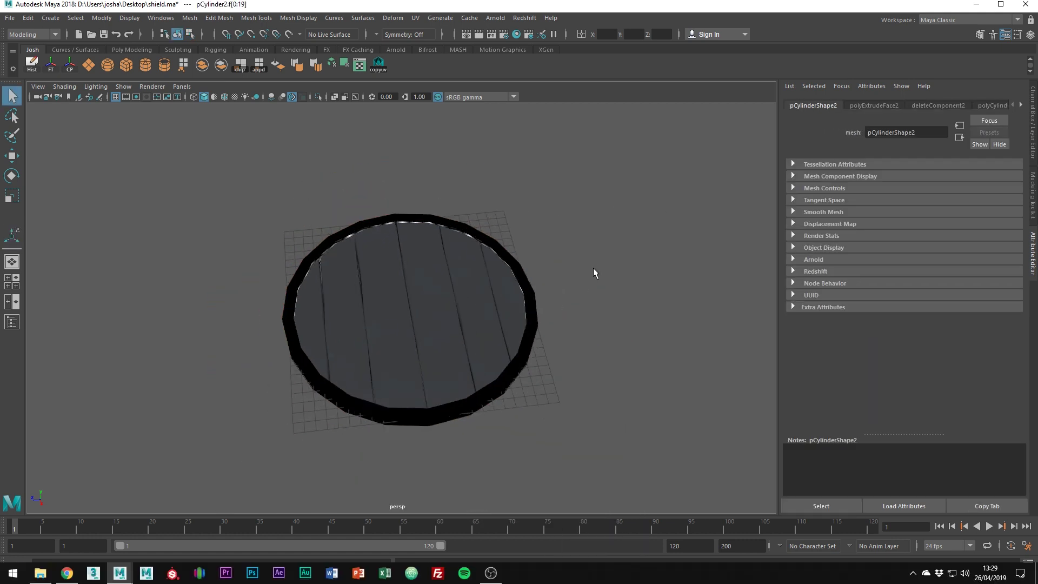
{"action": "left_click_drag", "start_coordinate": [253, 179], "coordinate": [580, 457]}
{"action": "right_click_drag", "start_coordinate": [486, 328], "coordinate": [534, 351], "text": "shift"}
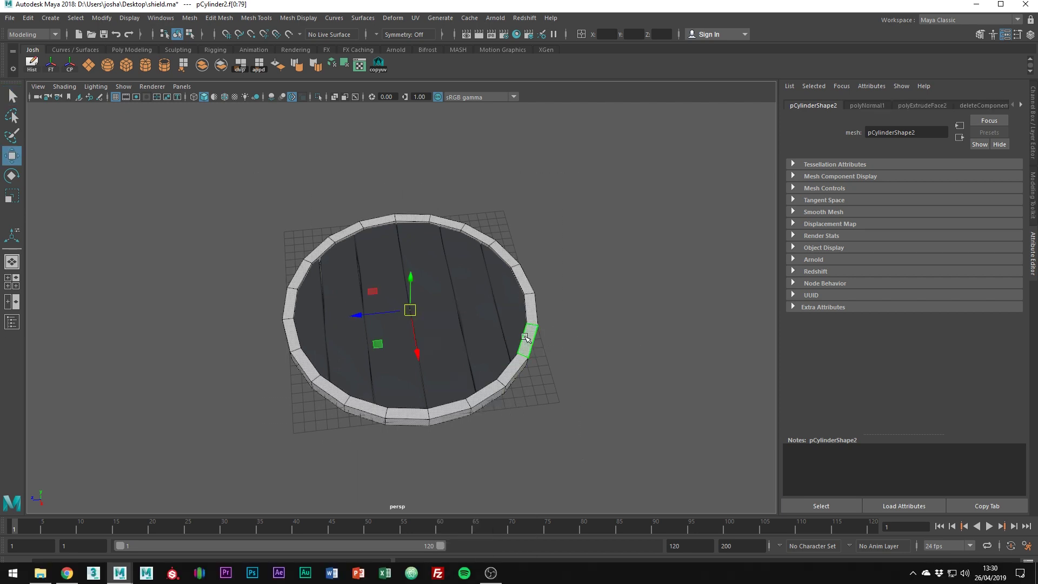
{"action": "mouse_move", "coordinate": [586, 254]}
{"action": "right_mouse_down"}
{"action": "mouse_move", "coordinate": [591, 243]}
{"action": "mouse_move", "coordinate": [586, 254]}
{"action": "right_mouse_up"}
{"action": "left_click", "coordinate": [586, 255]}
{"action": "scroll", "coordinate": [586, 255], "scroll_direction": "up", "scroll_amount": 4}
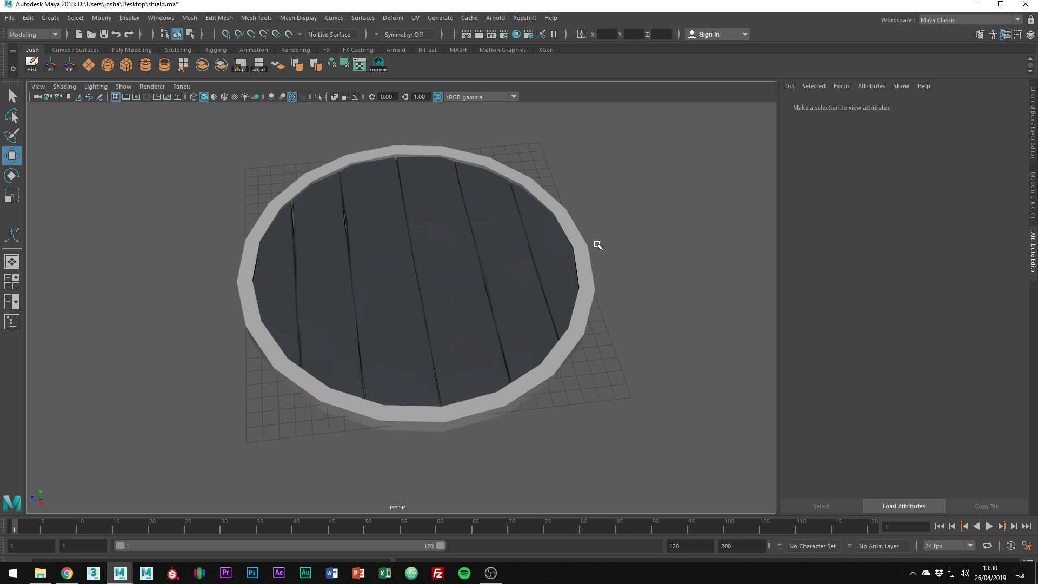
Scale the rim down in height to 1.178 in Y
{"action": "left_click", "coordinate": [571, 249]}
{"action": "key", "text": "r"}
{"action": "mouse_move", "coordinate": [415, 239]}
{"action": "left_mouse_down"}
{"action": "mouse_move", "coordinate": [416, 249]}
{"action": "mouse_move", "coordinate": [407, 241]}
{"action": "left_mouse_up"}
{"action": "mouse_move", "coordinate": [454, 251]}
{"action": "left_mouse_down", "text": "alt"}
{"action": "mouse_move", "coordinate": [455, 151]}
{"action": "mouse_move", "coordinate": [469, 256]}
{"action": "left_mouse_up", "text": "alt"}
{"action": "right_click_drag", "start_coordinate": [469, 256], "coordinate": [499, 267], "text": "alt"}
{"action": "scroll", "coordinate": [515, 269], "scroll_direction": "up", "scroll_amount": 1}
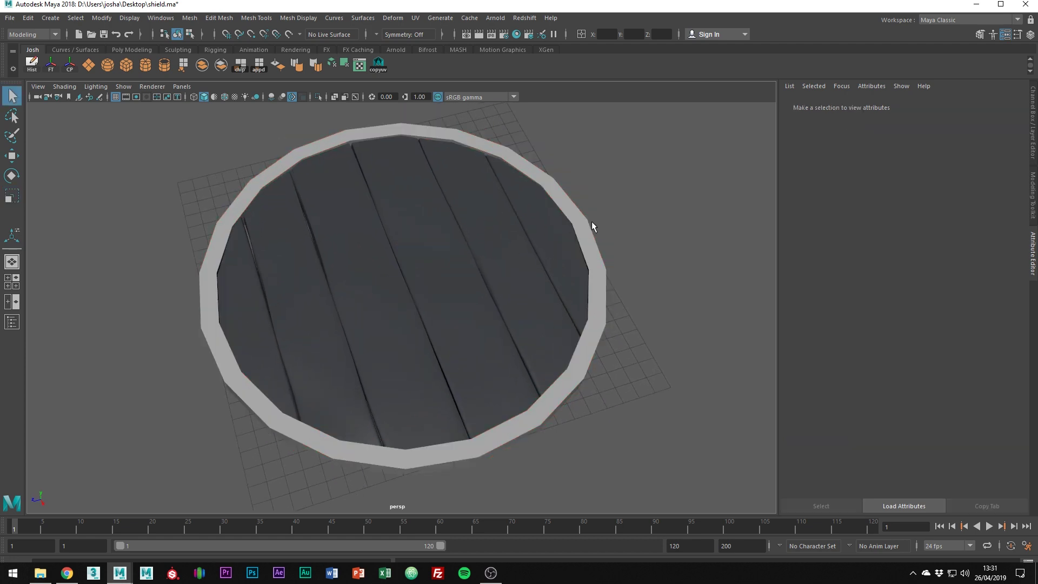
Select four evenly spaced cross edges around the rim and bevel them with a fraction of 0.2
{"action": "left_click", "coordinate": [587, 220]}
{"action": "right_click_drag", "start_coordinate": [587, 220], "coordinate": [591, 165]}
{"action": "double_click", "coordinate": [580, 222]}
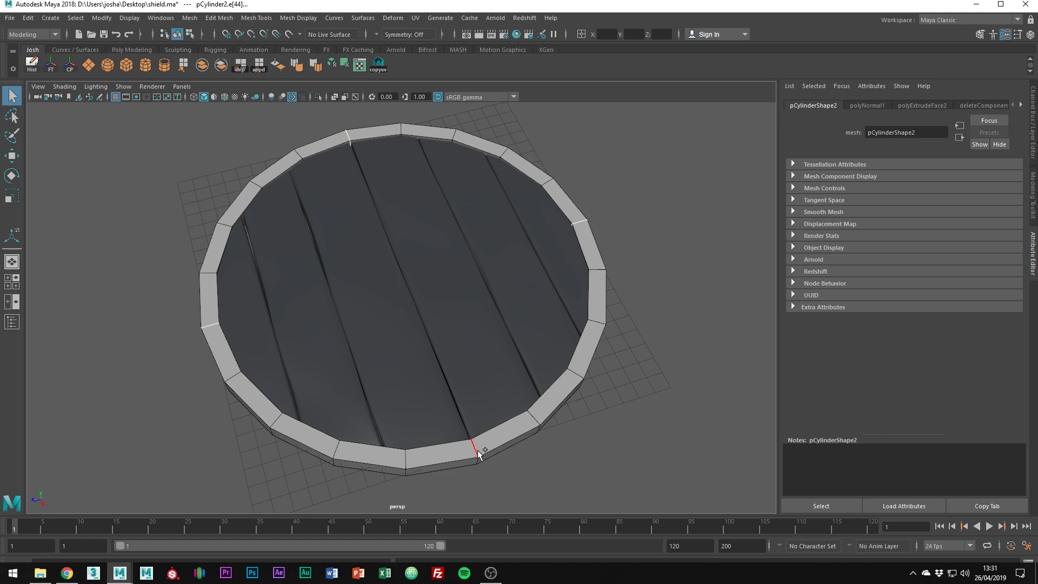
{"action": "key", "text": "ctrl+b"}
{"action": "middle_click_drag", "start_coordinate": [649, 394], "coordinate": [698, 377]}
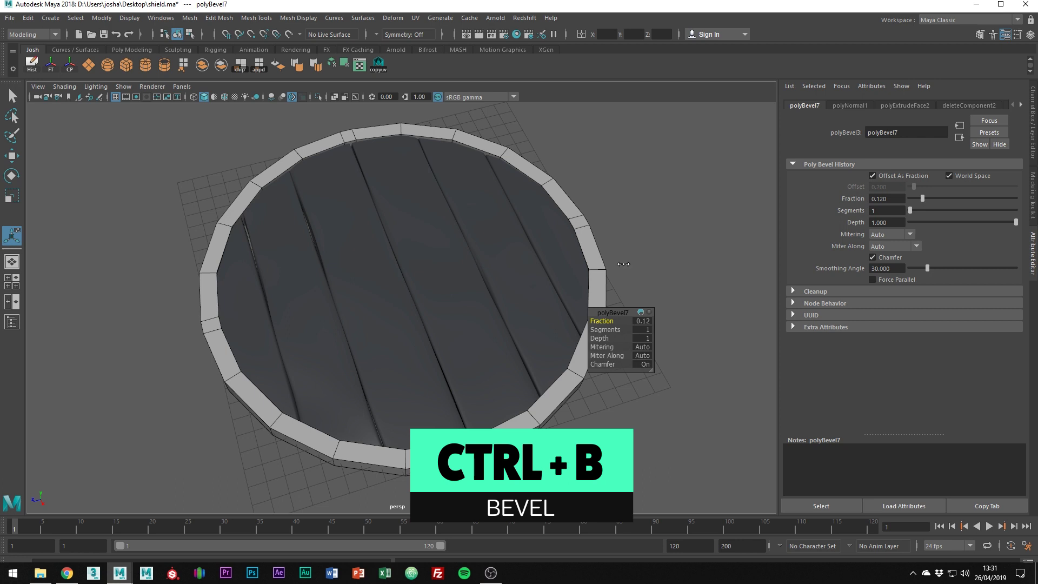
{"action": "middle_click_drag", "start_coordinate": [623, 264], "coordinate": [645, 264]}
{"action": "key", "text": "q"}
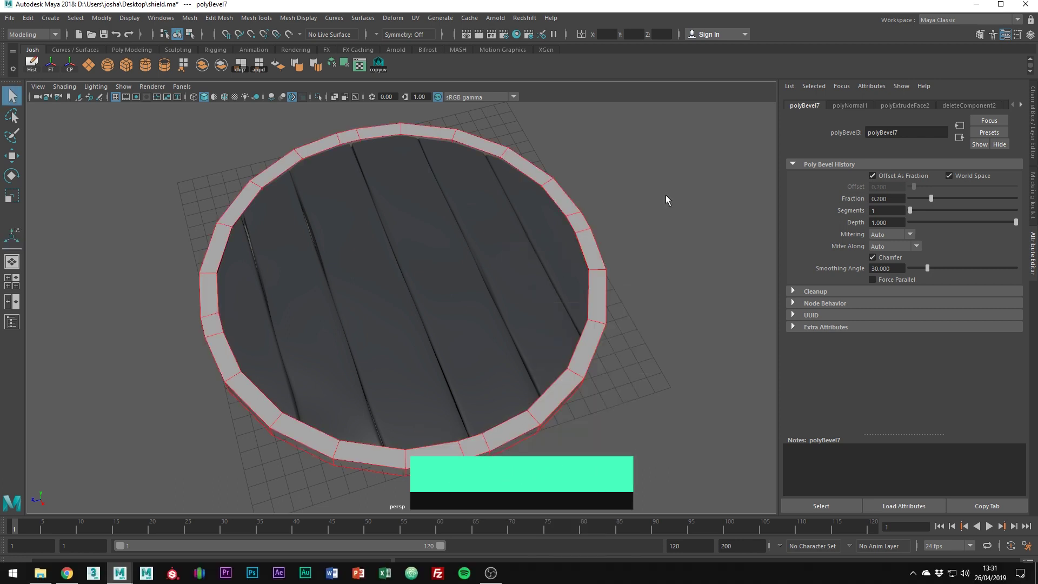
Select the rim as an object and isolate it in the viewport
{"action": "left_click", "coordinate": [666, 197]}
{"action": "left_click", "coordinate": [589, 235]}
{"action": "key", "text": "ctrl+1"}
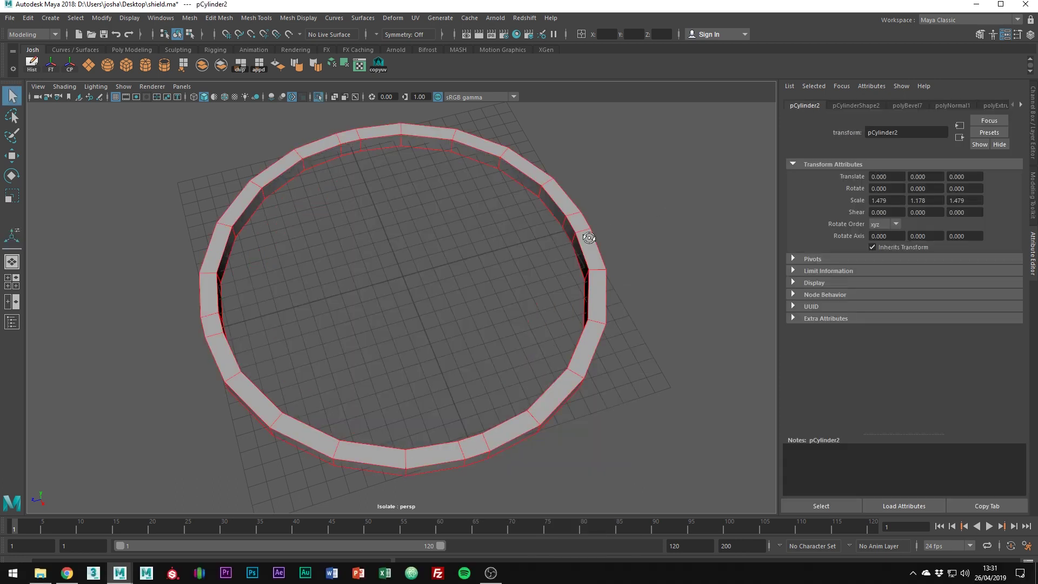
{"action": "left_click_drag", "start_coordinate": [589, 237], "coordinate": [438, 190], "text": "alt"}
Select the four narrow inner faces of the rim and extrude them inward by about 1.547 to form tabs
{"action": "right_click_drag", "start_coordinate": [398, 184], "coordinate": [352, 183]}
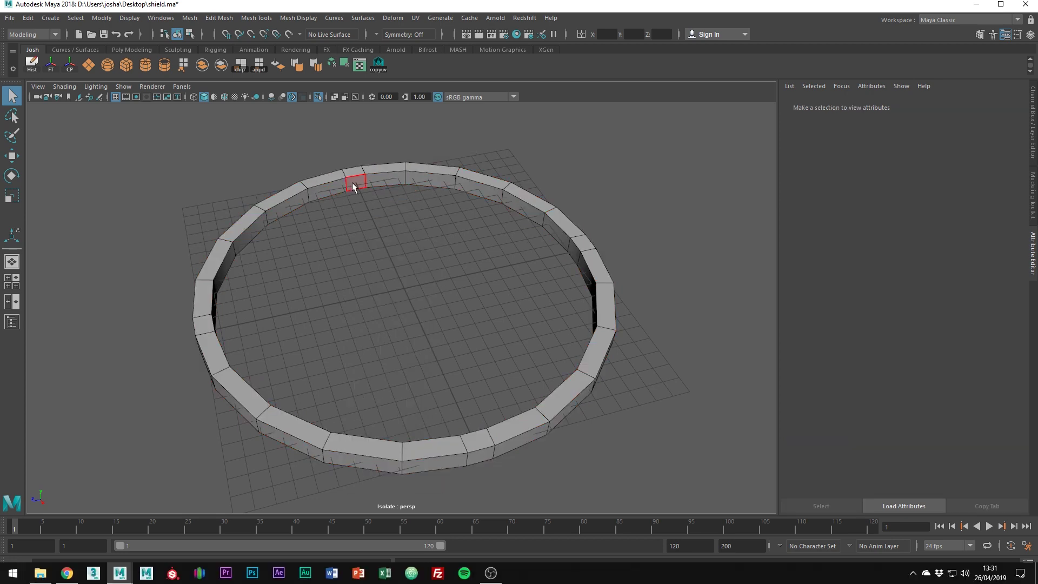
{"action": "left_click", "coordinate": [352, 182]}
{"action": "left_click_drag", "start_coordinate": [353, 183], "coordinate": [561, 260], "text": "alt"}
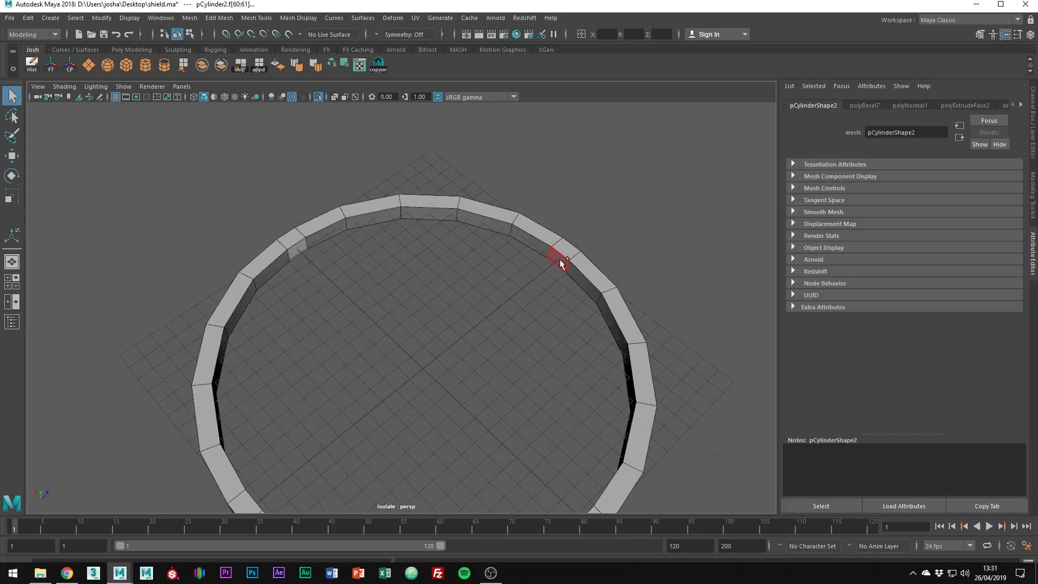
{"action": "left_click_drag", "start_coordinate": [562, 319], "coordinate": [545, 222], "text": "alt"}
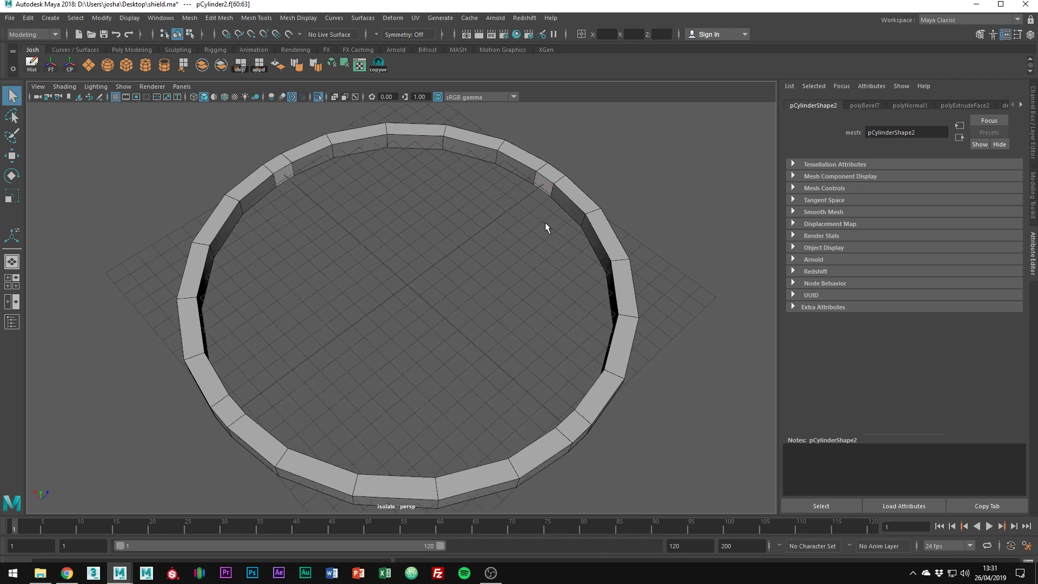
{"action": "key", "text": "ctrl+e"}
{"action": "left_click_drag", "start_coordinate": [276, 388], "coordinate": [300, 378]}
{"action": "middle_click_drag", "start_coordinate": [383, 297], "coordinate": [378, 310], "text": "alt"}
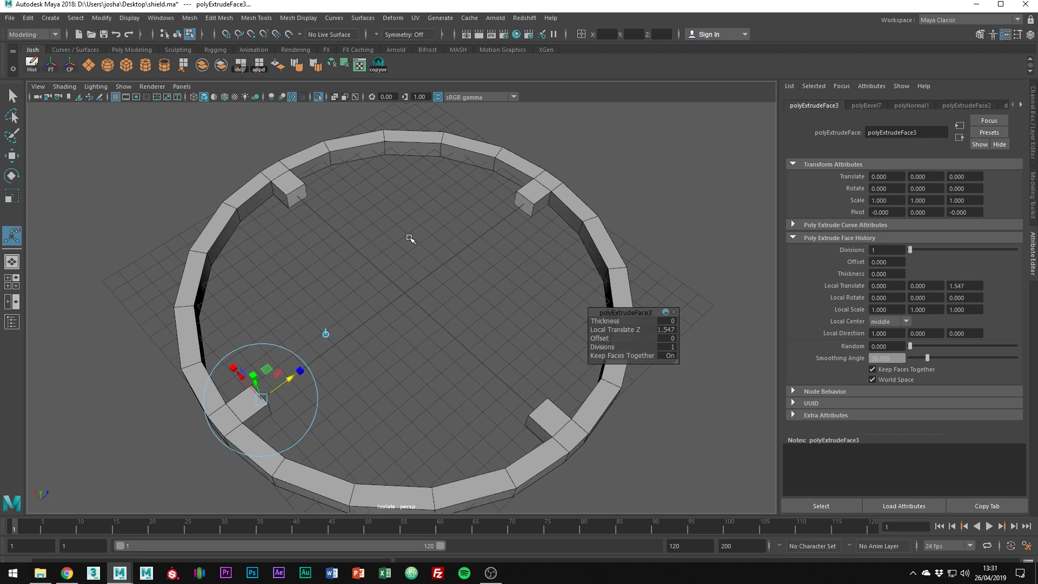
Scale the end face of each of the four tabs narrower so the tabs taper towards the shield's centre
{"action": "left_click", "coordinate": [521, 207]}
{"action": "key", "text": "r"}
{"action": "left_click", "coordinate": [502, 185]}
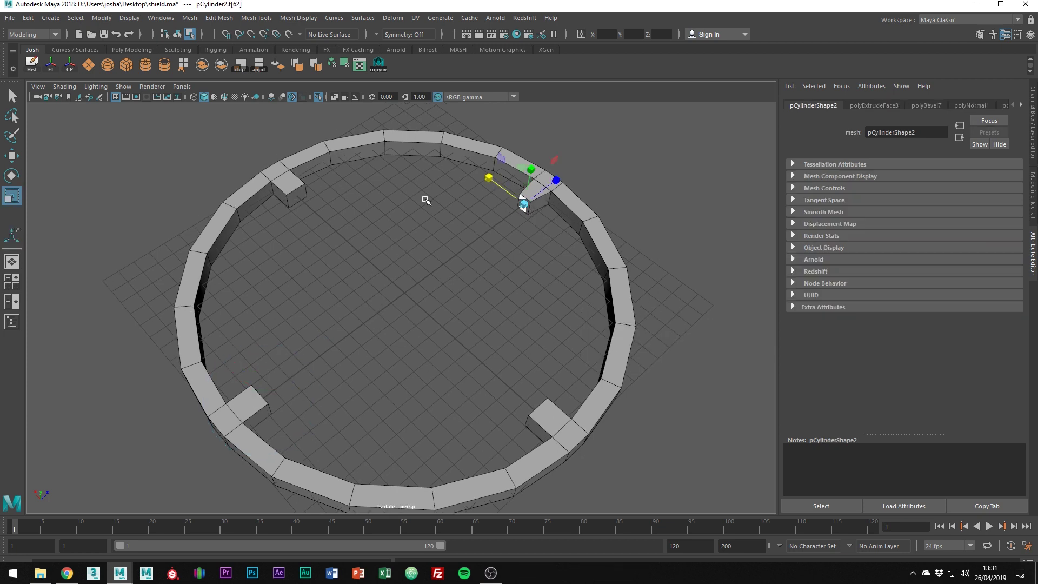
{"action": "left_click", "coordinate": [302, 200]}
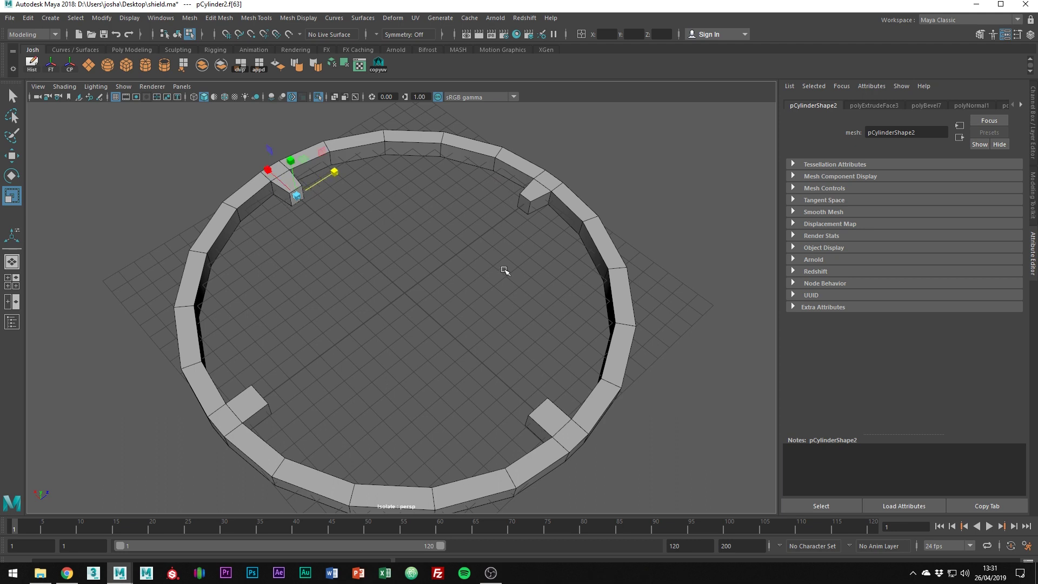
{"action": "left_click_drag", "start_coordinate": [505, 271], "coordinate": [336, 262], "text": "alt"}
{"action": "left_click", "coordinate": [385, 199]}
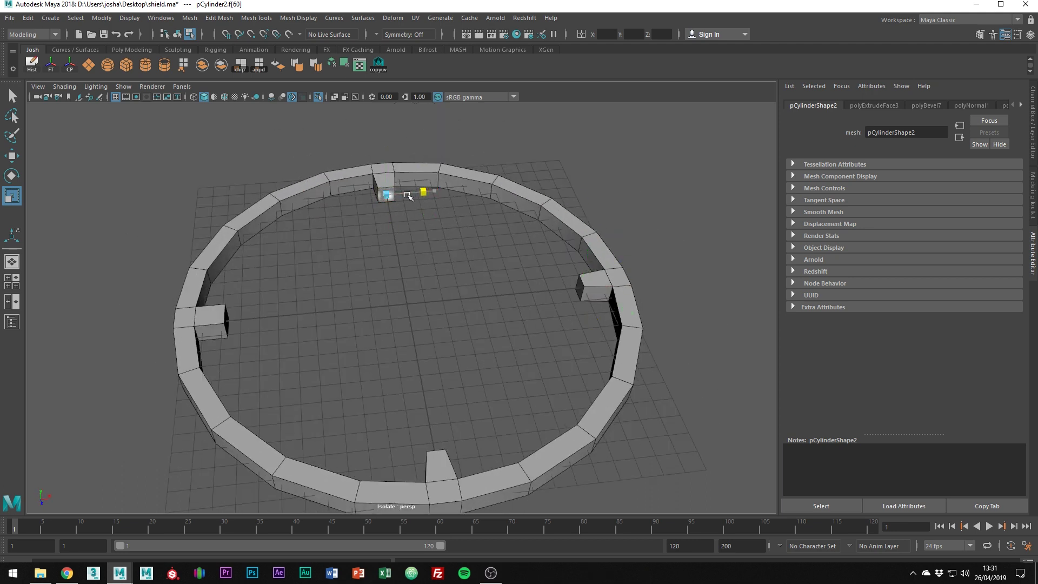
{"action": "left_click_drag", "start_coordinate": [413, 192], "coordinate": [332, 201], "text": "alt"}
{"action": "left_click", "coordinate": [332, 201]}
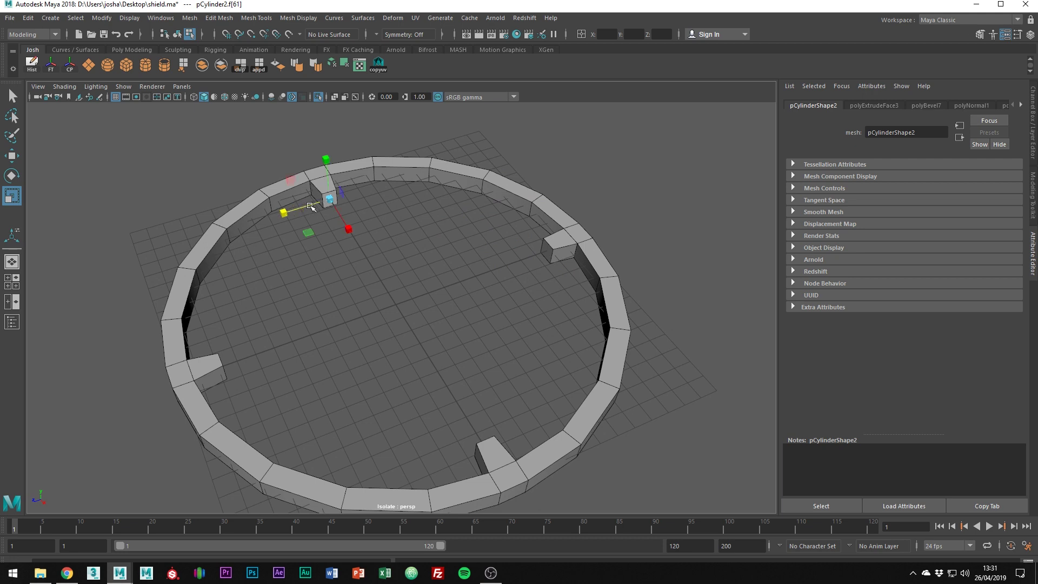
Select the edges of the rim and its tabs and bevel them with a fraction of 0.5 and 2 segments
{"action": "right_click_drag", "start_coordinate": [482, 187], "coordinate": [484, 141]}
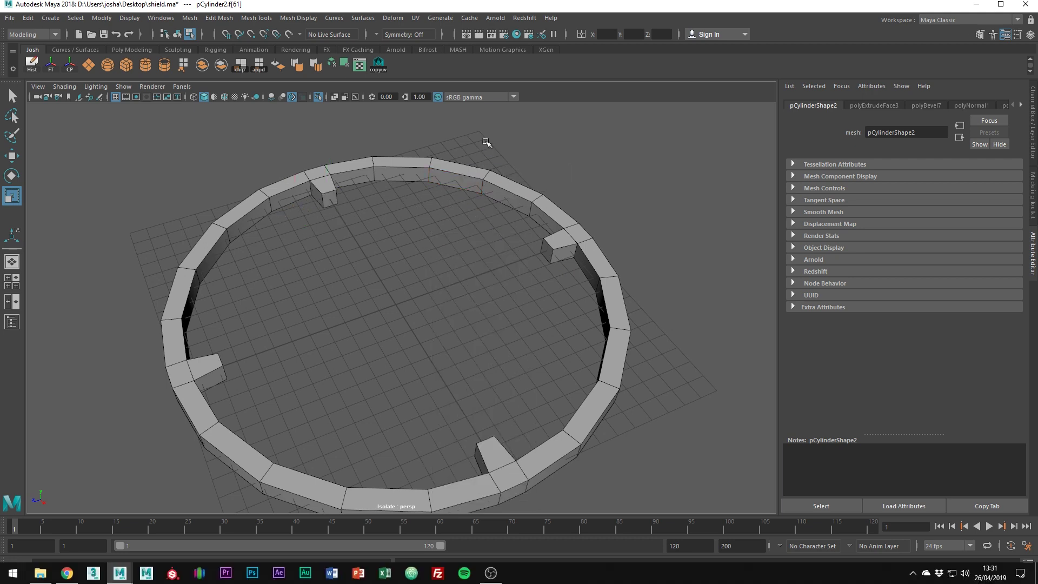
{"action": "scroll", "coordinate": [514, 226], "scroll_direction": "down", "scroll_amount": 4}
{"action": "left_click_drag", "start_coordinate": [222, 170], "coordinate": [597, 490]}
{"action": "scroll", "coordinate": [579, 474], "scroll_direction": "up", "scroll_amount": 2}
{"action": "scroll", "coordinate": [579, 474], "scroll_direction": "up", "scroll_amount": 2}
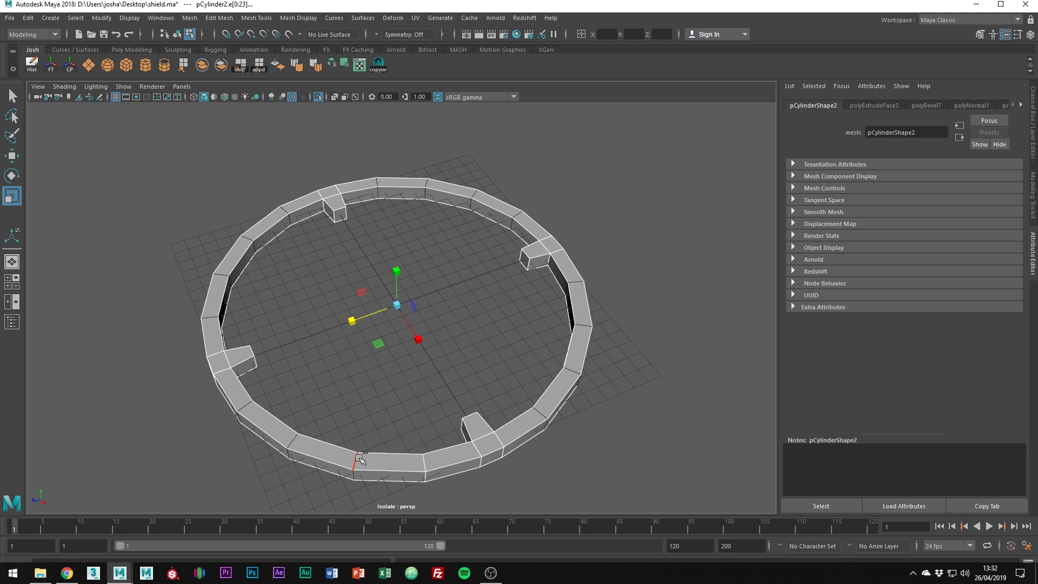
{"action": "left_click_drag", "start_coordinate": [516, 463], "coordinate": [565, 292], "text": "alt"}
{"action": "key", "text": "ctrl+b"}
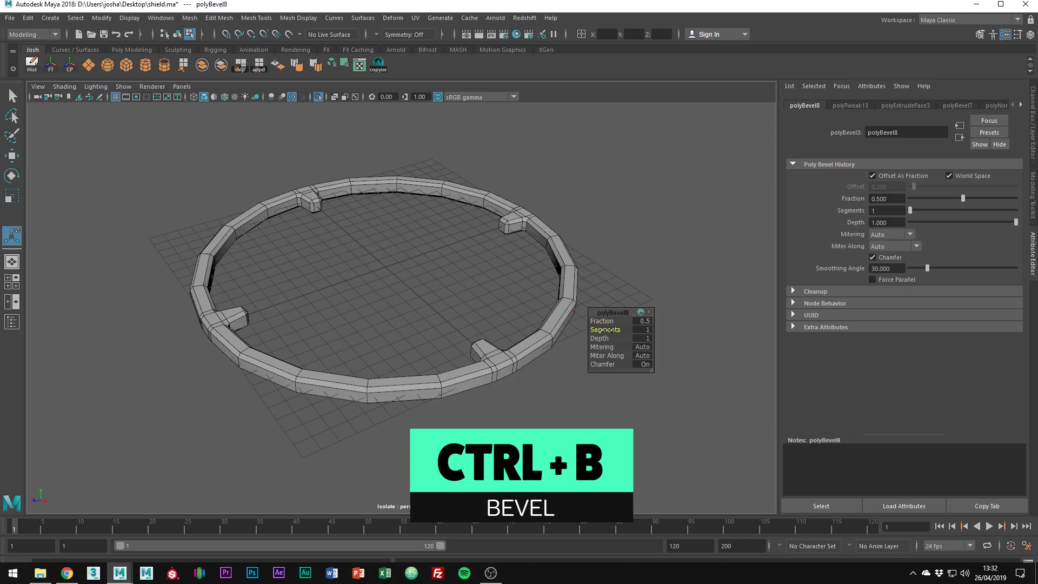
{"action": "left_click_drag", "start_coordinate": [605, 330], "coordinate": [614, 332]}
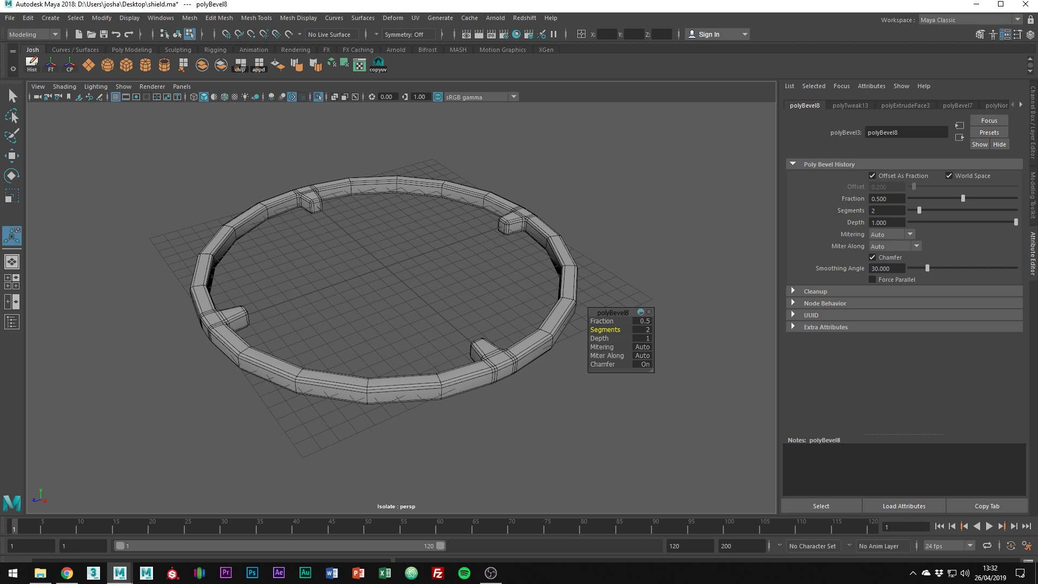
Return the rim to object mode, show it in smooth preview and end its isolation to show the planks again
{"action": "key", "text": "q"}
{"action": "key", "text": "F8"}
{"action": "key", "text": "3"}
{"action": "left_click", "coordinate": [644, 228]}
{"action": "left_click_drag", "start_coordinate": [577, 223], "coordinate": [582, 291], "text": "alt"}
{"action": "key", "text": "ctrl+1"}
Assign the planks' existing dark material to the rim
{"action": "left_click_drag", "start_coordinate": [414, 222], "coordinate": [343, 245], "text": "alt"}
{"action": "left_click", "coordinate": [549, 225]}
{"action": "left_click", "coordinate": [562, 225]}
{"action": "right_click_drag", "start_coordinate": [564, 224], "coordinate": [578, 528]}
{"action": "right_click_drag", "start_coordinate": [653, 533], "coordinate": [653, 533]}
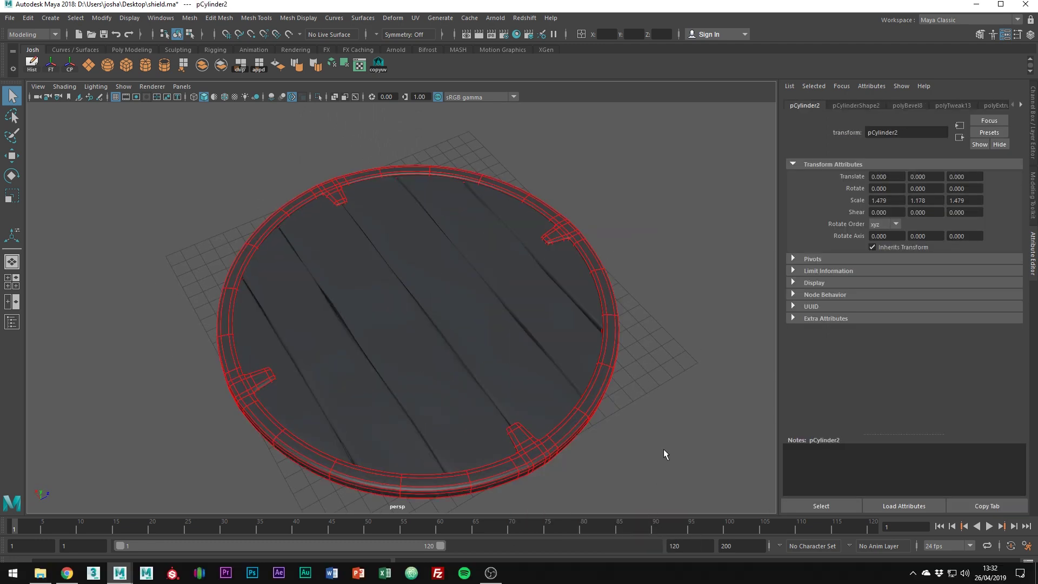
Create a polygon sphere with a radius of about 2.05 and 12 subdivisions each way, positioned at the origin
{"action": "left_click", "coordinate": [111, 65]}
{"action": "left_click_drag", "start_coordinate": [422, 305], "coordinate": [450, 338]}
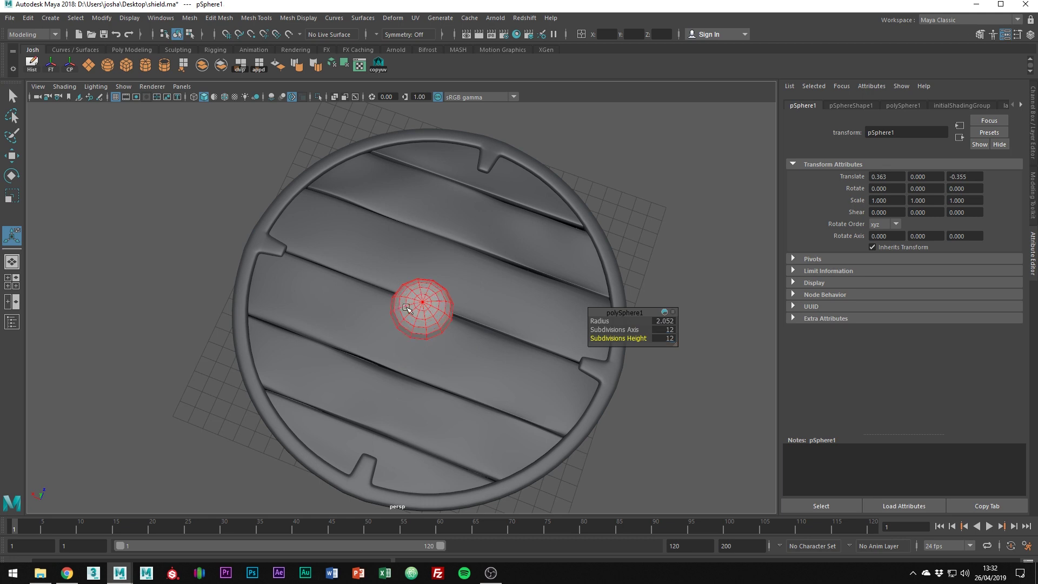
{"action": "key", "text": "w"}
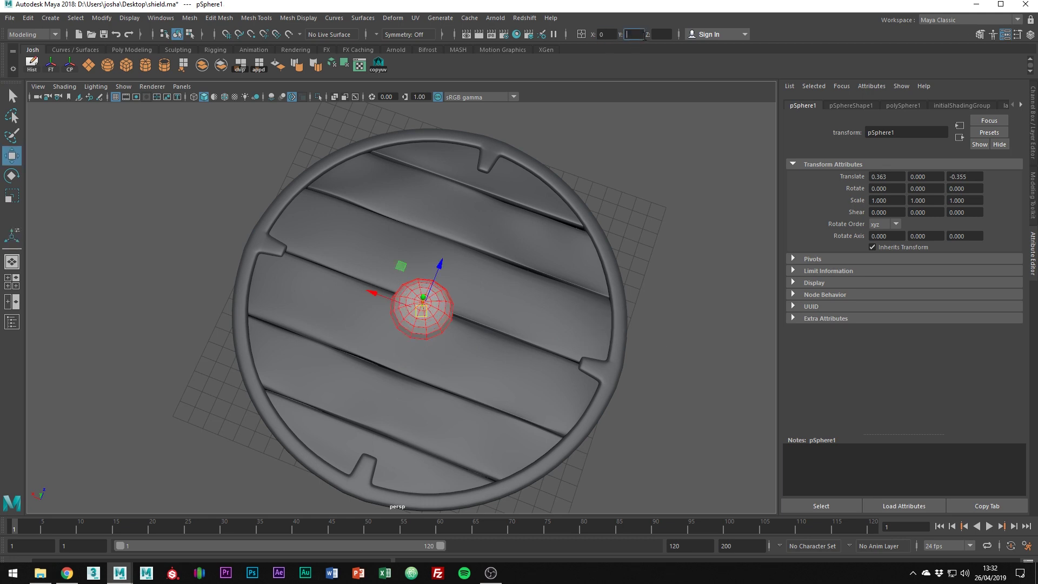
{"action": "key", "text": "Return"}
{"action": "left_click_drag", "start_coordinate": [602, 345], "coordinate": [589, 317], "text": "alt"}
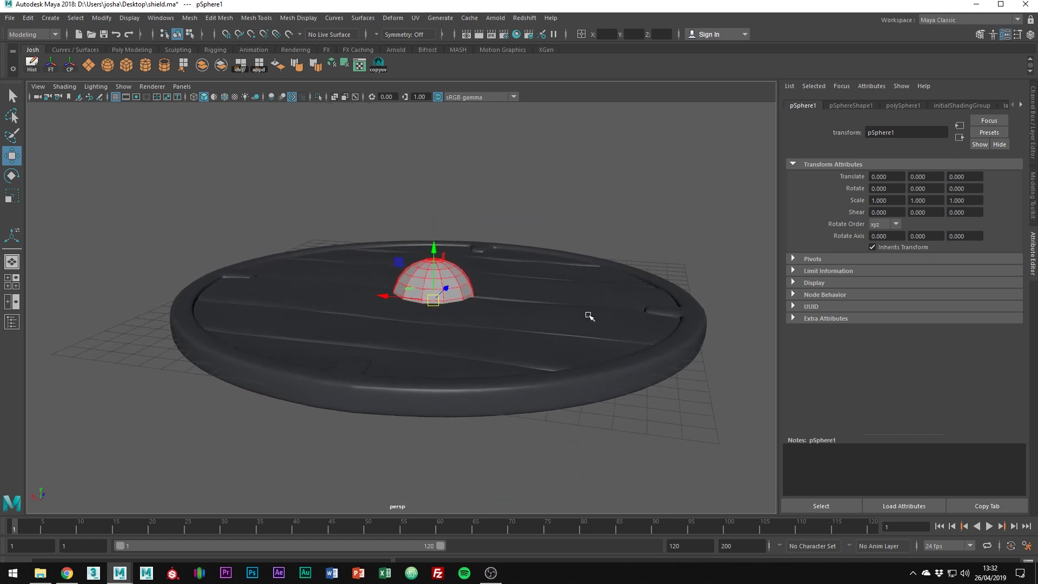
Scale the sphere uniformly to 1.126, isolate it and delete the faces of its lower half
{"action": "left_click_drag", "start_coordinate": [433, 301], "coordinate": [510, 292]}
{"action": "key", "text": "ctrl+1"}
{"action": "key", "text": "f"}
{"action": "right_click_drag", "start_coordinate": [435, 261], "coordinate": [437, 307]}
{"action": "left_click_drag", "start_coordinate": [308, 313], "coordinate": [557, 470]}
{"action": "key", "text": "Delete"}
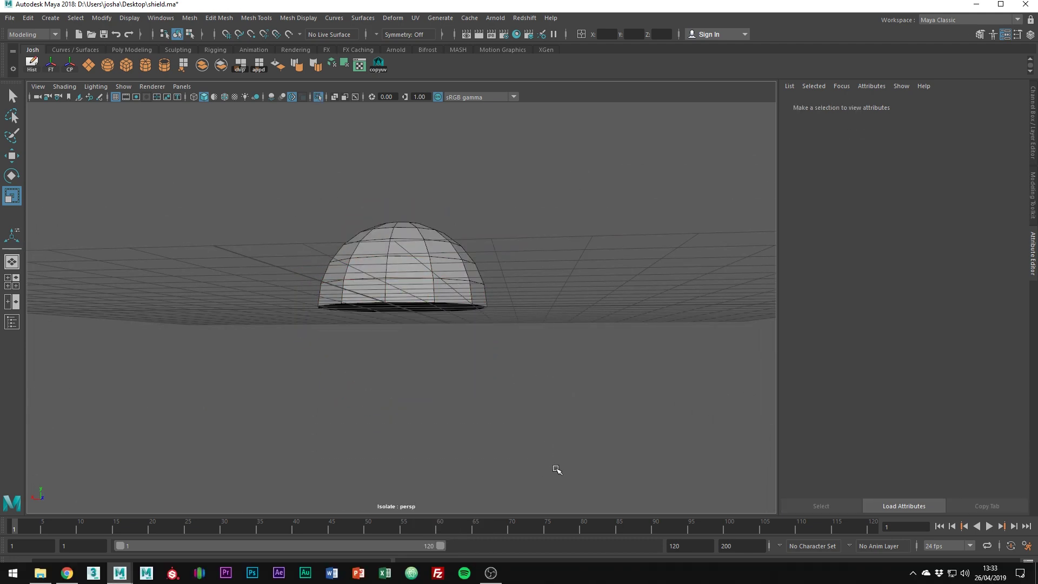
Return the dome to object mode, end its isolation and raise it to about 0.685 in Y
{"action": "left_click_drag", "start_coordinate": [487, 396], "coordinate": [488, 424], "text": "alt"}
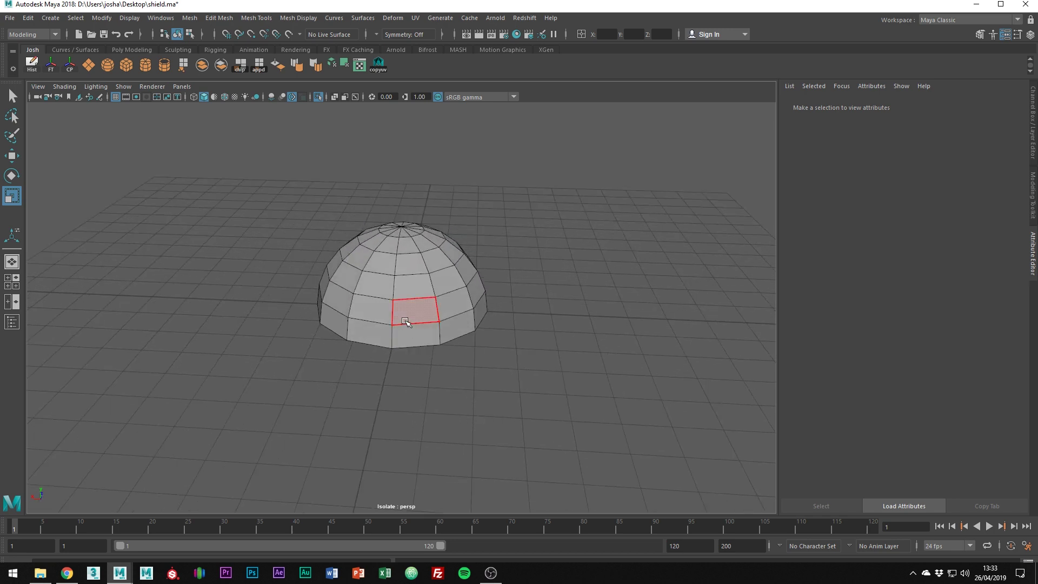
{"action": "right_click_drag", "start_coordinate": [405, 322], "coordinate": [450, 279]}
{"action": "left_click", "coordinate": [522, 269]}
{"action": "left_click", "coordinate": [448, 292]}
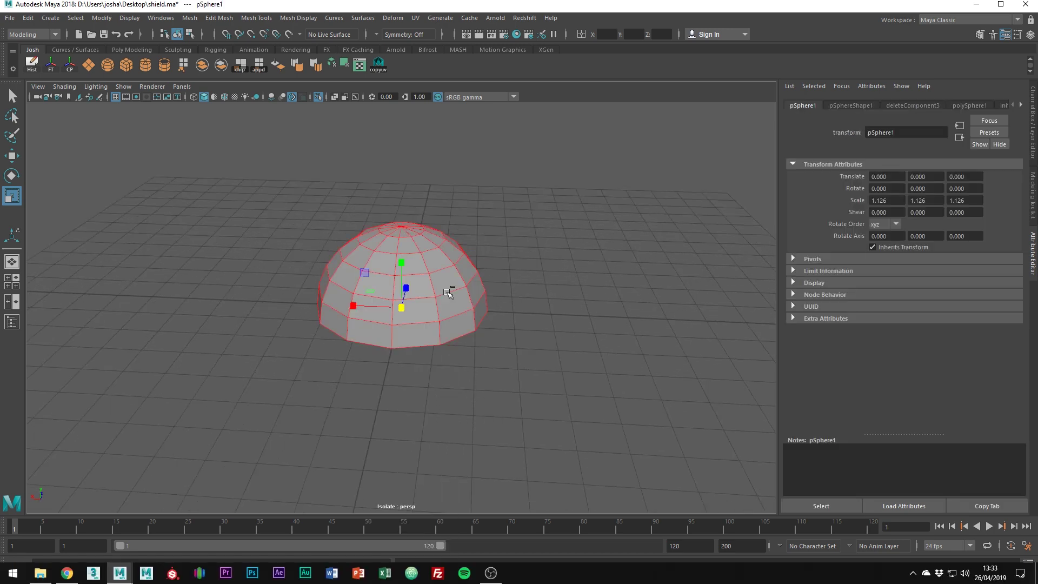
{"action": "key", "text": "ctrl+1"}
{"action": "left_click_drag", "start_coordinate": [400, 270], "coordinate": [401, 246]}
Extrude the dome's bottom border edges outward into a flange and extrude the flange's outer edge downward
{"action": "right_click_drag", "start_coordinate": [424, 262], "coordinate": [424, 232]}
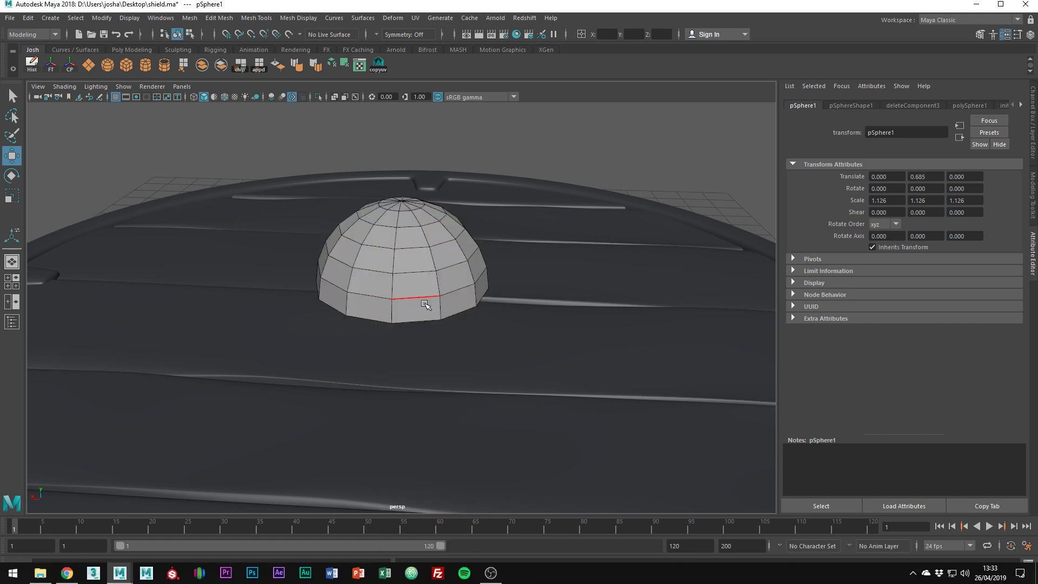
{"action": "double_click", "coordinate": [417, 320]}
{"action": "left_click_drag", "start_coordinate": [489, 295], "coordinate": [498, 334], "text": "alt"}
{"action": "key", "text": "r"}
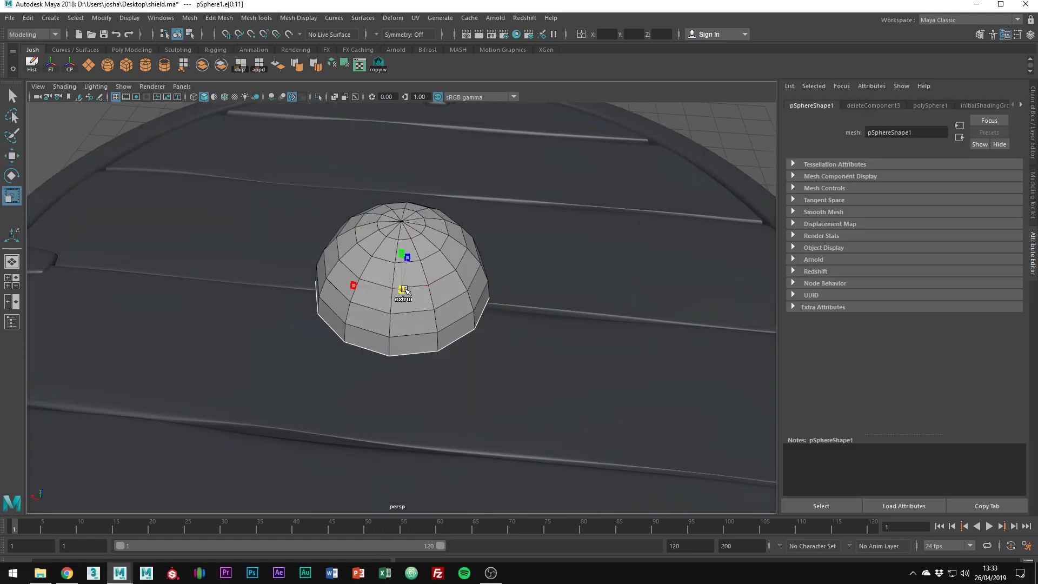
{"action": "left_click_drag", "start_coordinate": [404, 289], "coordinate": [404, 263], "text": "shift"}
{"action": "key", "text": "w"}
{"action": "left_click_drag", "start_coordinate": [526, 336], "coordinate": [455, 322], "text": "alt"}
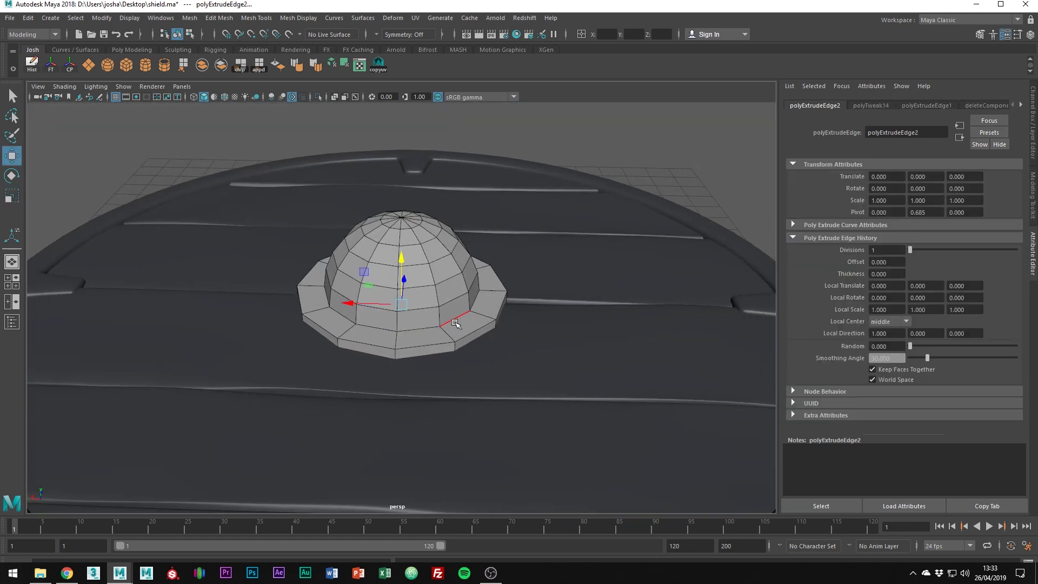
Bevel the flange's inner and outer edge loops with fraction 0.21 and 2 segments, and show the dome in smooth preview
{"action": "left_click", "coordinate": [454, 323]}
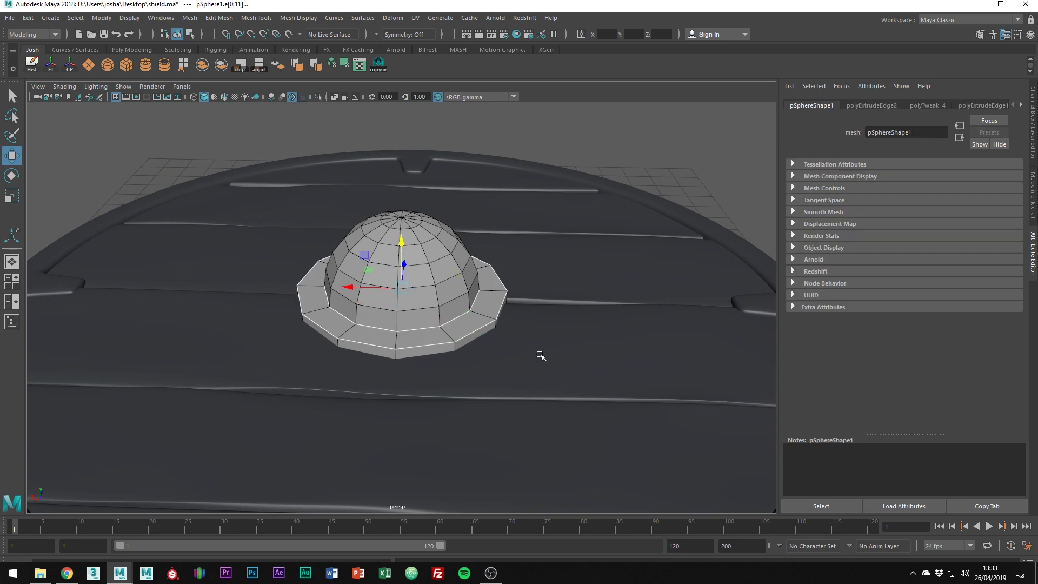
{"action": "key", "text": "ctrl+b"}
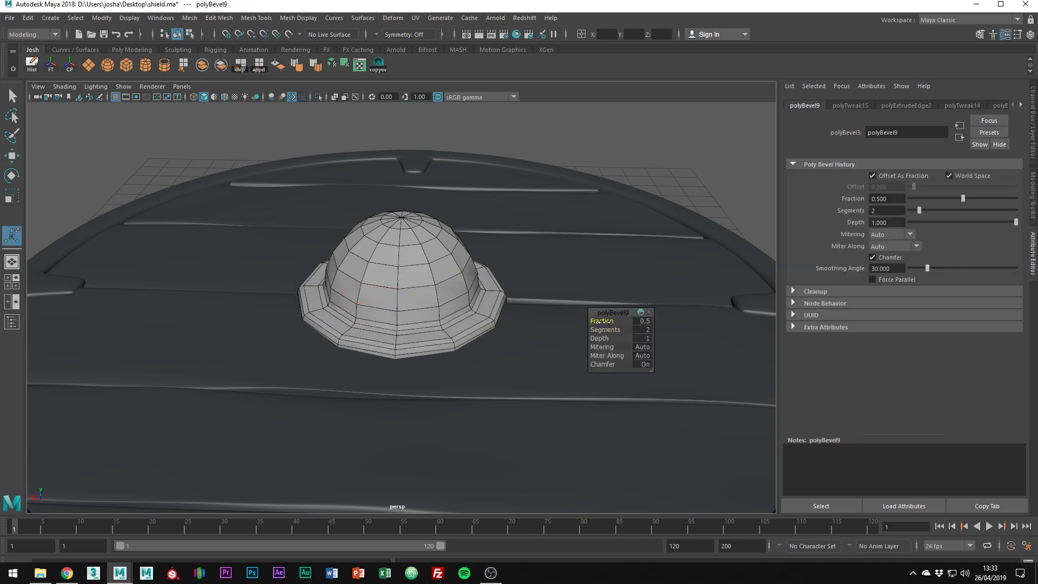
{"action": "left_click_drag", "start_coordinate": [548, 358], "coordinate": [536, 353]}
{"action": "key", "text": "3"}
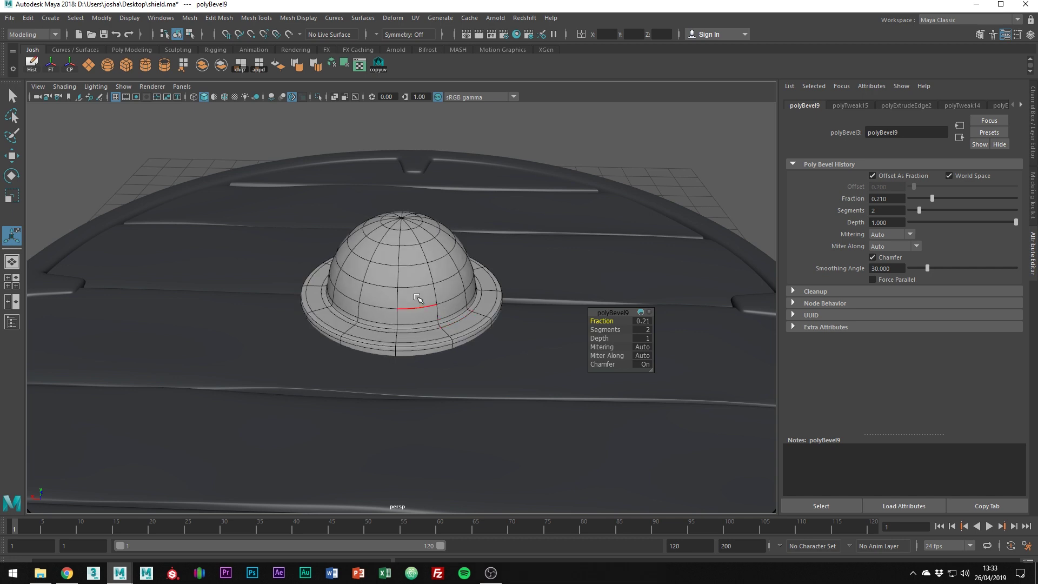
Return the dome to object mode and assign it the shield's existing dark material
{"action": "right_click_drag", "start_coordinate": [417, 261], "coordinate": [470, 243]}
{"action": "key", "text": "w"}
{"action": "left_click", "coordinate": [631, 155]}
{"action": "right_click_drag", "start_coordinate": [670, 267], "coordinate": [546, 254], "text": "alt"}
{"action": "mouse_move", "coordinate": [546, 254]}
{"action": "left_mouse_down", "text": "alt"}
{"action": "mouse_move", "coordinate": [544, 285]}
{"action": "mouse_move", "coordinate": [545, 241]}
{"action": "left_mouse_up", "text": "alt"}
{"action": "left_click", "coordinate": [406, 266]}
{"action": "right_click_drag", "start_coordinate": [409, 261], "coordinate": [499, 553]}
{"action": "left_click", "coordinate": [649, 451]}
Duplicate the central dome and place the copy beside the shield, at about -17 in X
{"action": "left_click_drag", "start_coordinate": [638, 373], "coordinate": [511, 364], "text": "alt"}
{"action": "right_click_drag", "start_coordinate": [512, 364], "coordinate": [534, 372], "text": "alt"}
{"action": "left_click_drag", "start_coordinate": [535, 372], "coordinate": [543, 357], "text": "alt"}
{"action": "right_click_drag", "start_coordinate": [543, 357], "coordinate": [572, 367], "text": "alt"}
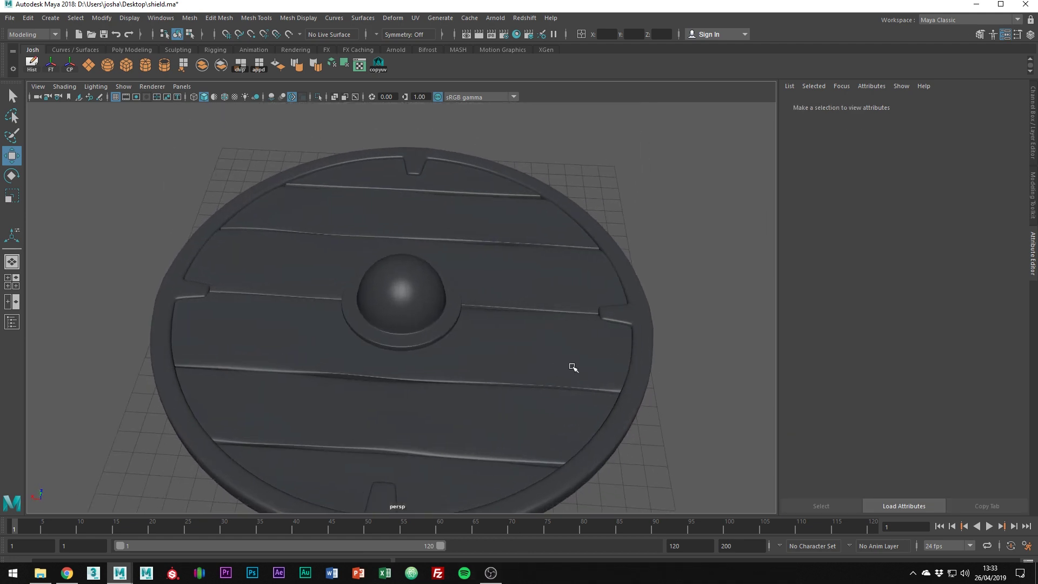
{"action": "scroll", "coordinate": [572, 366], "scroll_direction": "down", "scroll_amount": 2}
{"action": "left_click", "coordinate": [399, 290]}
{"action": "scroll", "coordinate": [428, 317], "scroll_direction": "down", "scroll_amount": 1}
{"action": "left_click_drag", "start_coordinate": [361, 302], "coordinate": [582, 320], "text": "shift"}
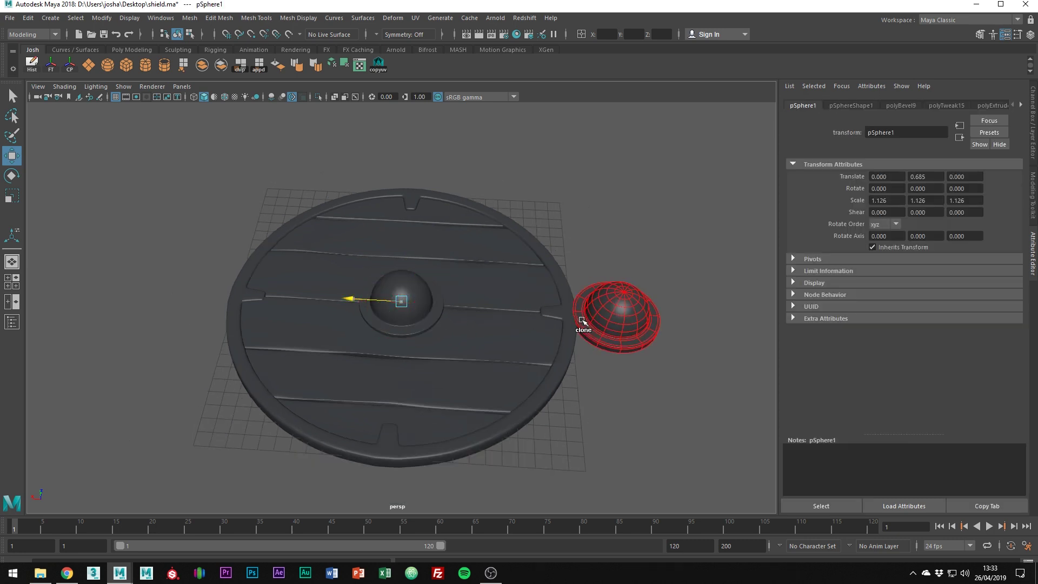
Select all the flange faces of the duplicated dome and delete them
{"action": "key", "text": "f"}
{"action": "mouse_move", "coordinate": [470, 261]}
{"action": "right_mouse_down"}
{"action": "mouse_move", "coordinate": [467, 326]}
{"action": "mouse_move", "coordinate": [470, 291]}
{"action": "right_mouse_up"}
{"action": "left_click", "coordinate": [442, 409]}
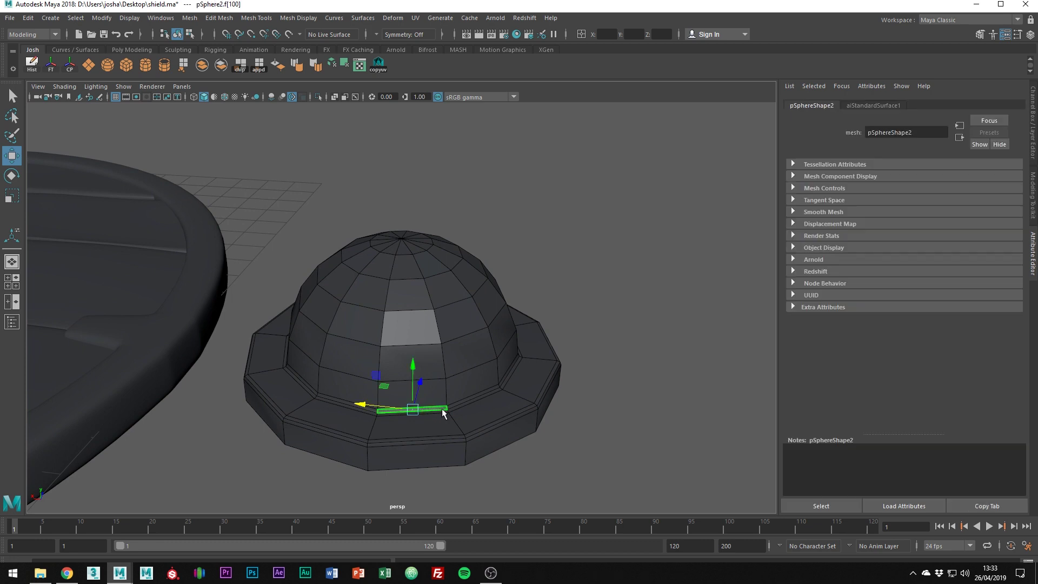
{"action": "key", "text": "q"}
{"action": "double_click", "coordinate": [458, 400], "text": "shift"}
{"action": "double_click", "coordinate": [465, 418]}
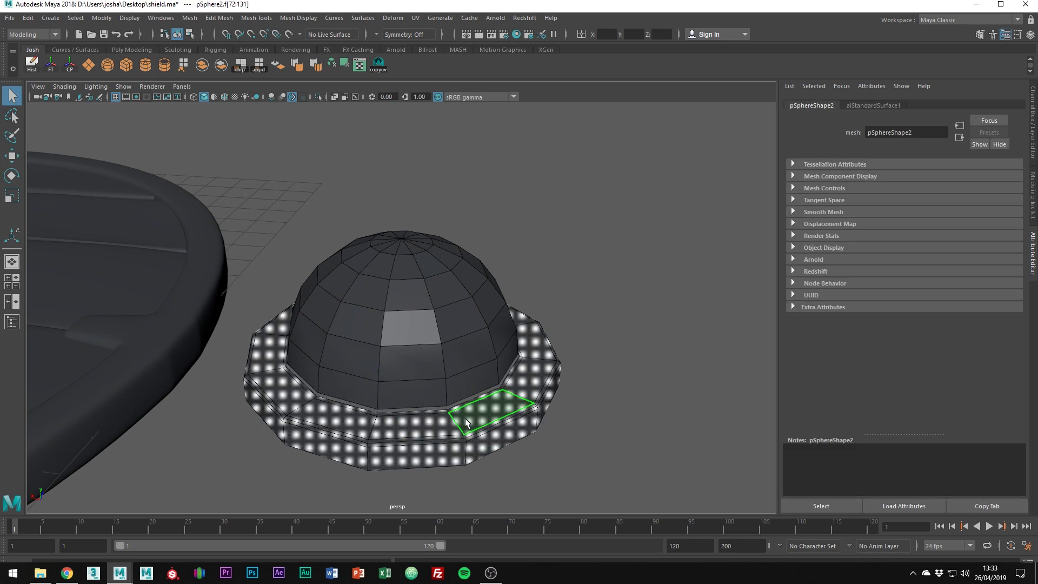
{"action": "key", "text": "Delete"}
Extrude the copied dome's bottom border edges with an inward scale and show it in smooth preview
{"action": "right_click_drag", "start_coordinate": [438, 278], "coordinate": [429, 232]}
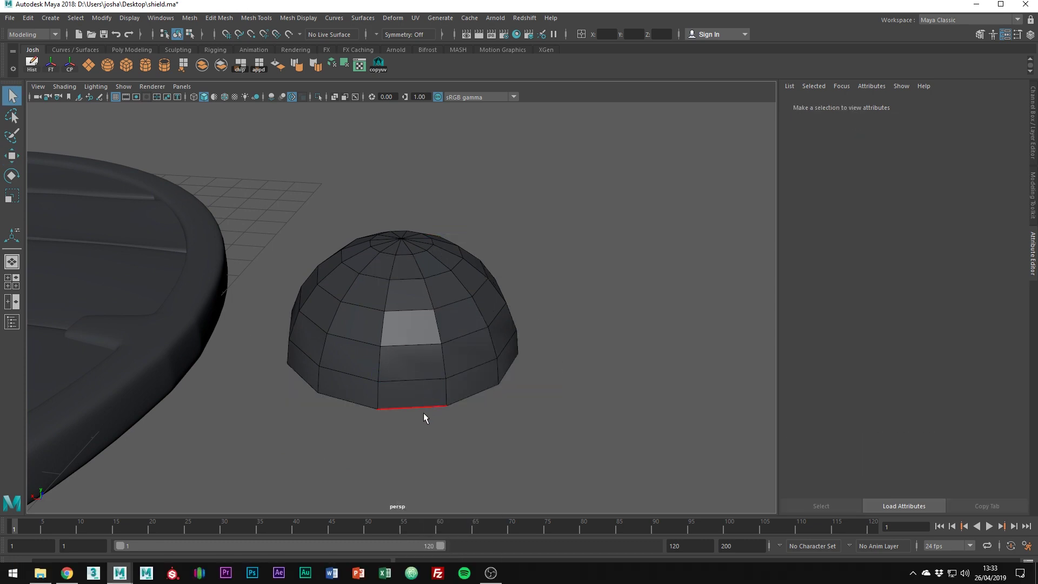
{"action": "double_click", "coordinate": [423, 413]}
{"action": "left_click_drag", "start_coordinate": [487, 410], "coordinate": [498, 359], "text": "alt"}
{"action": "key", "text": "r"}
{"action": "left_click_drag", "start_coordinate": [401, 338], "coordinate": [354, 346], "text": "shift"}
{"action": "key", "text": "3"}
Return the copied dome to object mode and scale it uniformly to about 0.109 as a rivet
{"action": "right_click_drag", "start_coordinate": [447, 258], "coordinate": [533, 220]}
{"action": "left_click", "coordinate": [541, 216]}
{"action": "left_click_drag", "start_coordinate": [541, 228], "coordinate": [524, 389], "text": "alt"}
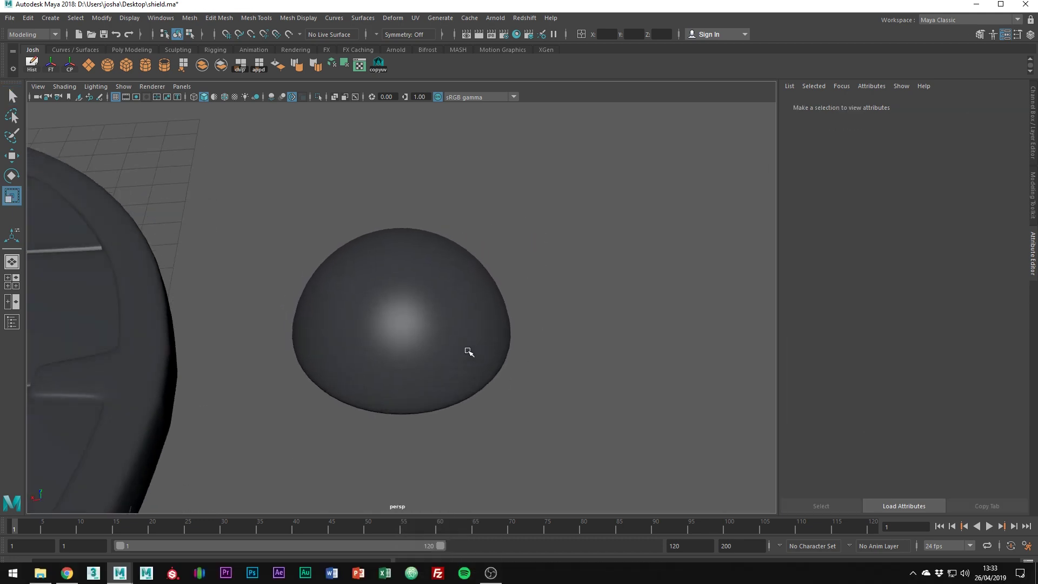
{"action": "left_click", "coordinate": [470, 353]}
{"action": "scroll", "coordinate": [476, 356], "scroll_direction": "down", "scroll_amount": 5}
{"action": "left_click_drag", "start_coordinate": [478, 357], "coordinate": [340, 319], "text": "alt"}
{"action": "key", "text": "w"}
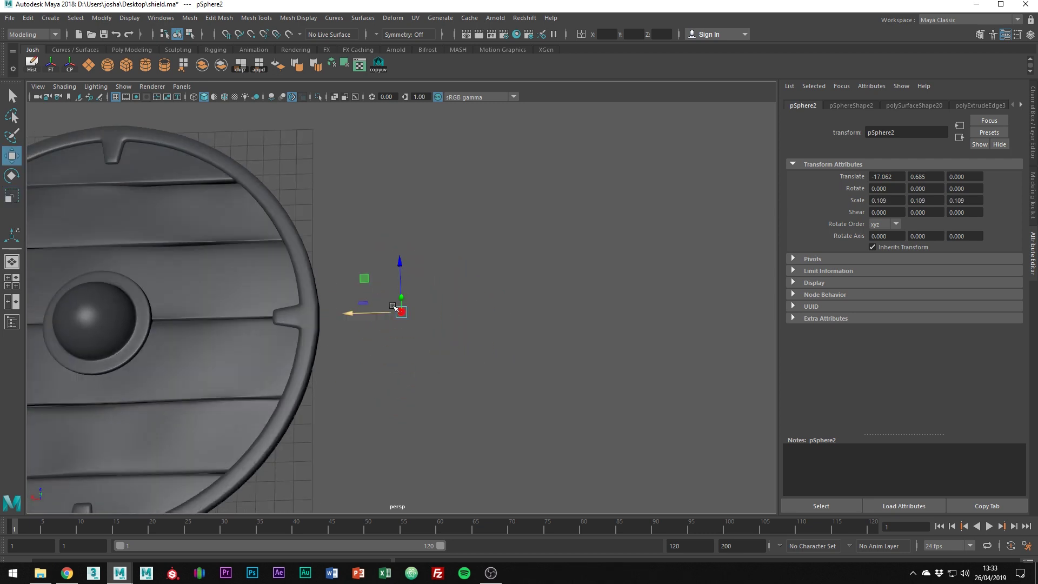
Move the rivet onto the nearest rim tab, to about -10.711 in X and 0.559 in Y
{"action": "key", "text": "f"}
{"action": "left_click_drag", "start_coordinate": [379, 391], "coordinate": [395, 301], "text": "alt"}
{"action": "right_click_drag", "start_coordinate": [395, 300], "coordinate": [266, 269], "text": "alt"}
{"action": "left_click_drag", "start_coordinate": [432, 373], "coordinate": [382, 260], "text": "alt"}
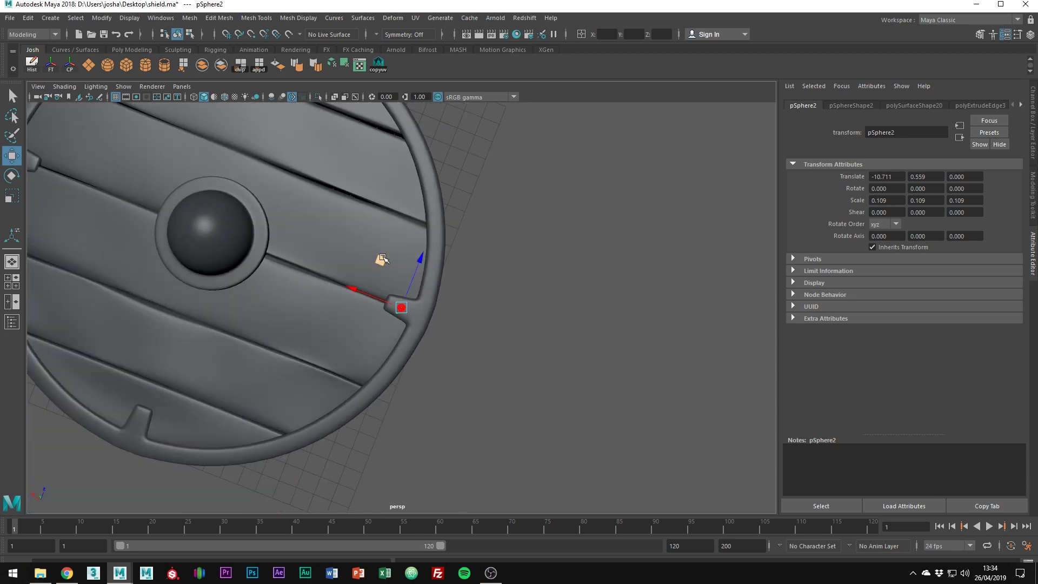
Duplicate the rivet onto the other three rim tabs and around the flange of the central dome
{"action": "scroll", "coordinate": [379, 260], "scroll_direction": "down", "scroll_amount": 5}
{"action": "middle_click_drag", "start_coordinate": [378, 260], "coordinate": [438, 267], "text": "alt"}
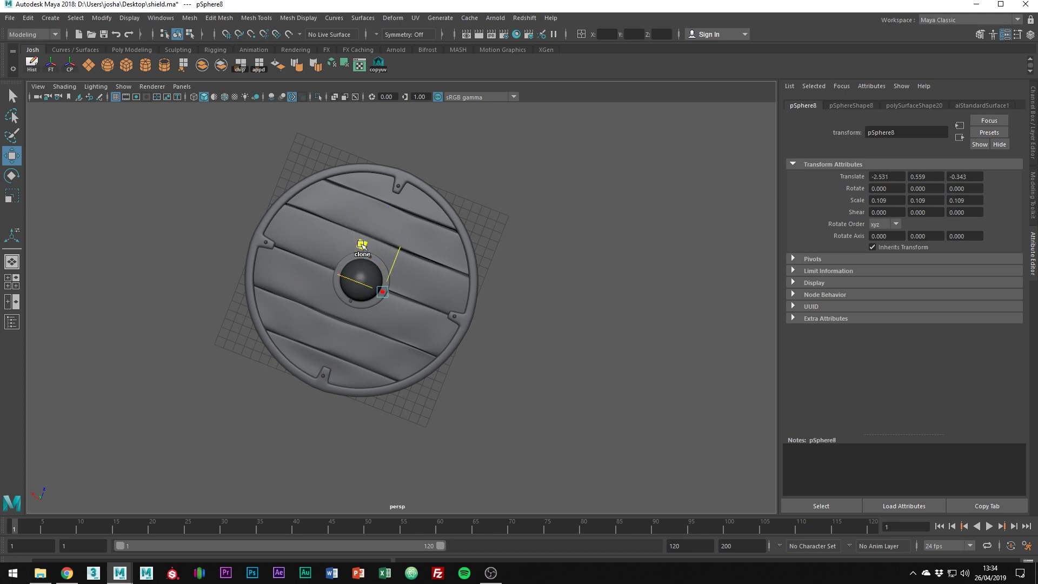
{"action": "left_click", "coordinate": [331, 211]}
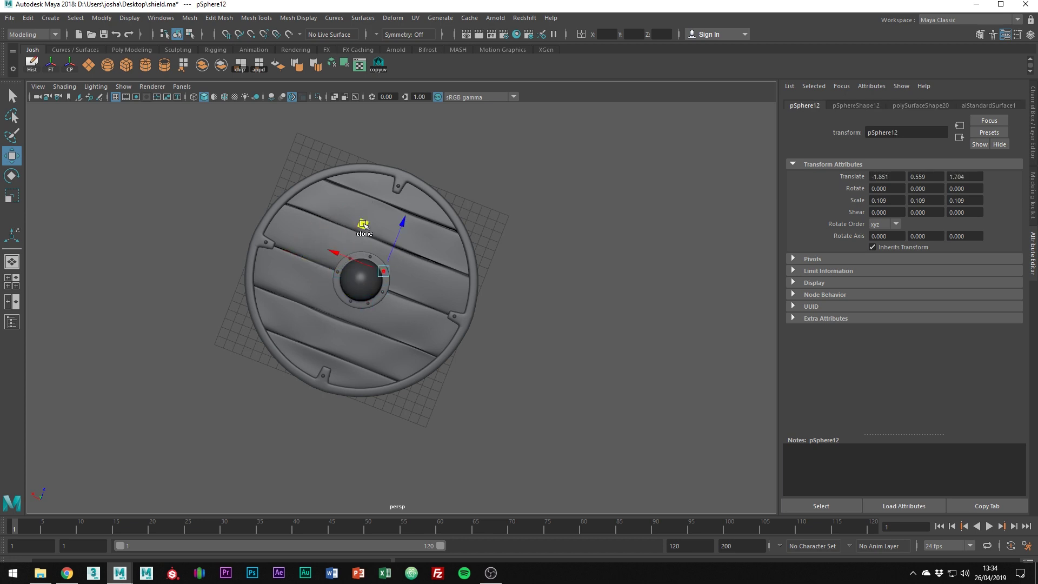
Select all planks, the rim, the dome and the rivets, and combine them into one mesh
{"action": "left_click", "coordinate": [534, 337]}
{"action": "right_click_drag", "start_coordinate": [534, 337], "coordinate": [616, 380], "text": "alt"}
{"action": "left_click_drag", "start_coordinate": [617, 380], "coordinate": [565, 304], "text": "alt"}
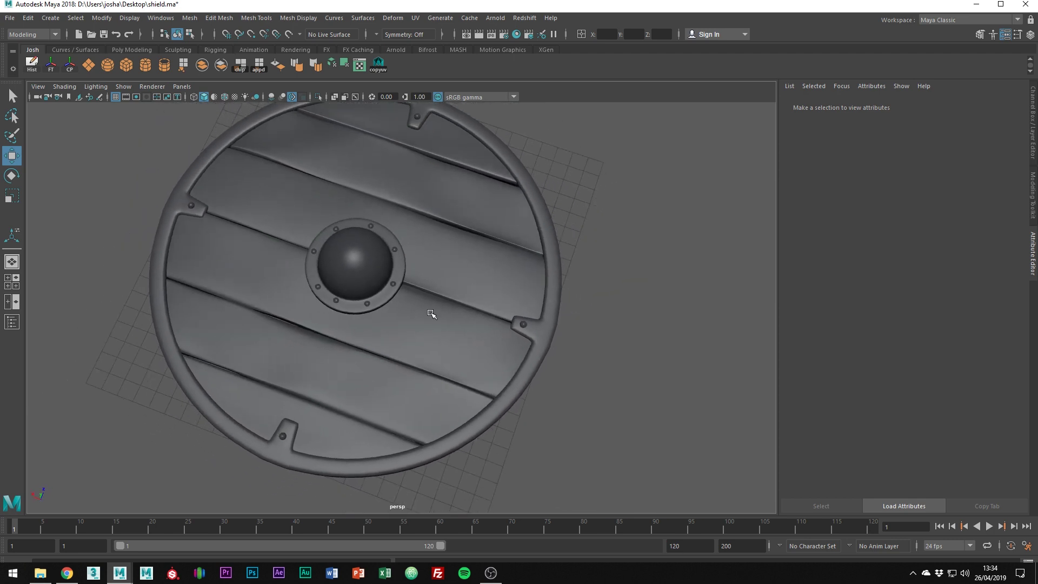
{"action": "scroll", "coordinate": [542, 355], "scroll_direction": "down", "scroll_amount": 3}
{"action": "left_click_drag", "start_coordinate": [197, 136], "coordinate": [535, 425]}
{"action": "right_click_drag", "start_coordinate": [429, 313], "coordinate": [413, 498]}
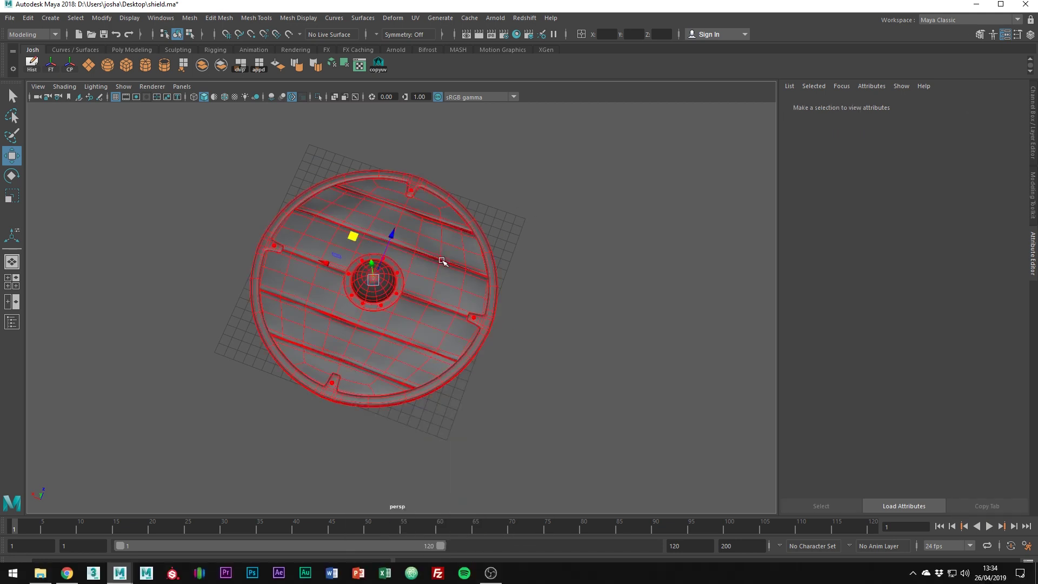
Delete all construction history in the scene
{"action": "left_click", "coordinate": [32, 21]}
{"action": "mouse_move", "coordinate": [86, 160]}
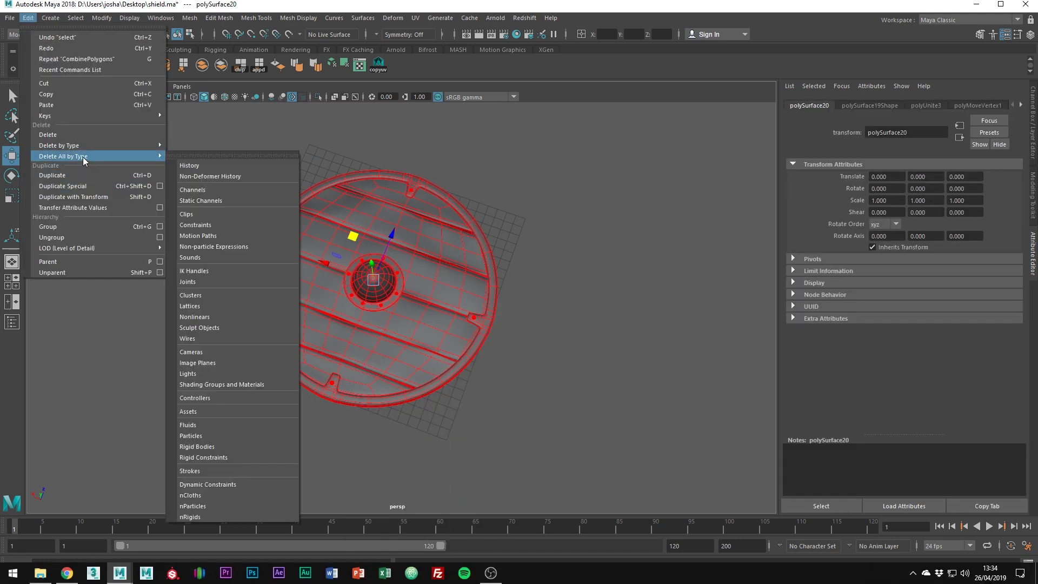
{"action": "left_click", "coordinate": [201, 167]}
{"action": "scroll", "coordinate": [470, 290], "scroll_direction": "up", "scroll_amount": 3}
Apply a nonlinear Wave deformer to the combined shield mesh
{"action": "left_click", "coordinate": [22, 33]}
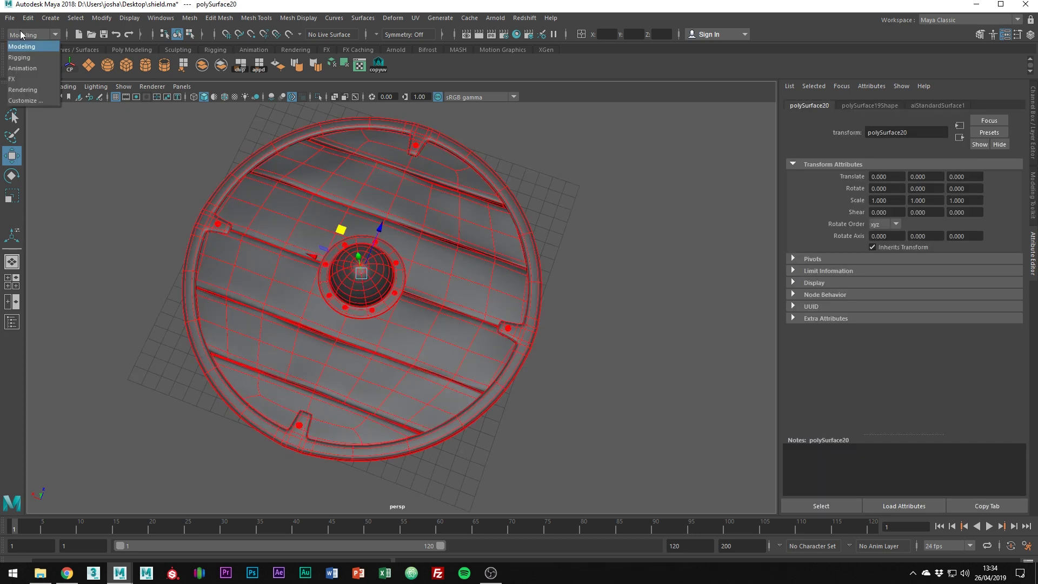
{"action": "left_click", "coordinate": [32, 48]}
{"action": "left_click", "coordinate": [389, 17]}
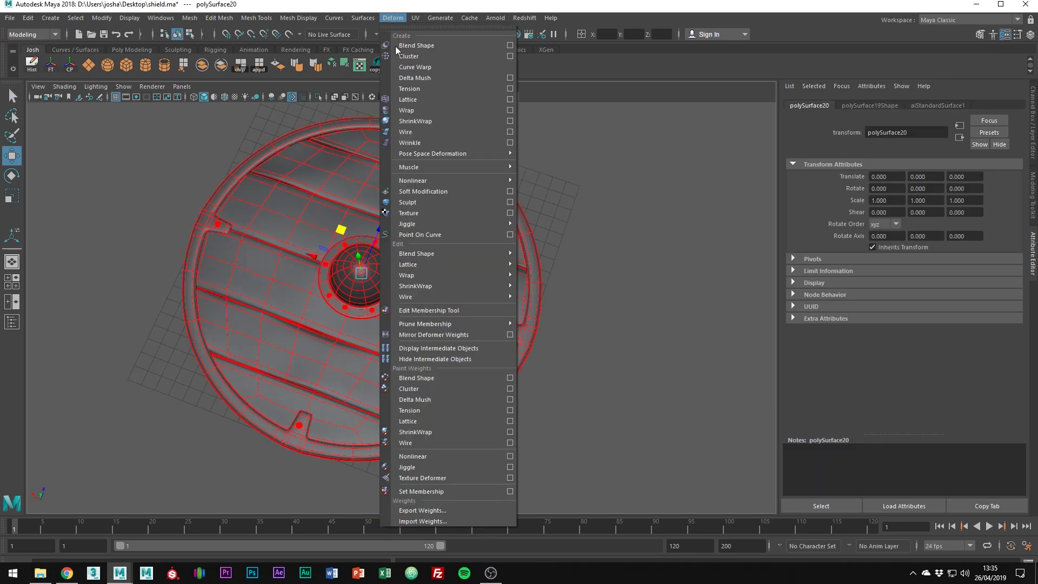
{"action": "mouse_move", "coordinate": [424, 173]}
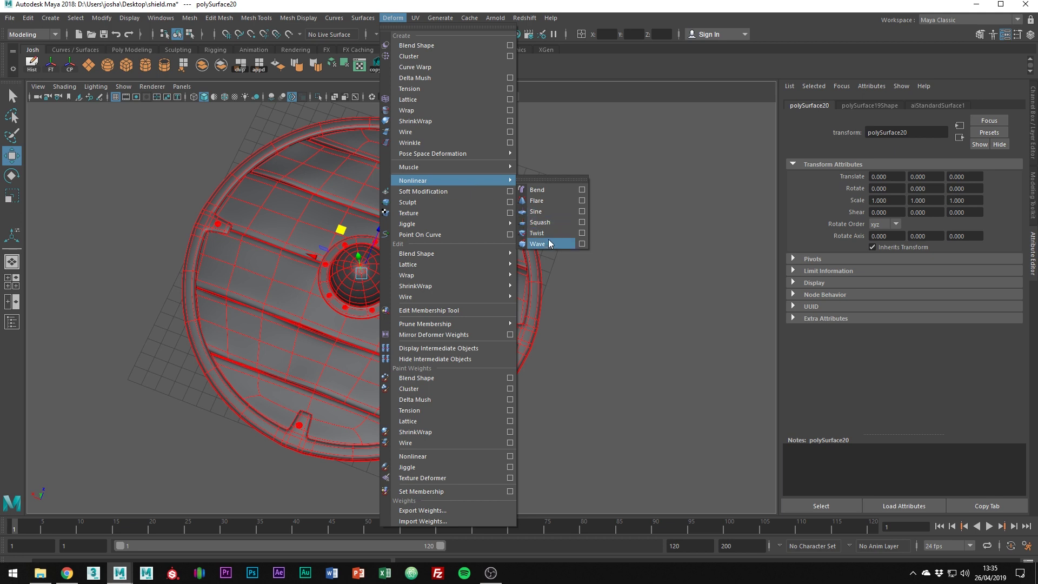
{"action": "left_click", "coordinate": [550, 243]}
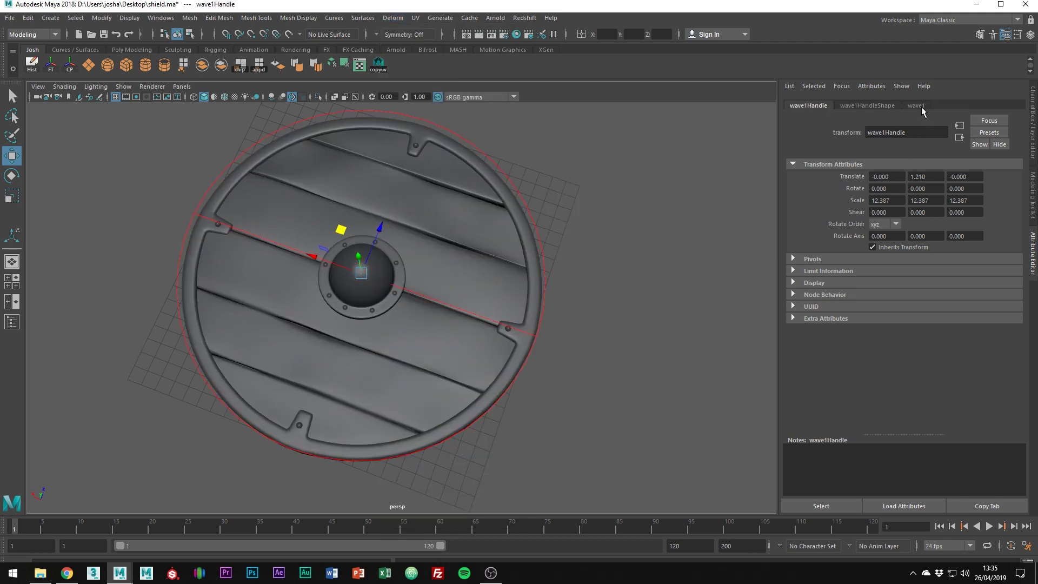
Raise the wave deformer's amplitude to about 0.567
{"action": "left_click", "coordinate": [923, 109]}
{"action": "left_click_drag", "start_coordinate": [773, 256], "coordinate": [623, 239], "text": "alt"}
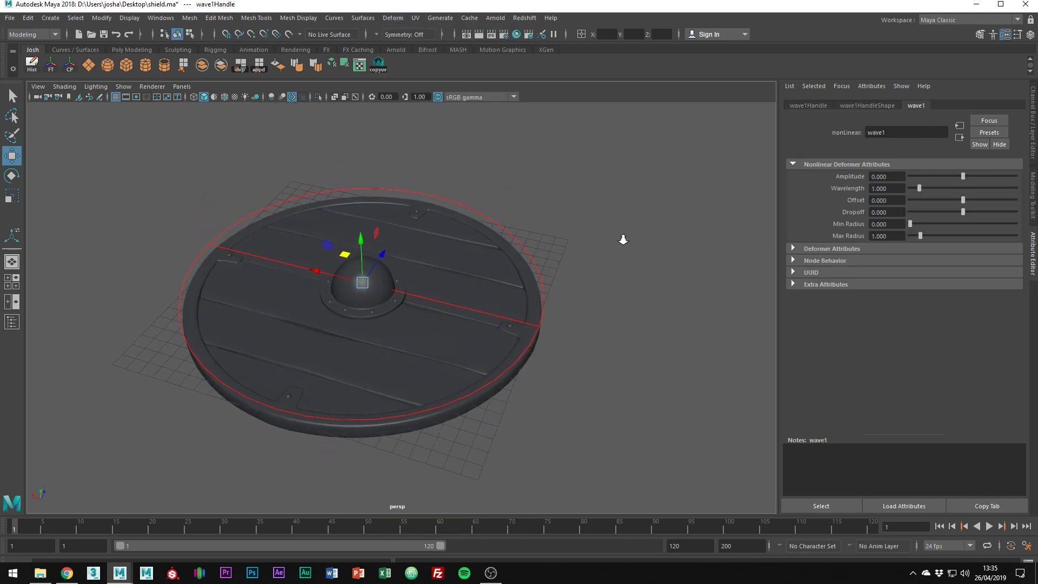
{"action": "right_click_drag", "start_coordinate": [623, 240], "coordinate": [604, 242], "text": "alt"}
{"action": "left_click_drag", "start_coordinate": [964, 177], "coordinate": [969, 179]}
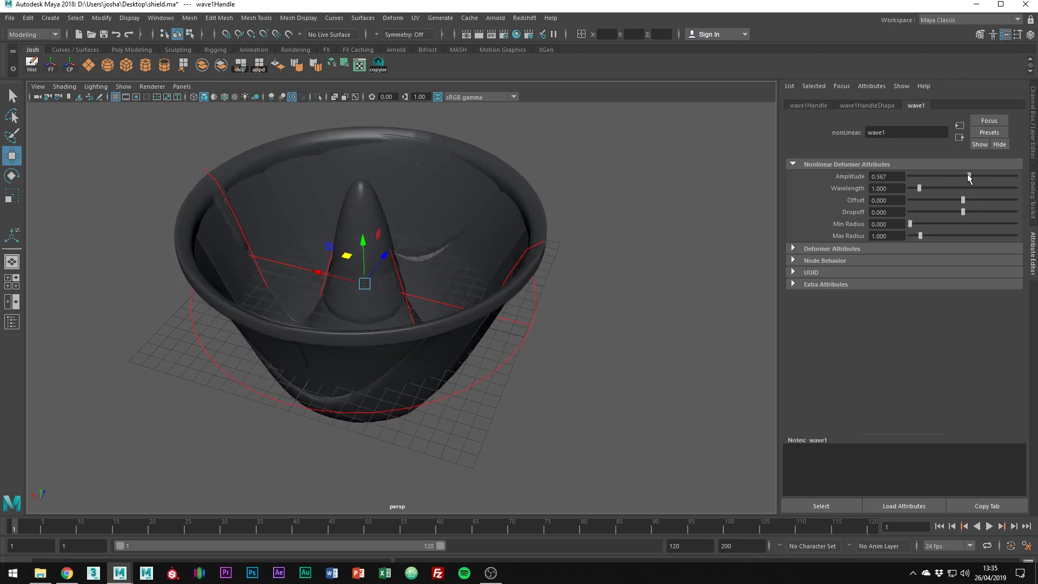
{"action": "left_click_drag", "start_coordinate": [676, 241], "coordinate": [552, 240], "text": "alt"}
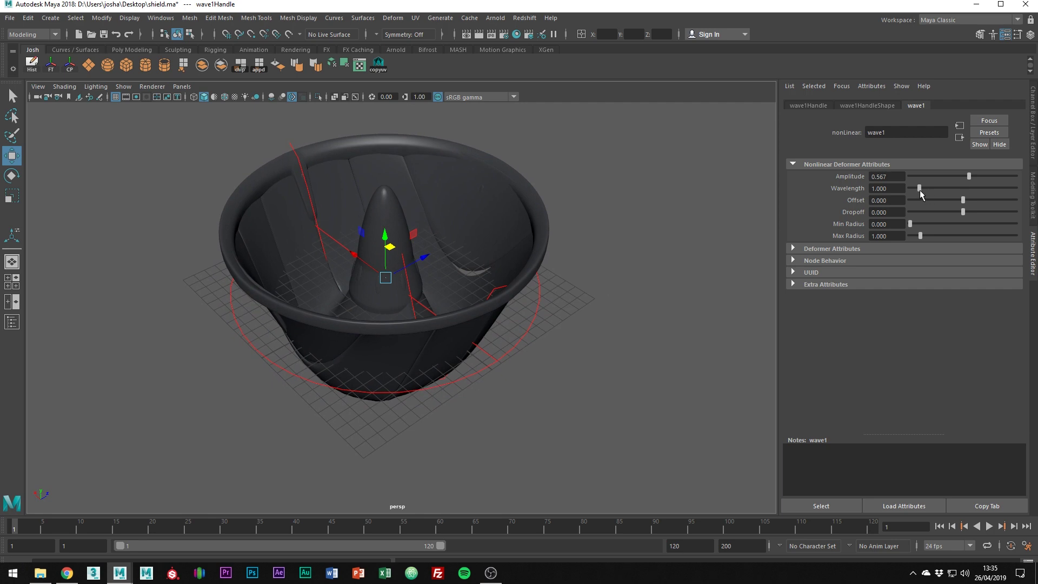
Increase the wave deformer's wavelength to about 8.214 to give the shield a shallow convex curve
{"action": "left_click_drag", "start_coordinate": [919, 188], "coordinate": [974, 183]}
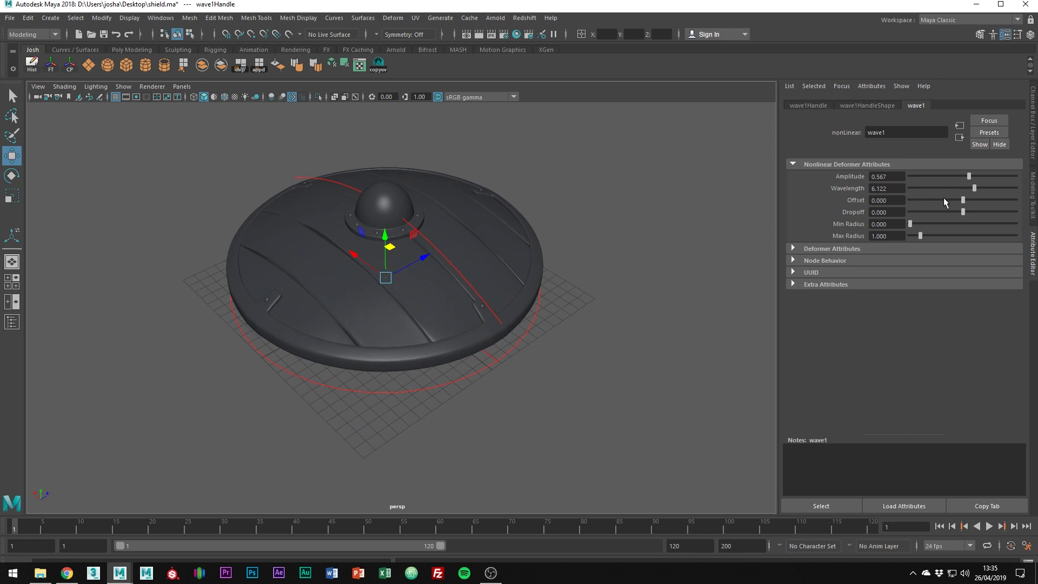
{"action": "left_click_drag", "start_coordinate": [574, 261], "coordinate": [590, 213], "text": "alt"}
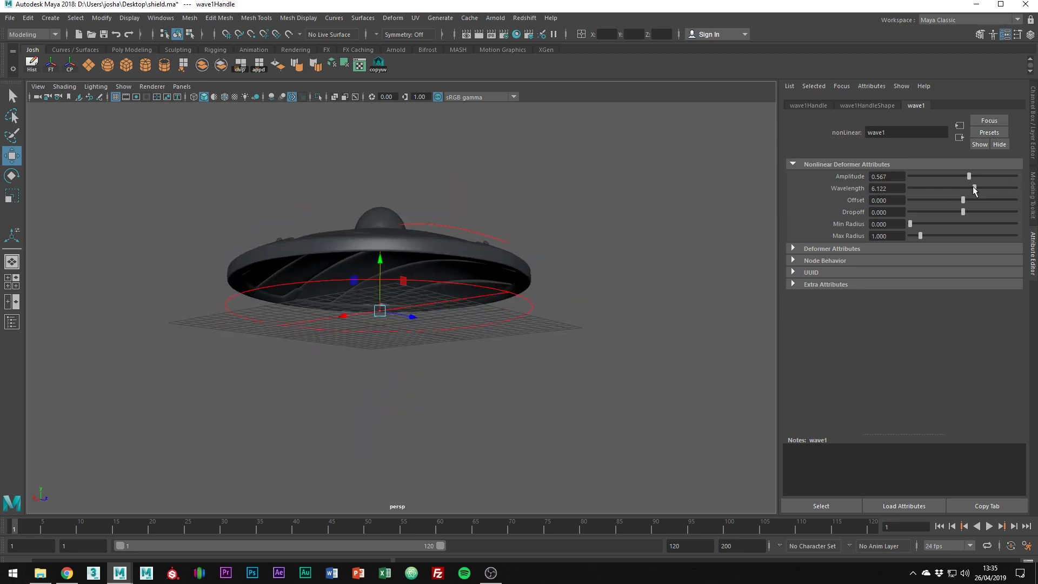
{"action": "left_click_drag", "start_coordinate": [975, 190], "coordinate": [999, 189]}
{"action": "left_click_drag", "start_coordinate": [563, 203], "coordinate": [588, 224], "text": "alt"}
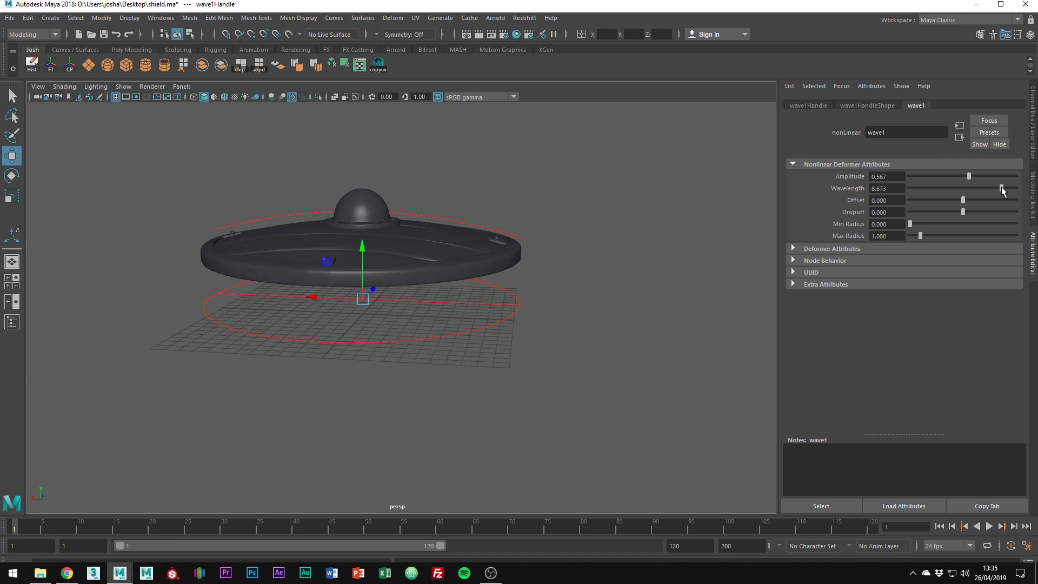
{"action": "left_click_drag", "start_coordinate": [1001, 187], "coordinate": [996, 189]}
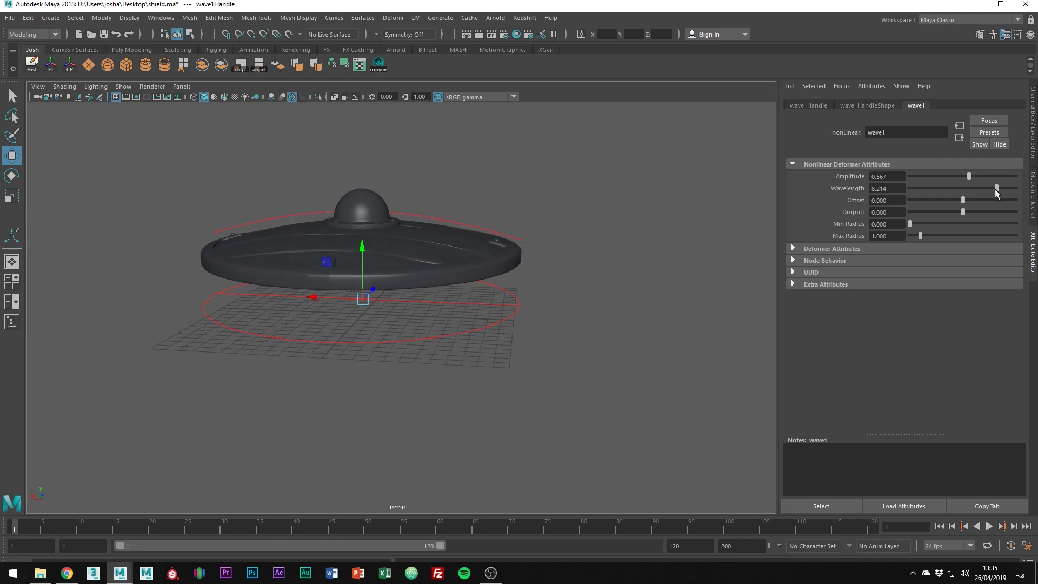
{"action": "left_click_drag", "start_coordinate": [611, 208], "coordinate": [604, 234], "text": "alt"}
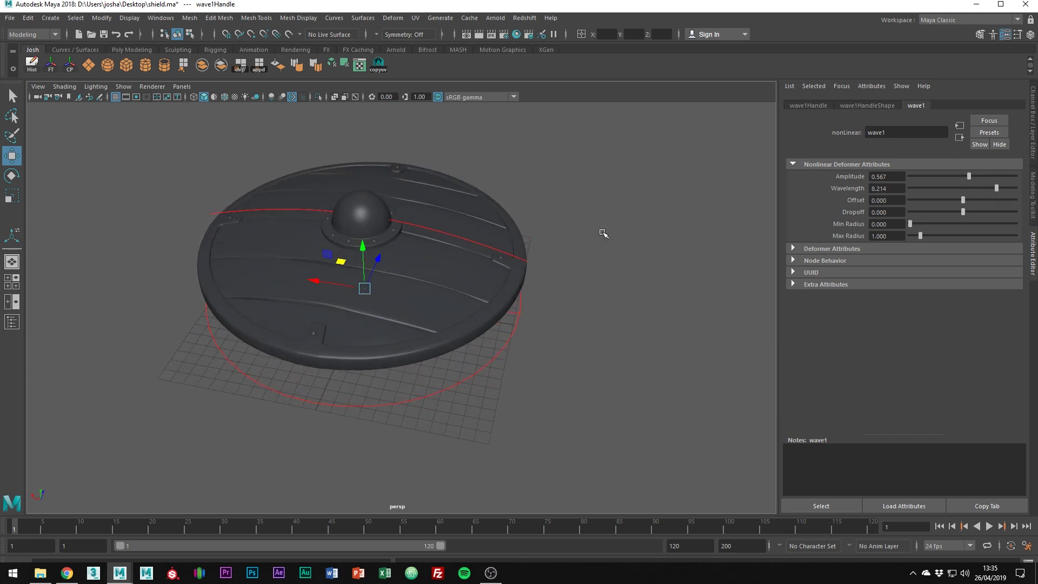
Delete the construction history to bake the wave deformation into the shield
{"action": "left_click", "coordinate": [29, 63]}
{"action": "left_click_drag", "start_coordinate": [482, 253], "coordinate": [466, 248], "text": "alt"}
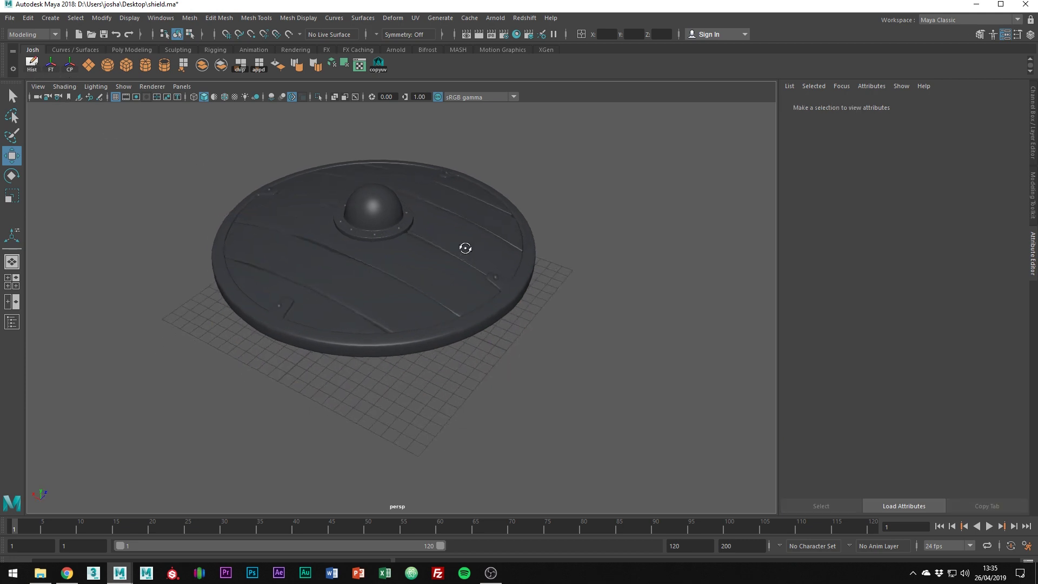
{"action": "right_click_drag", "start_coordinate": [465, 248], "coordinate": [508, 258], "text": "alt"}
{"action": "left_click_drag", "start_coordinate": [509, 259], "coordinate": [511, 263], "text": "alt"}
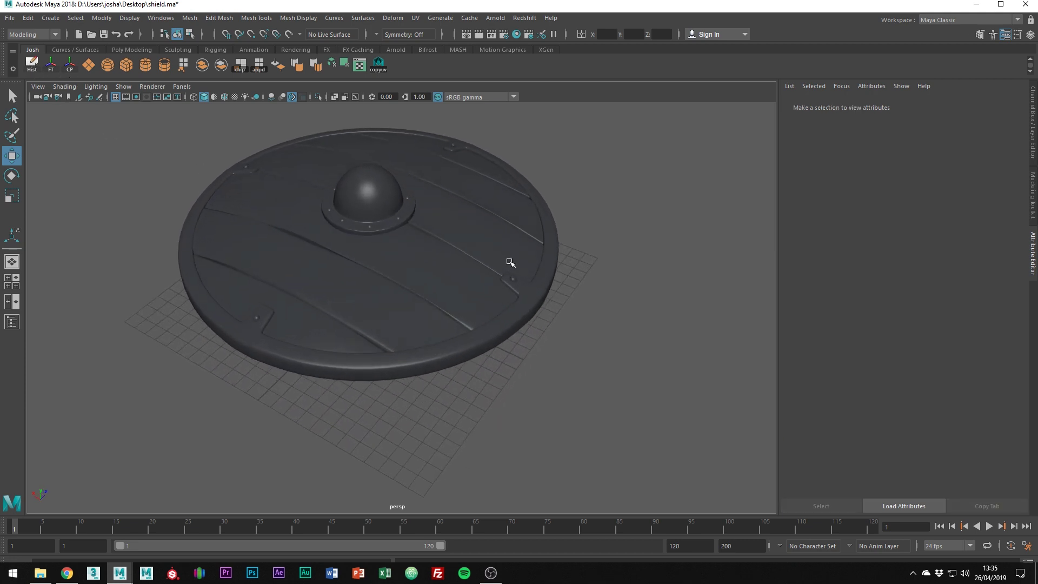
Select all faces of the flanged central dome and scale them down vertically to flatten the dome
{"action": "right_click", "coordinate": [470, 246]}
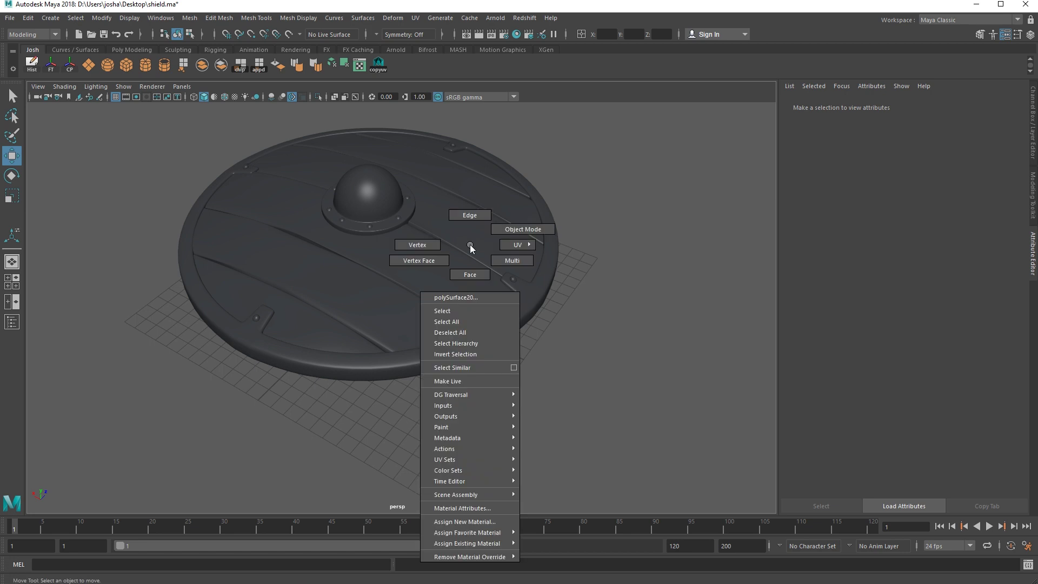
{"action": "right_click_drag", "start_coordinate": [470, 265], "coordinate": [470, 273]}
{"action": "double_click", "coordinate": [382, 187]}
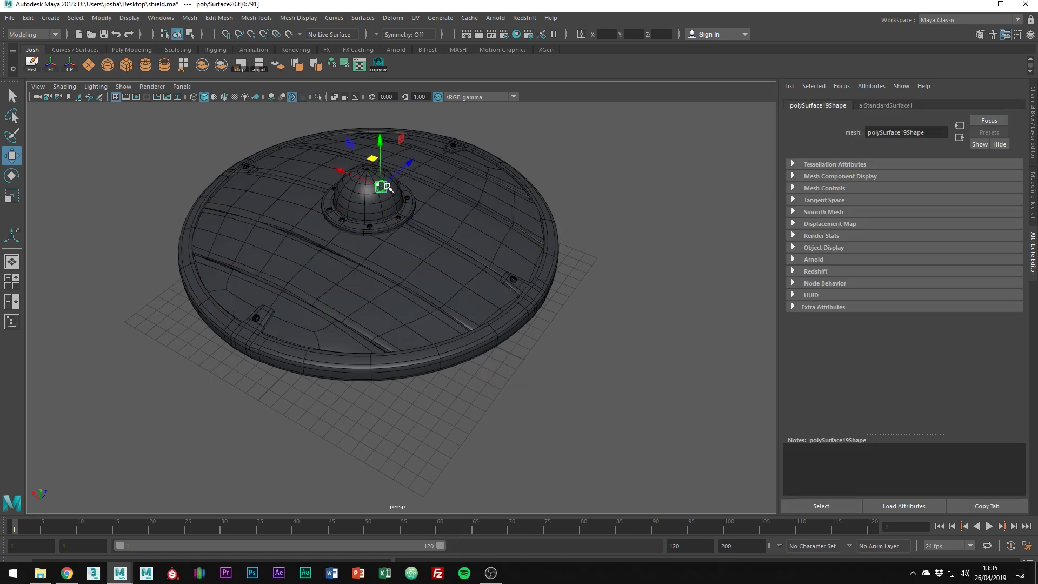
{"action": "left_click_drag", "start_coordinate": [390, 189], "coordinate": [496, 247], "text": "alt"}
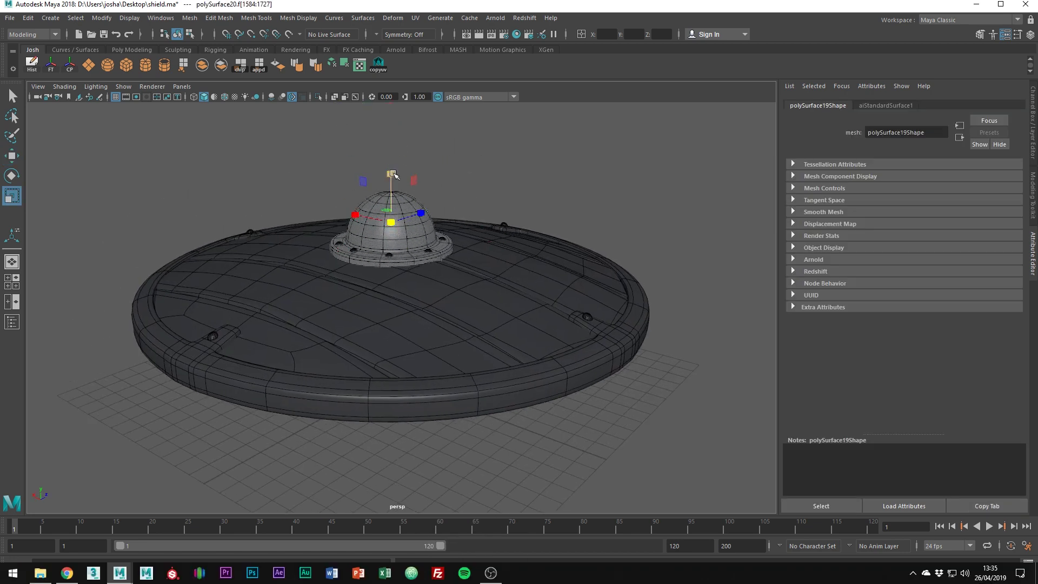
{"action": "left_click_drag", "start_coordinate": [392, 173], "coordinate": [393, 193]}
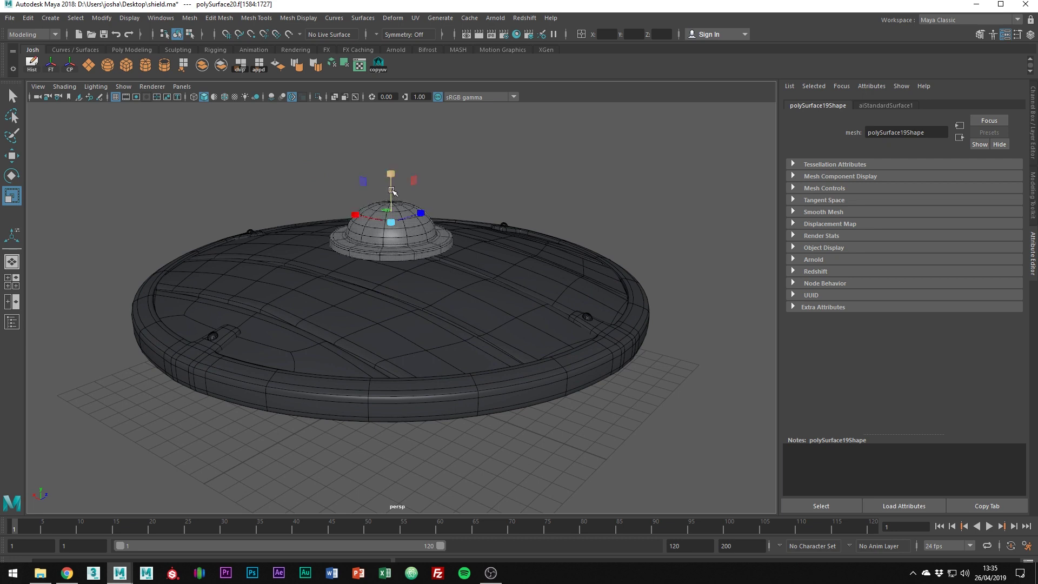
Lower the dome faces until the flange sits below its rivets on the planks, and return to object mode
{"action": "key", "text": "w"}
{"action": "scroll", "coordinate": [400, 191], "scroll_direction": "up", "scroll_amount": 4}
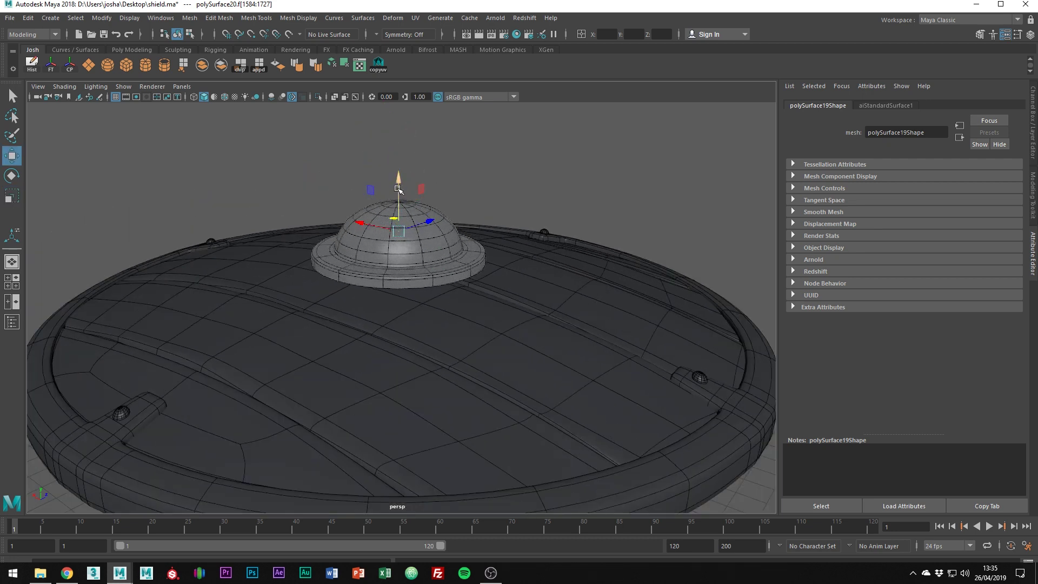
{"action": "left_click_drag", "start_coordinate": [399, 190], "coordinate": [399, 199]}
{"action": "key", "text": "f"}
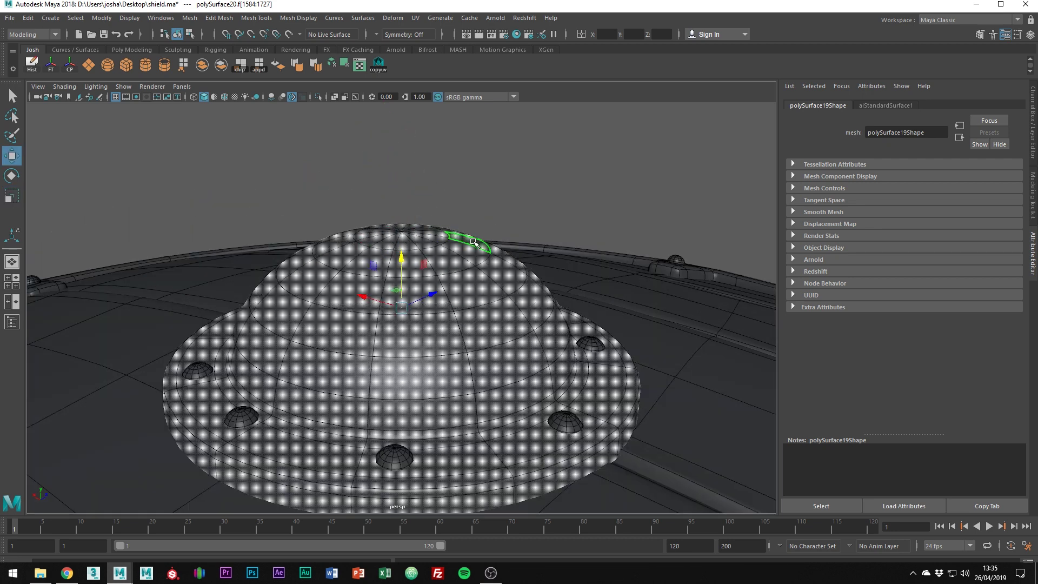
{"action": "left_click_drag", "start_coordinate": [474, 242], "coordinate": [469, 224], "text": "alt"}
{"action": "left_click_drag", "start_coordinate": [401, 256], "coordinate": [401, 270]}
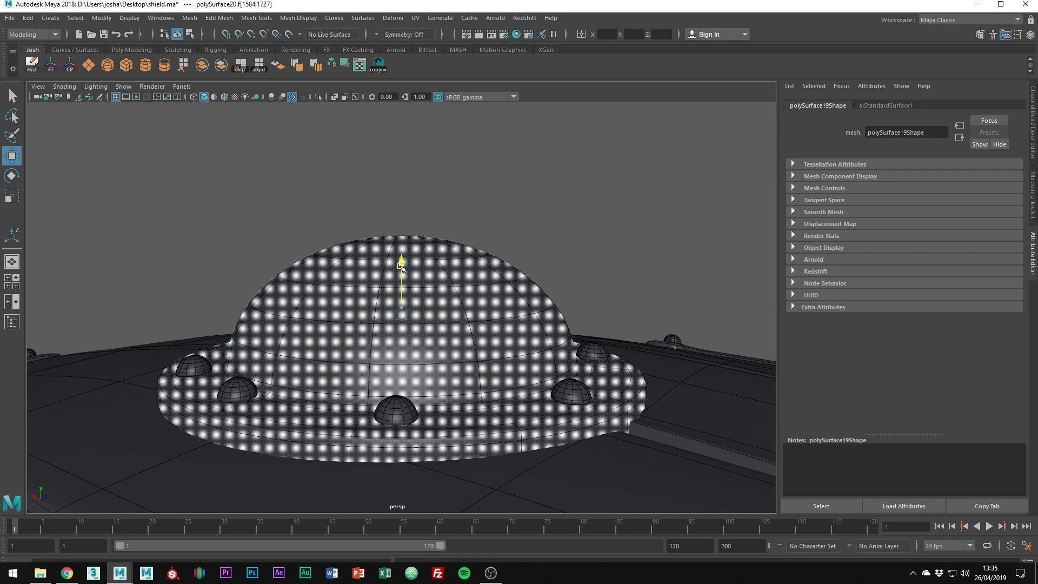
{"action": "right_click_drag", "start_coordinate": [403, 281], "coordinate": [571, 209]}
{"action": "left_click", "coordinate": [570, 209]}
{"action": "scroll", "coordinate": [571, 210], "scroll_direction": "down", "scroll_amount": 8}
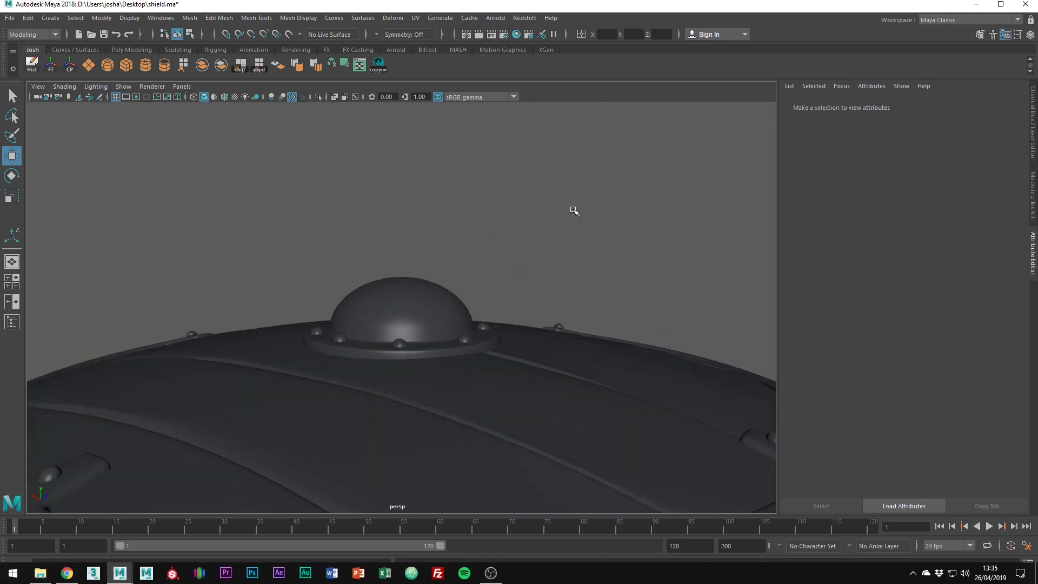
{"action": "left_click_drag", "start_coordinate": [565, 213], "coordinate": [494, 254], "text": "alt"}
Select the whole shield, move it down to the grid by entering a coordinate, and deselect it
{"action": "left_click", "coordinate": [517, 282]}
{"action": "scroll", "coordinate": [537, 275], "scroll_direction": "down", "scroll_amount": 5}
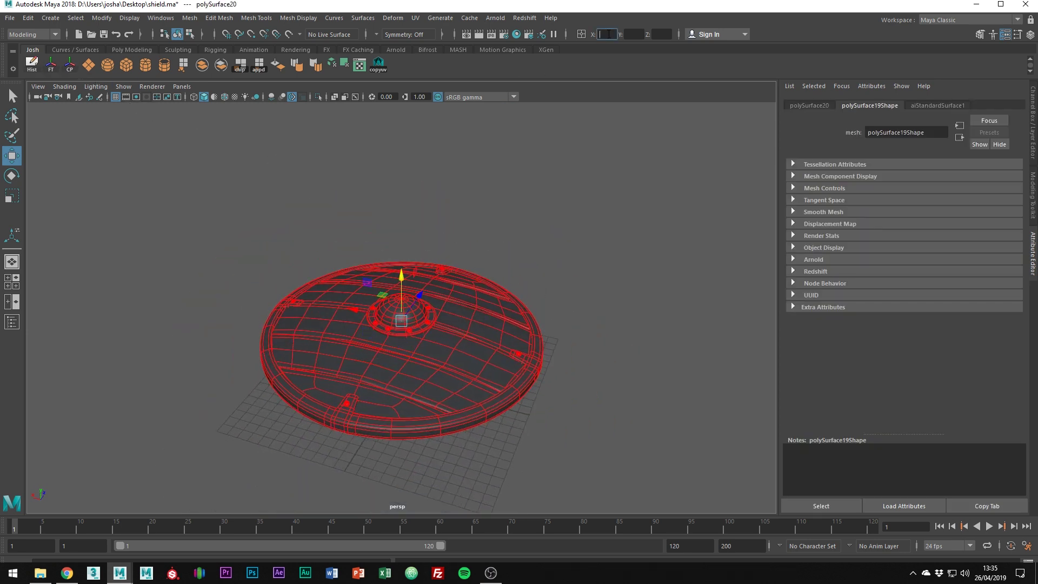
{"action": "key", "text": "Return"}
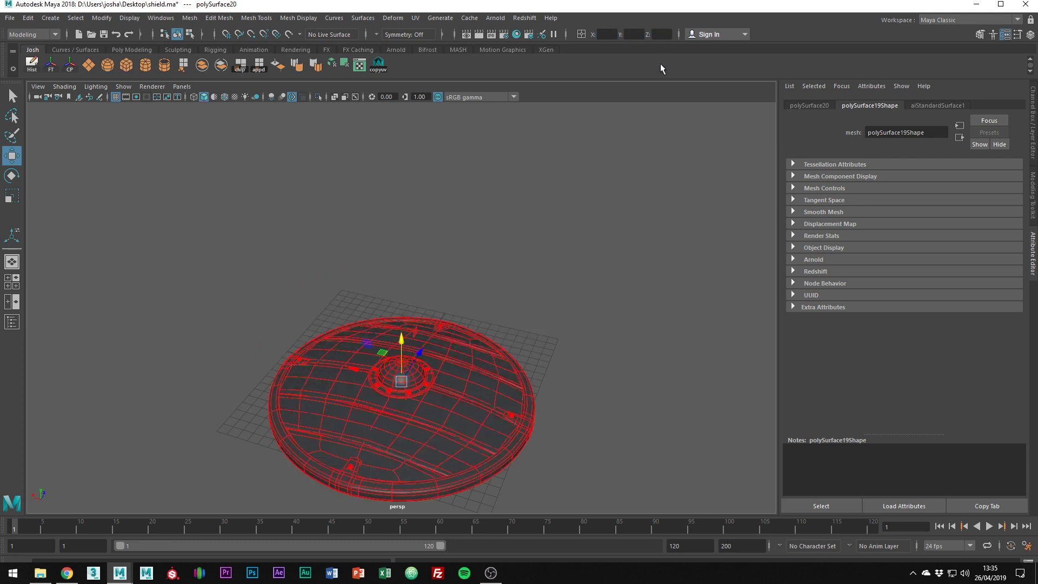
{"action": "left_click_drag", "start_coordinate": [614, 375], "coordinate": [574, 360], "text": "alt"}
{"action": "left_click", "coordinate": [611, 318]}
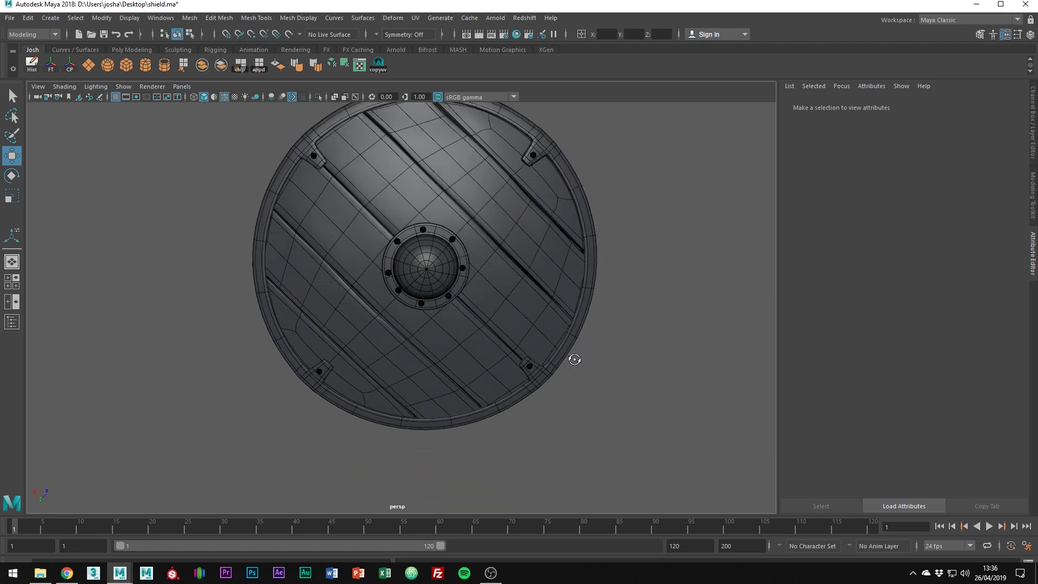